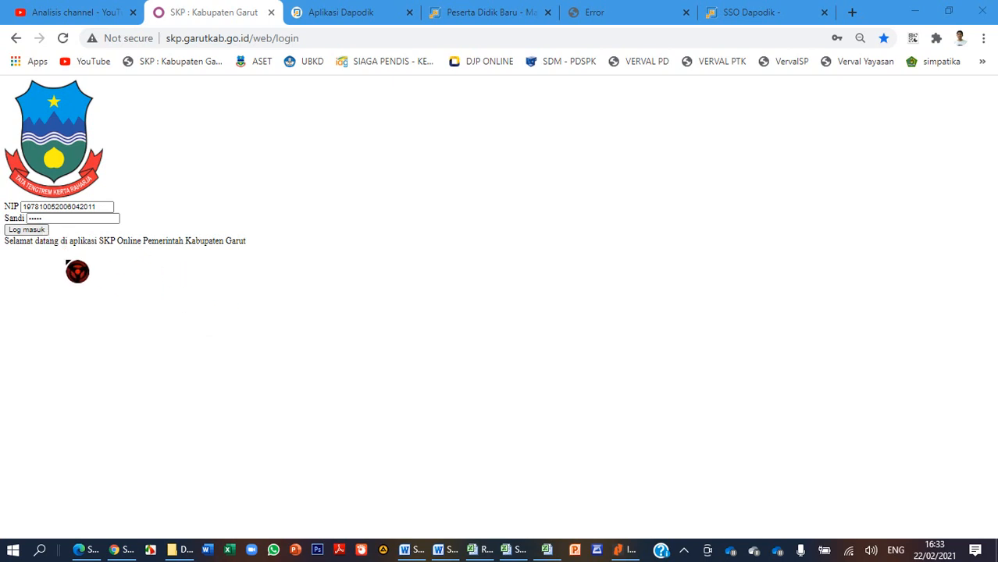
# Switch to the example SKP target workbook in Excel and look through the rank sheets III a to IV a
pyautogui.click(547, 550)
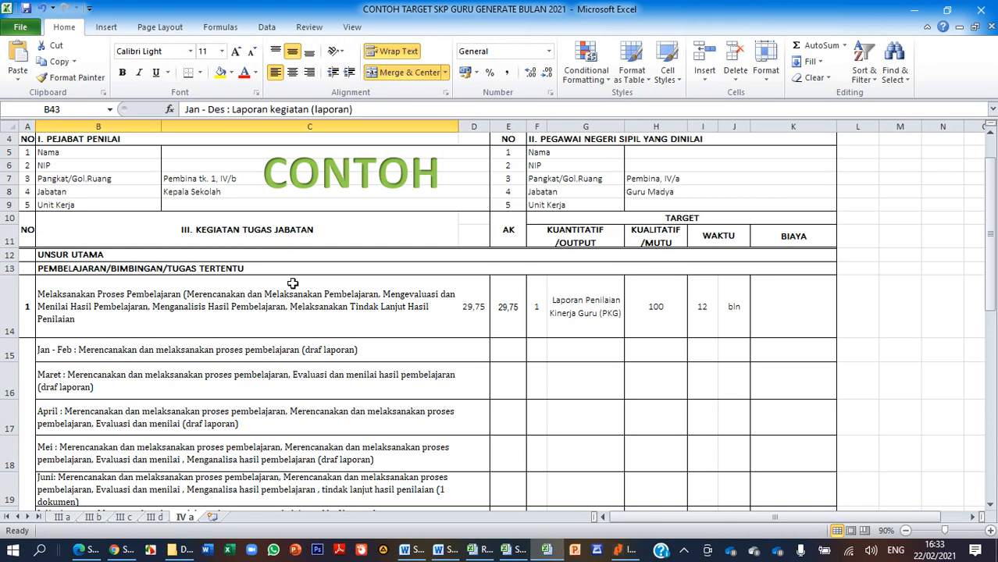
pyautogui.scroll(-1, 291, 284)
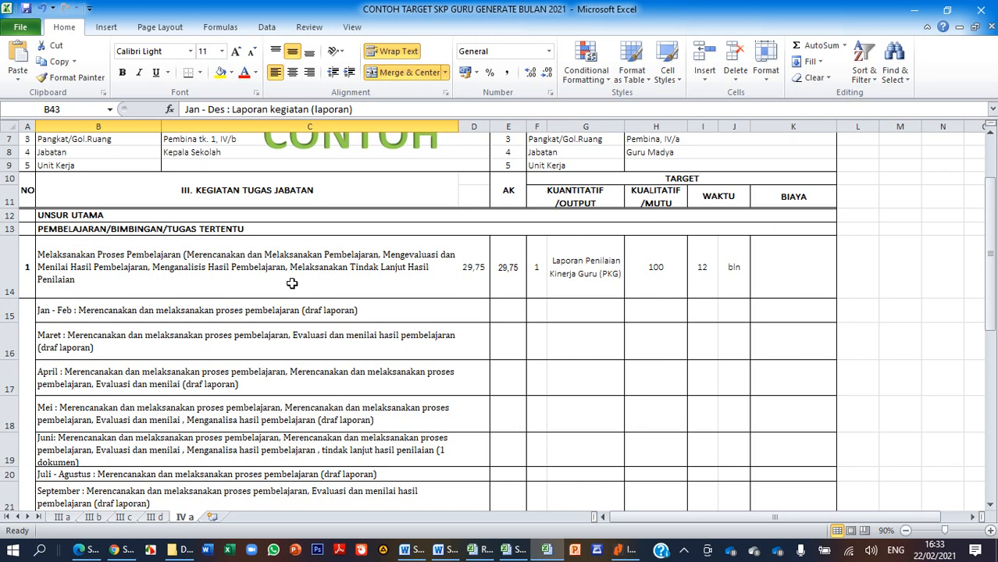
pyautogui.click(63, 518)
pyautogui.click(93, 518)
pyautogui.click(122, 518)
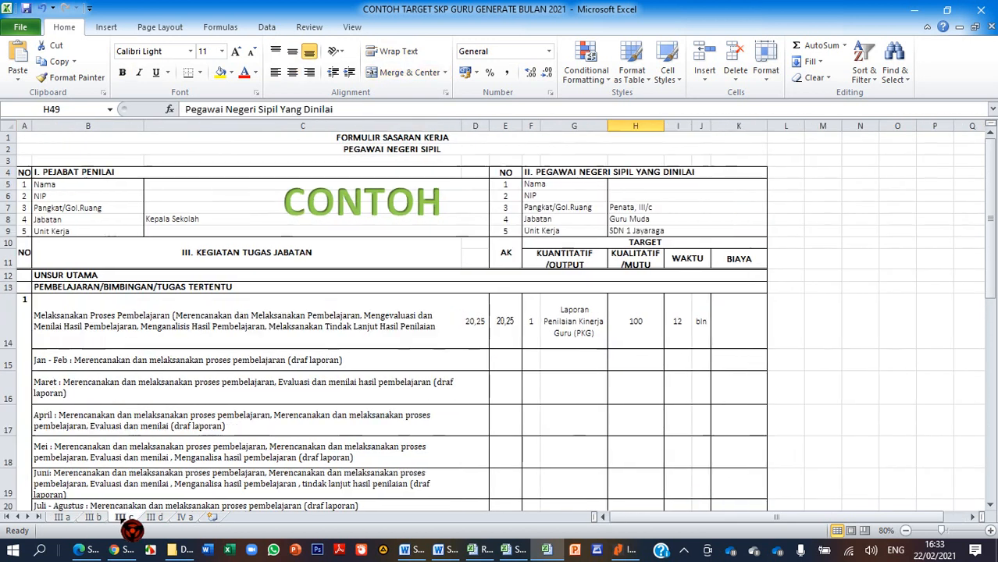
pyautogui.click(155, 517)
pyautogui.click(185, 517)
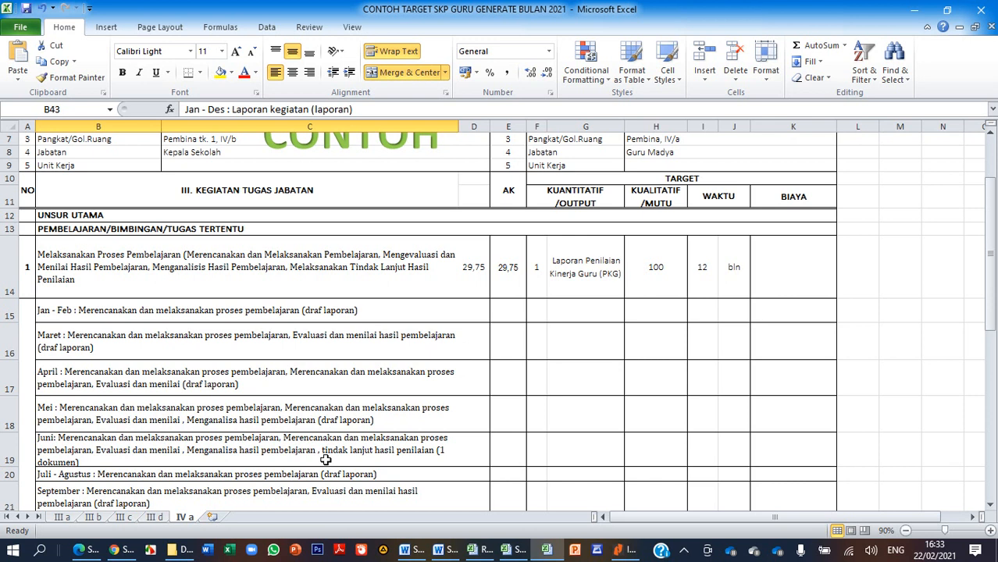
pyautogui.scroll(1, 432, 347)
pyautogui.scroll(-2, 432, 344)
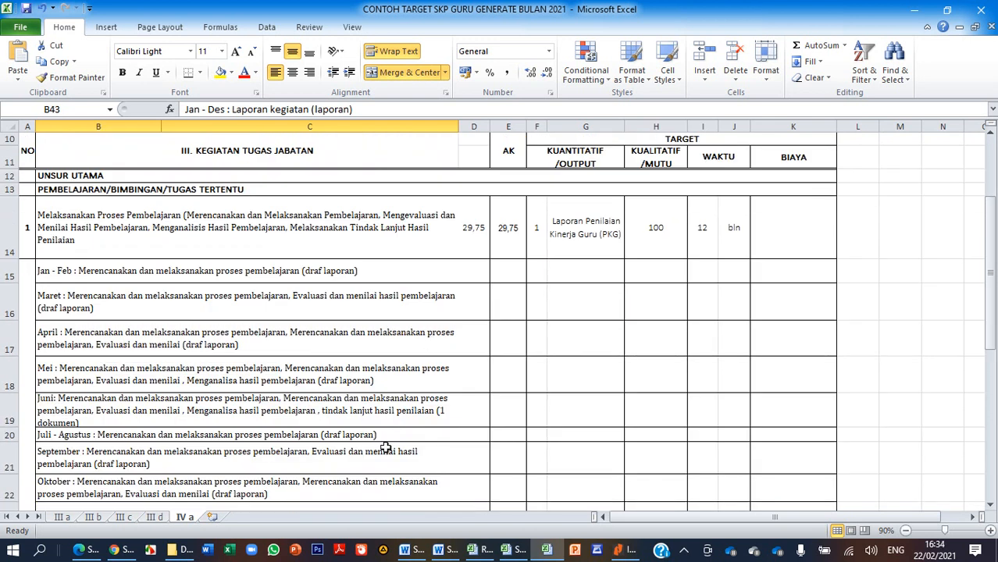
# Switch to Chrome, log in to the SKP site with the prefilled credentials and open the Prestasi Kerja module
pyautogui.click(128, 550)
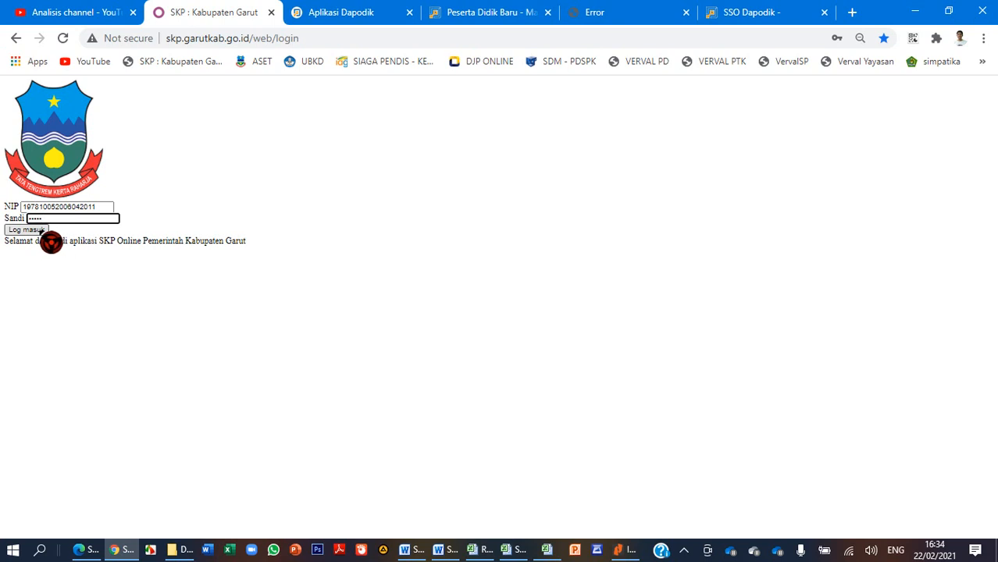
pyautogui.click(29, 232)
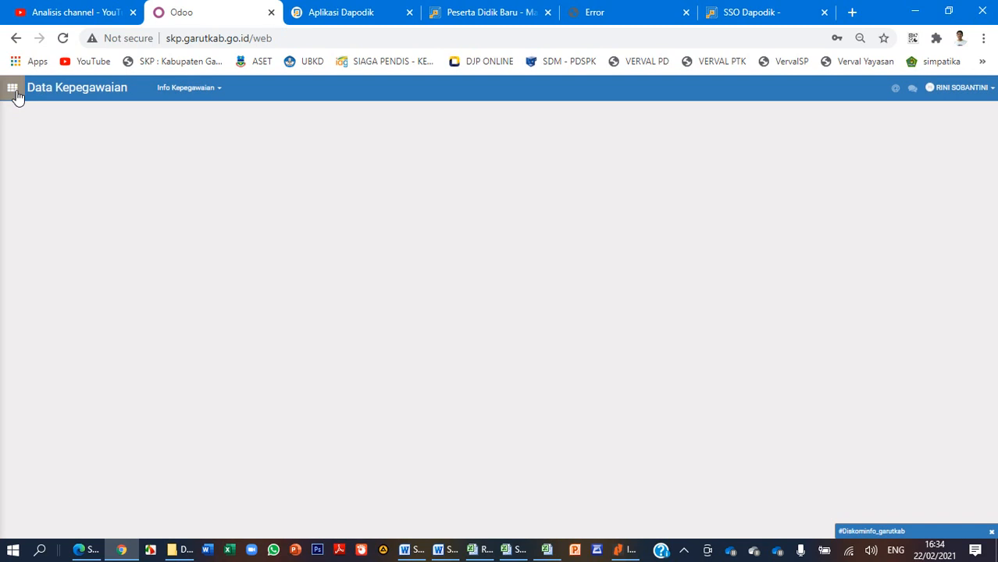
pyautogui.click(17, 94)
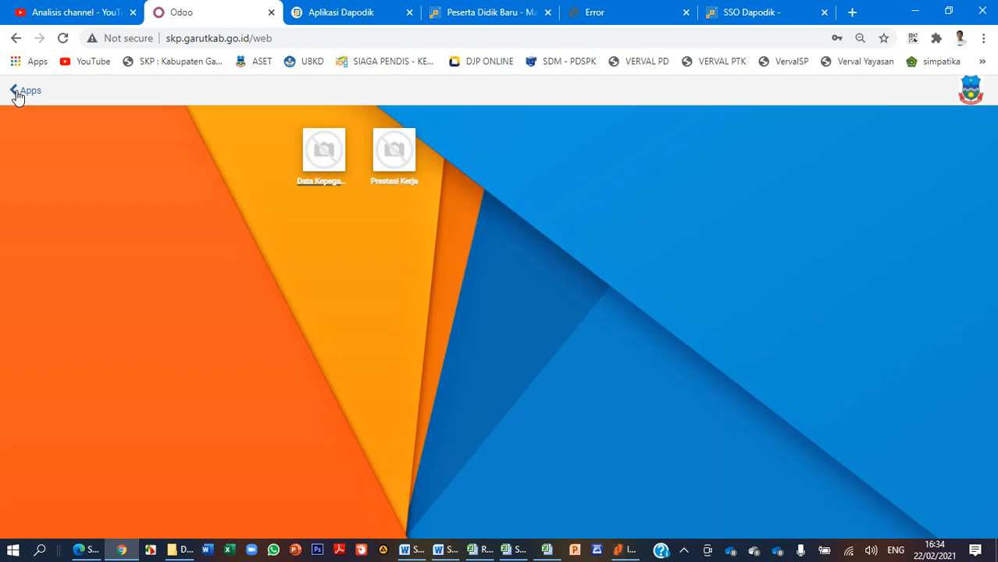
pyautogui.click(392, 191)
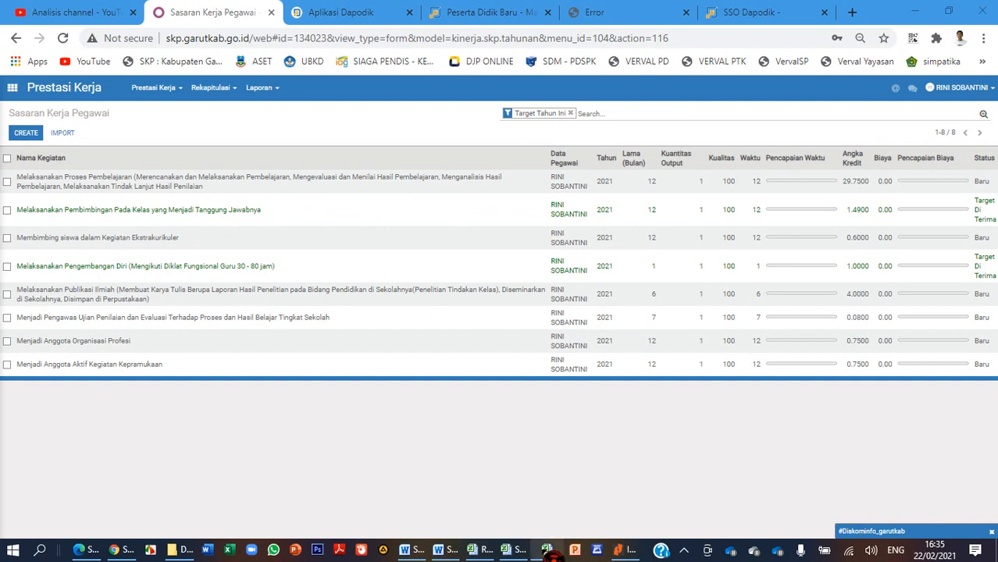
# Switch to Excel and review the whole IV a example form, from its header through the main and supporting activities
pyautogui.click(547, 549)
pyautogui.scroll(-5, 408, 285)
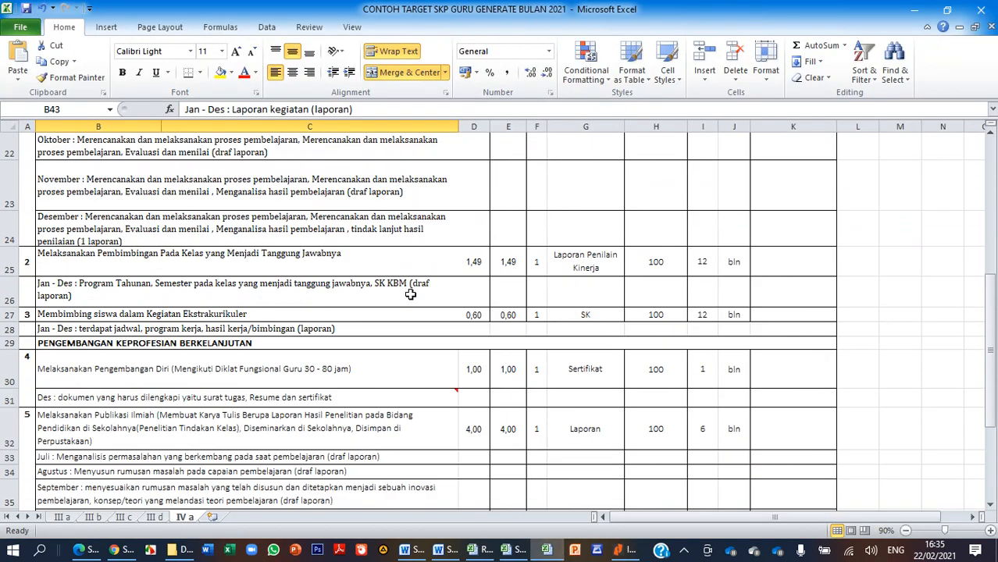
pyautogui.scroll(-2, 491, 245)
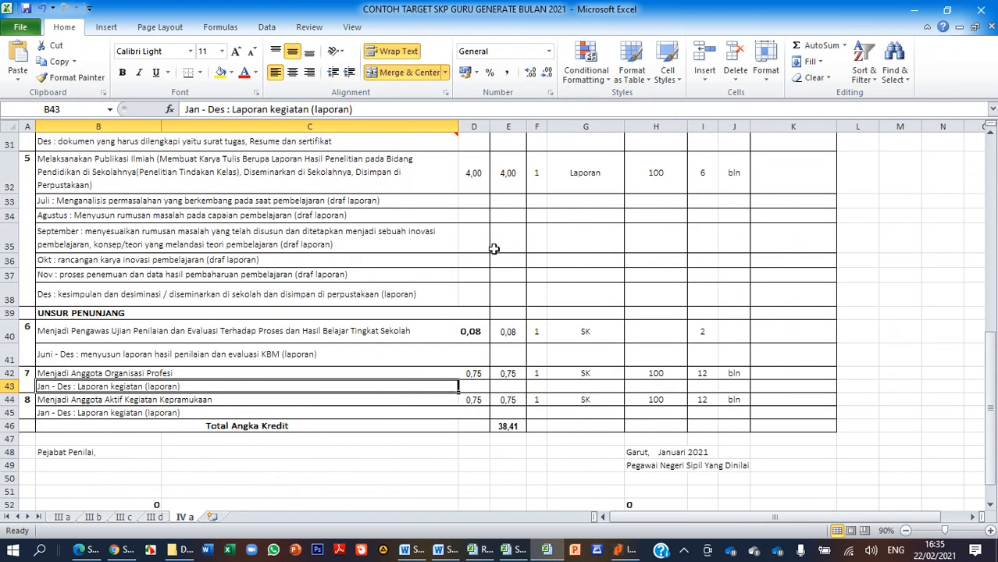
pyautogui.scroll(1, 495, 243)
pyautogui.scroll(7, 495, 244)
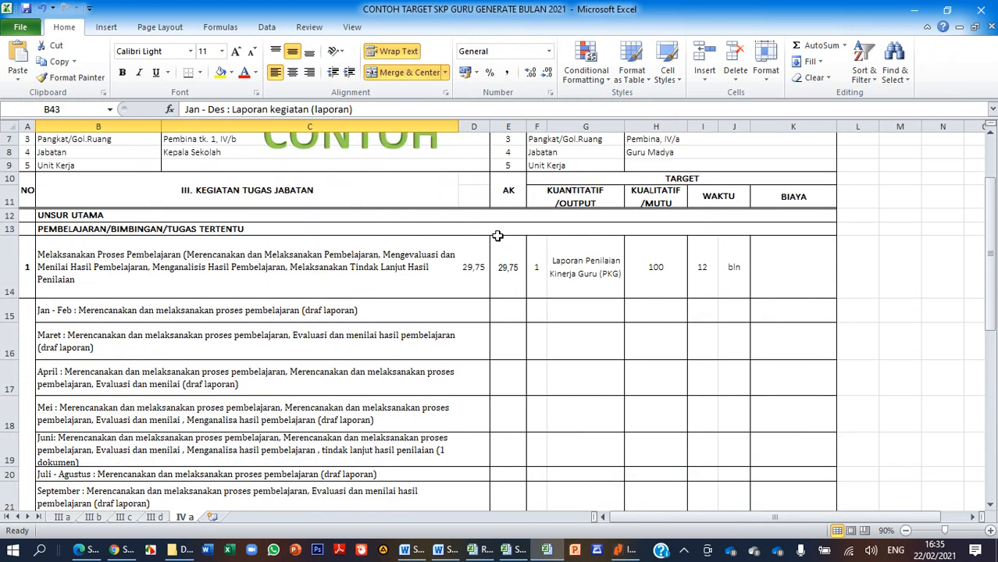
pyautogui.scroll(2, 497, 236)
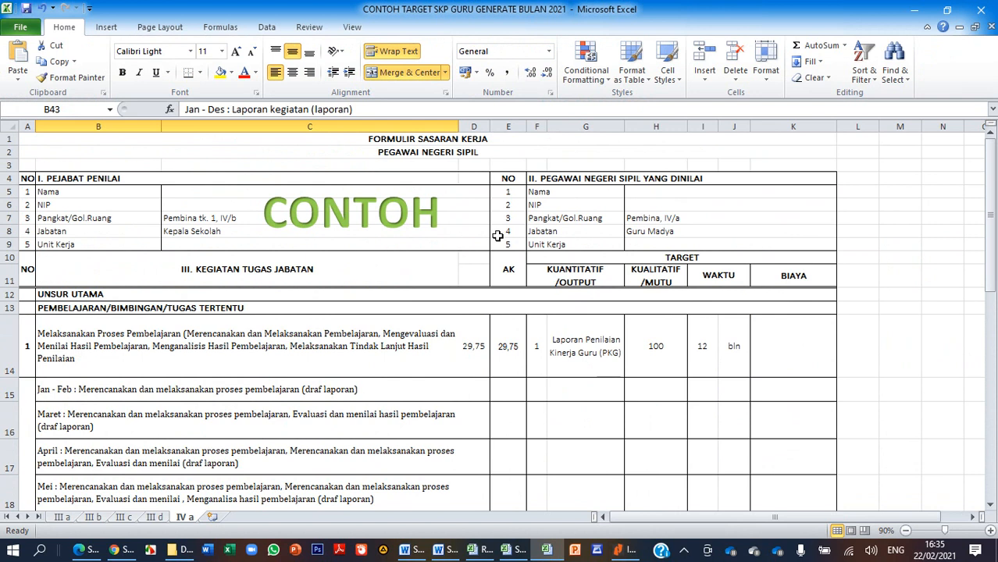
pyautogui.scroll(-4, 497, 235)
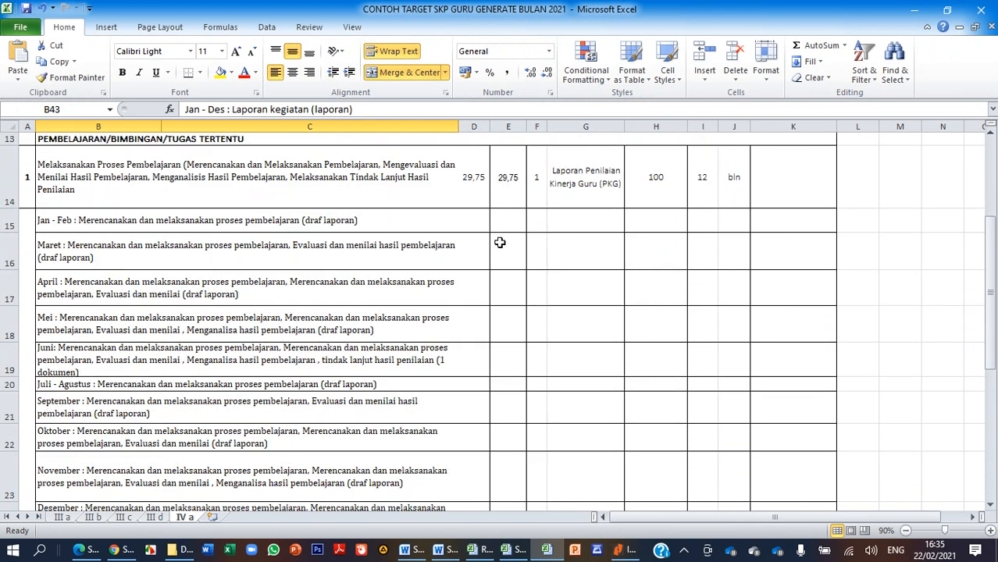
pyautogui.scroll(-1, 500, 243)
pyautogui.scroll(5, 503, 240)
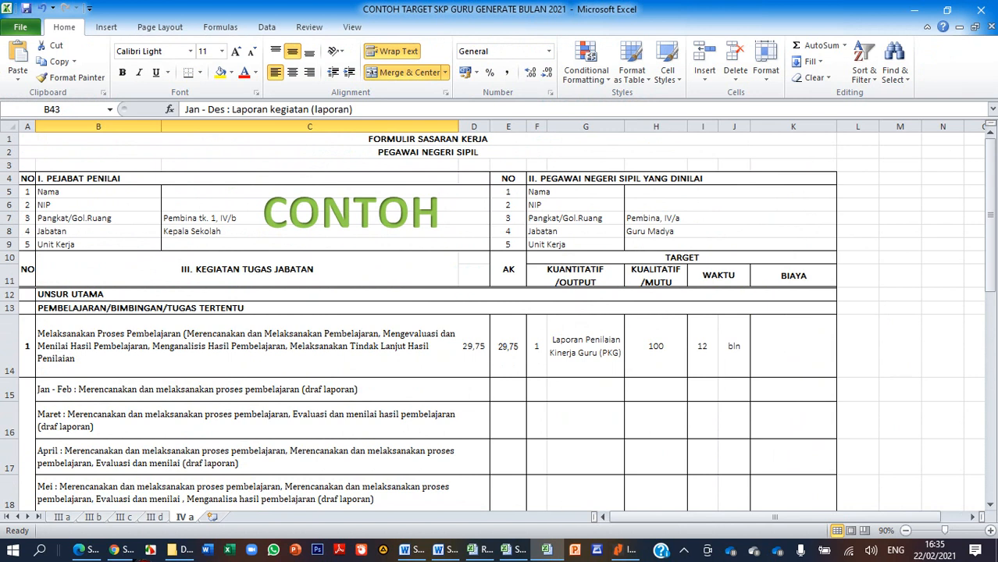
# In Chrome, open the Melaksanakan Proses Pembelajaran target and examine its notes, reviewer remarks, annual target and monthly targets
pyautogui.click(123, 549)
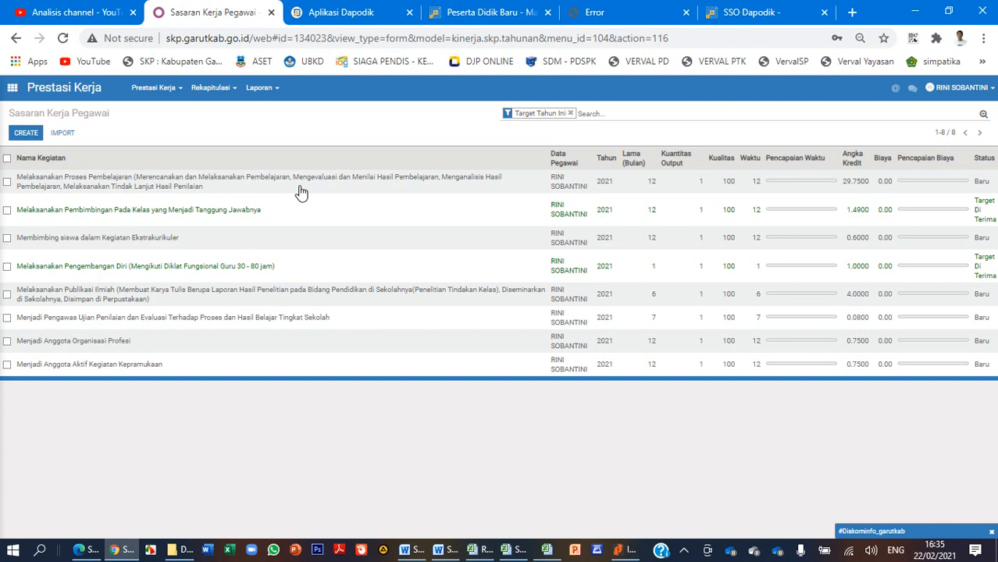
pyautogui.click(382, 216)
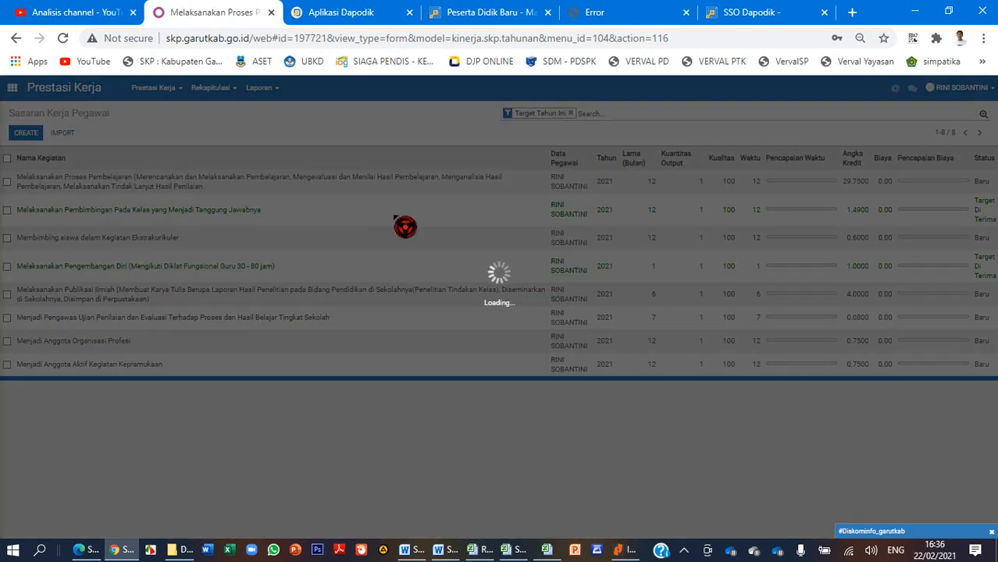
pyautogui.scroll(-4, 400, 218)
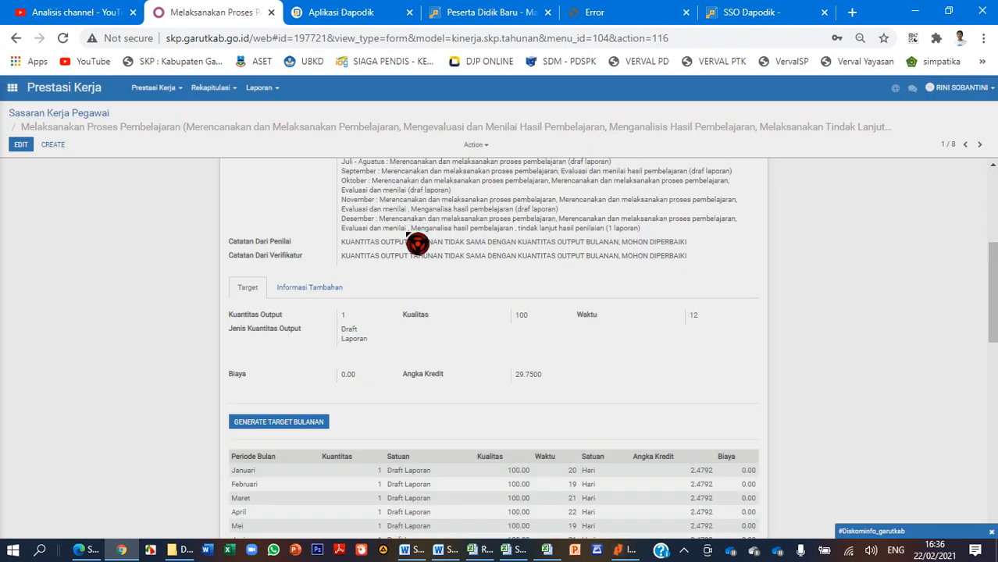
pyautogui.scroll(-1, 420, 247)
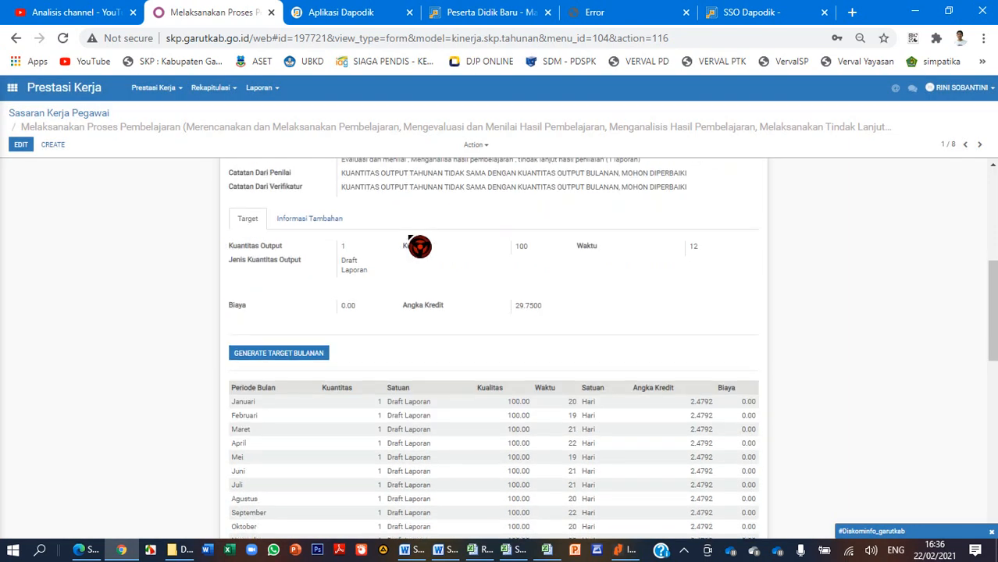
pyautogui.scroll(1, 417, 245)
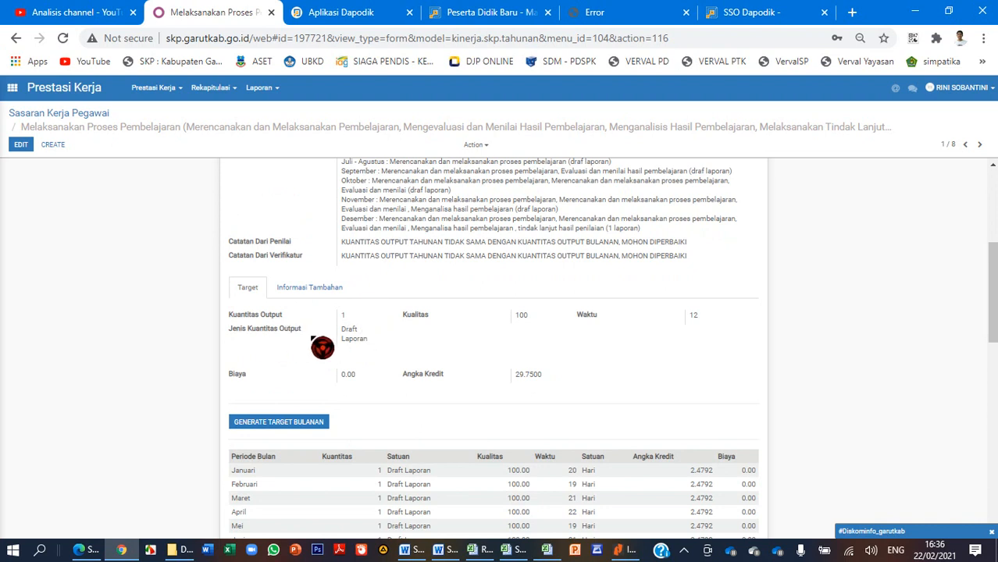
pyautogui.scroll(3, 507, 340)
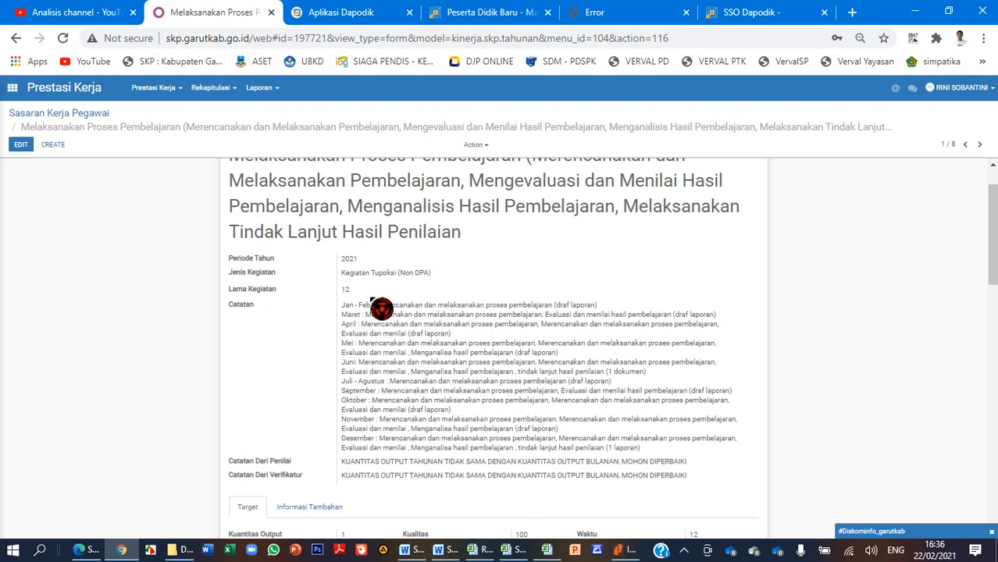
pyautogui.scroll(-1, 325, 307)
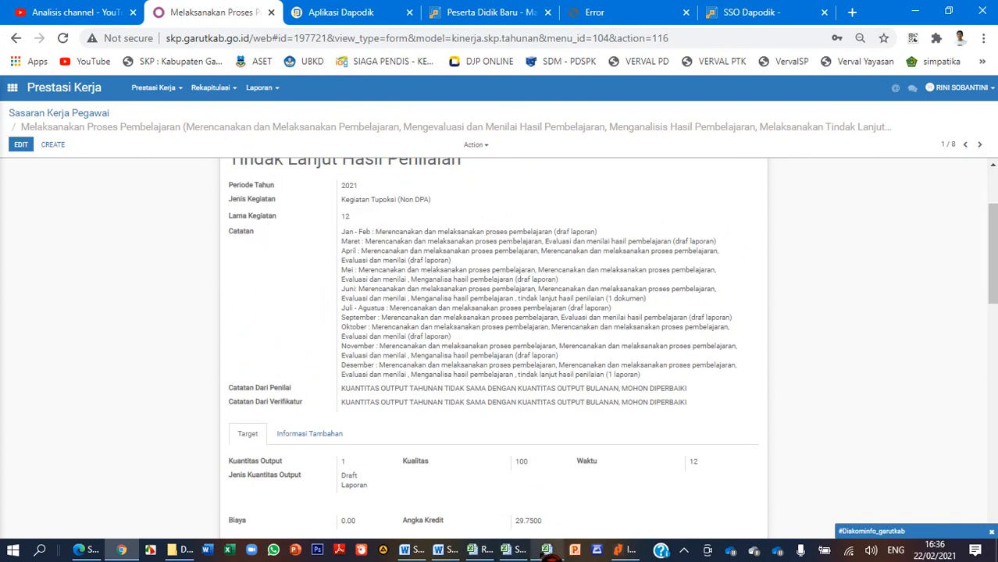
# Switch to Excel and check the output quantity and output type of activity 1 on the IV a sheet
pyautogui.click(549, 551)
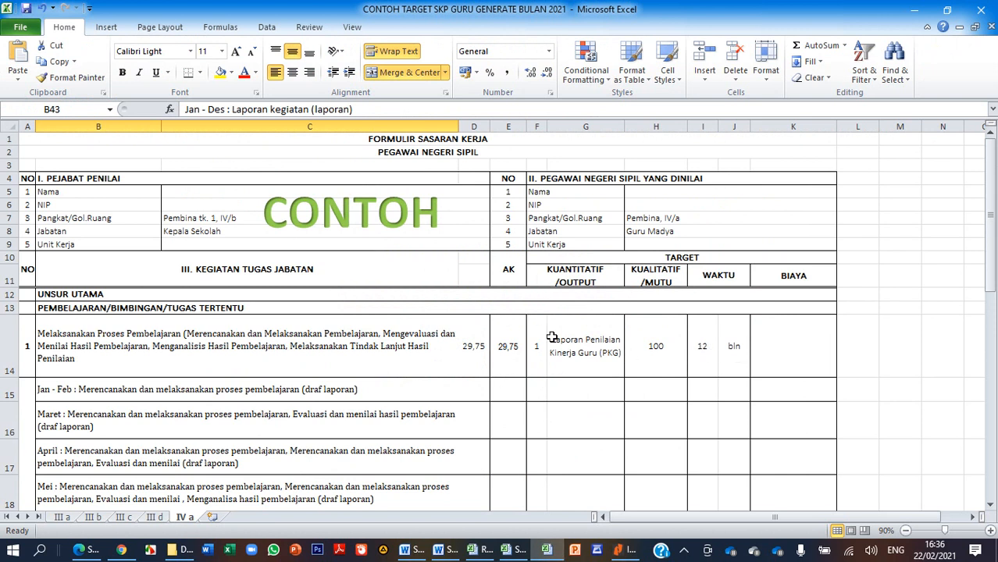
pyautogui.click(537, 359)
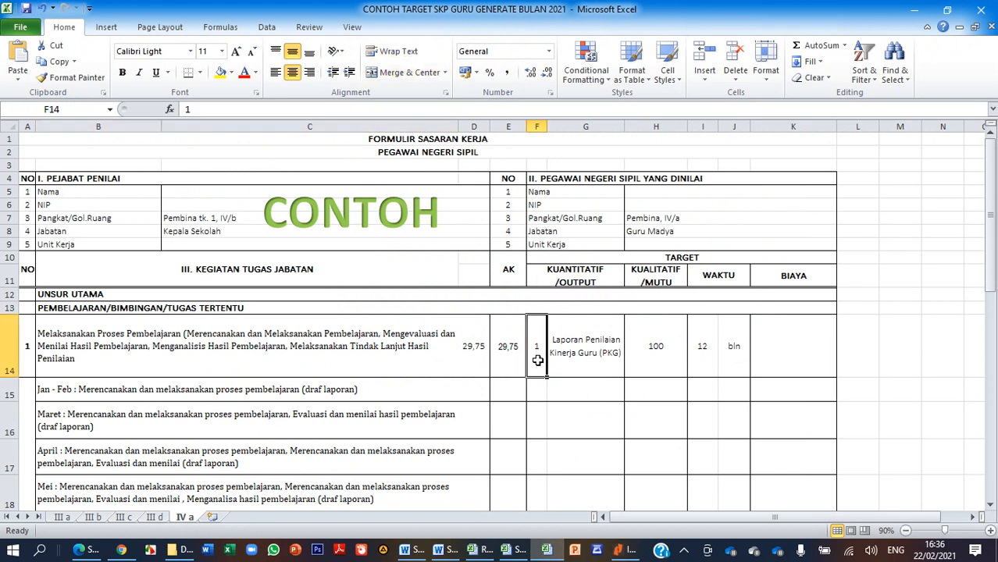
pyautogui.click(602, 355)
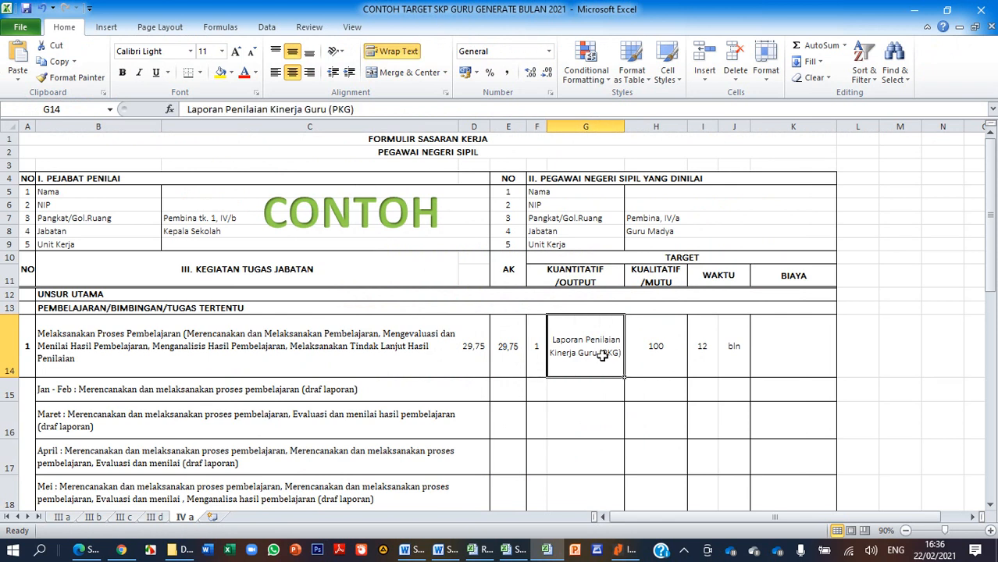
pyautogui.scroll(-3, 604, 354)
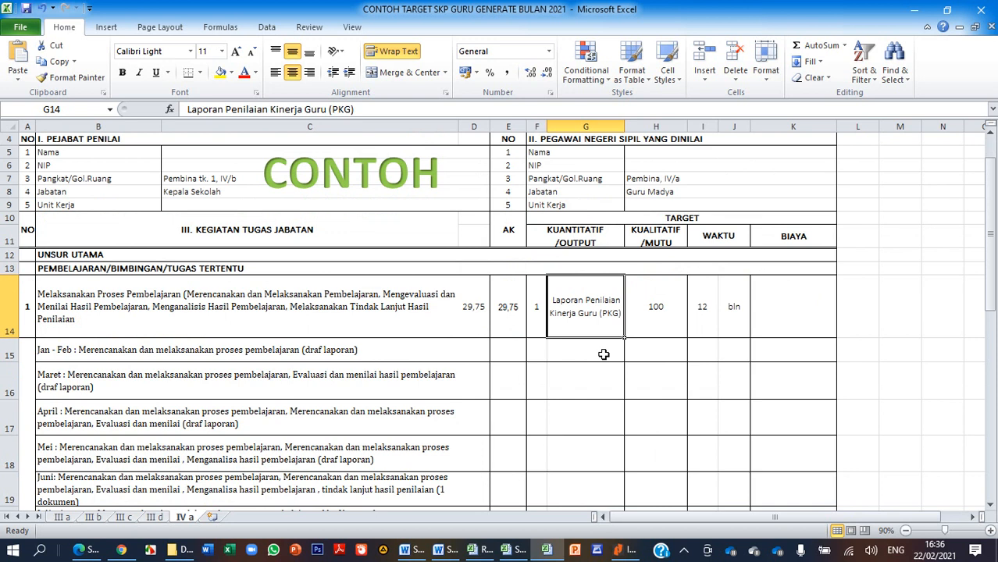
pyautogui.scroll(-1, 604, 354)
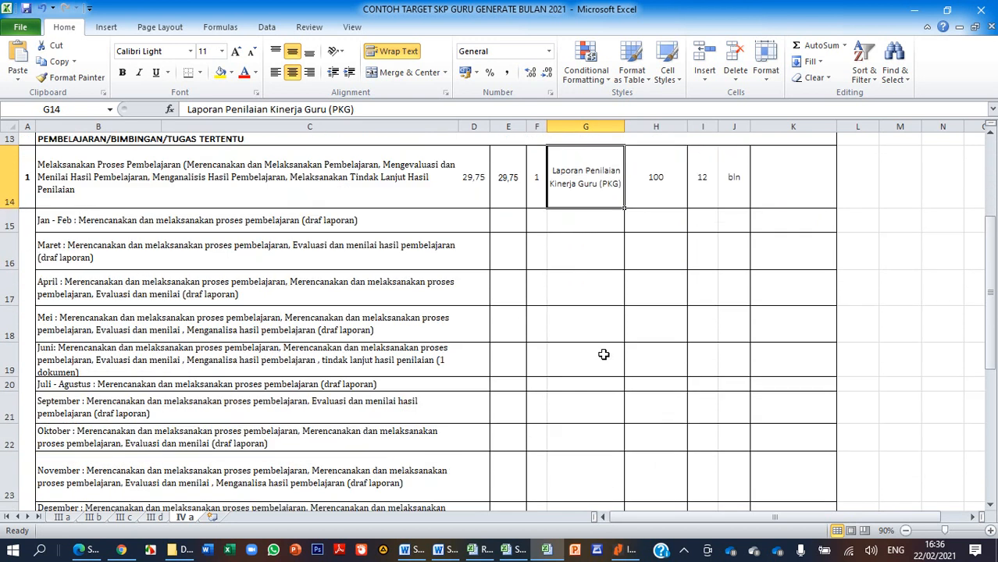
pyautogui.scroll(1, 598, 349)
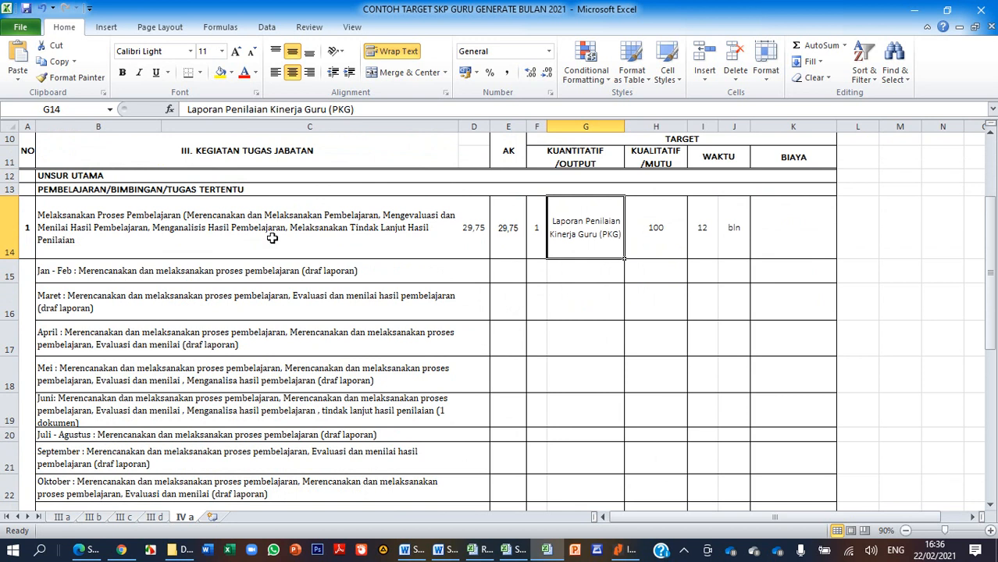
# Compare the January to December notes under activity 1 with its annual output quantity in cell F14
pyautogui.scroll(-1, 272, 238)
pyautogui.click(54, 225)
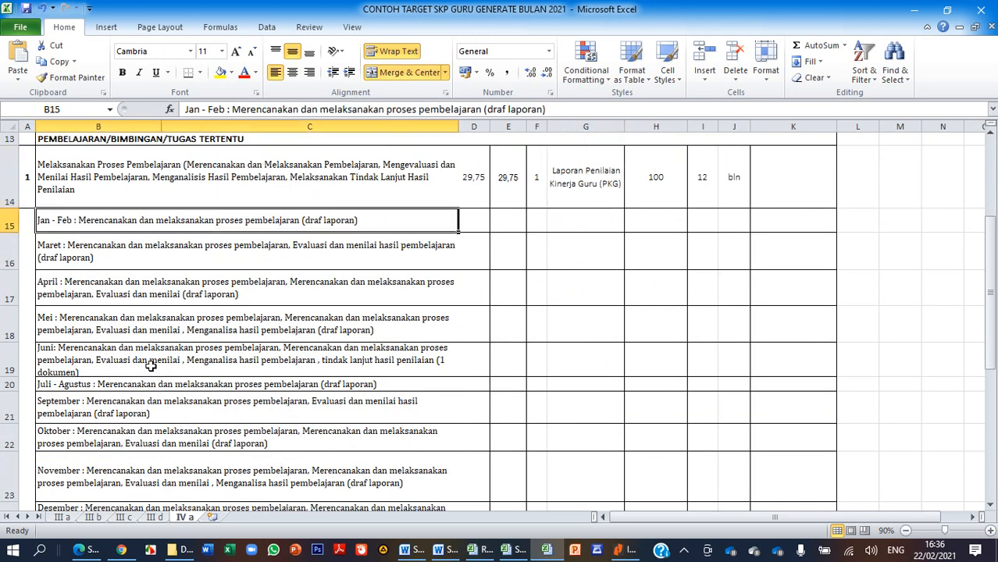
pyautogui.scroll(-2, 151, 366)
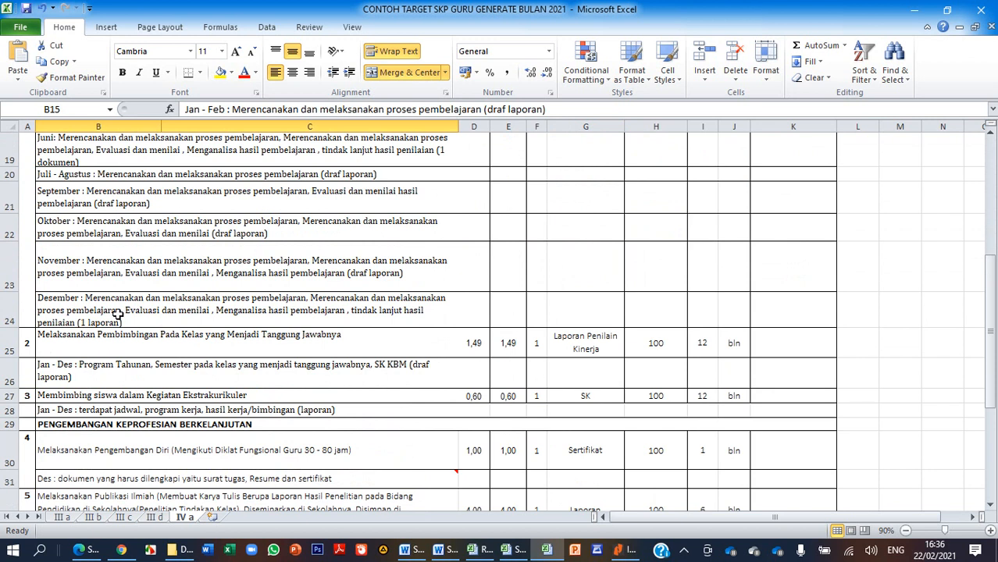
pyautogui.click(125, 264)
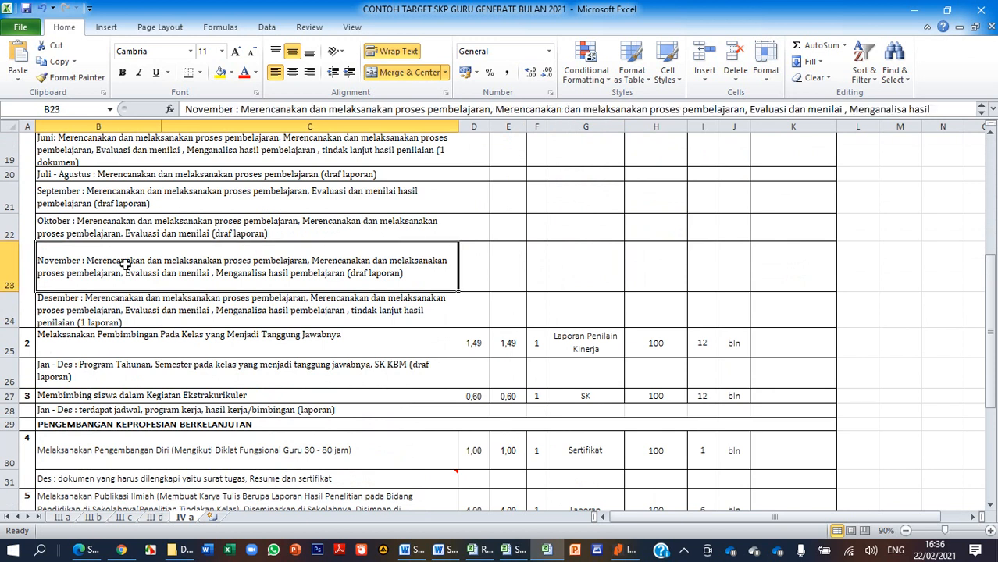
pyautogui.click(126, 310)
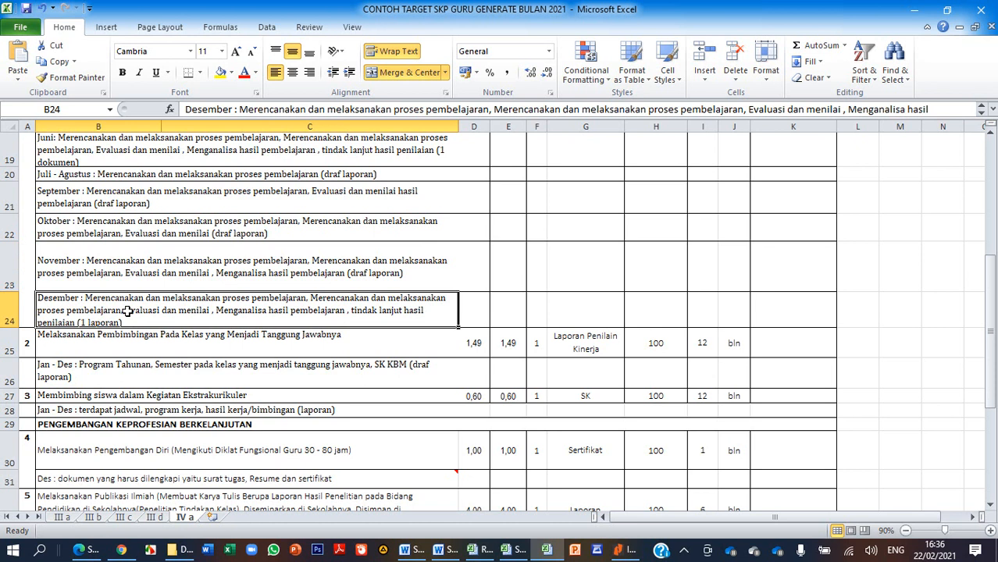
pyautogui.scroll(4, 138, 312)
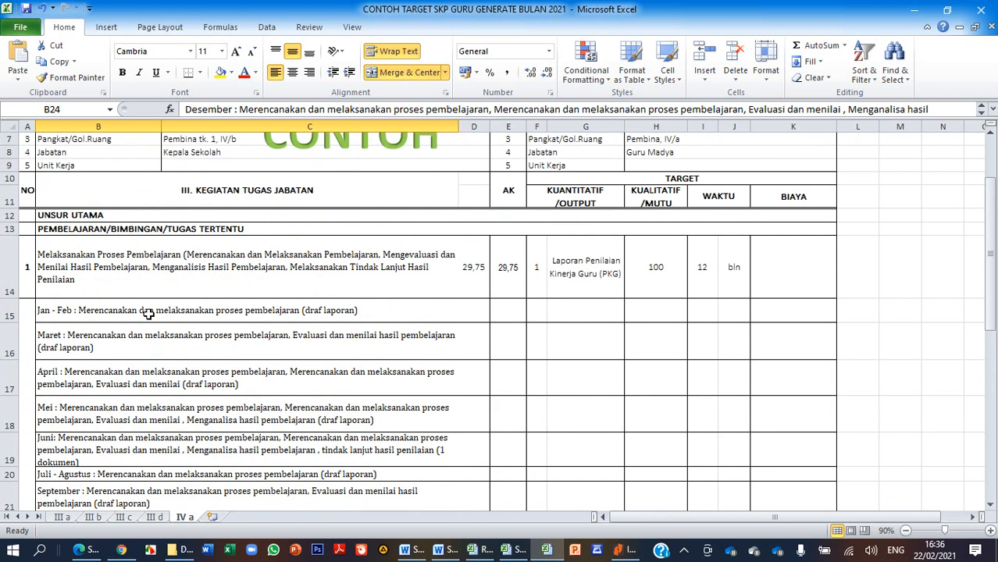
pyautogui.click(532, 273)
pyautogui.scroll(-3, 357, 359)
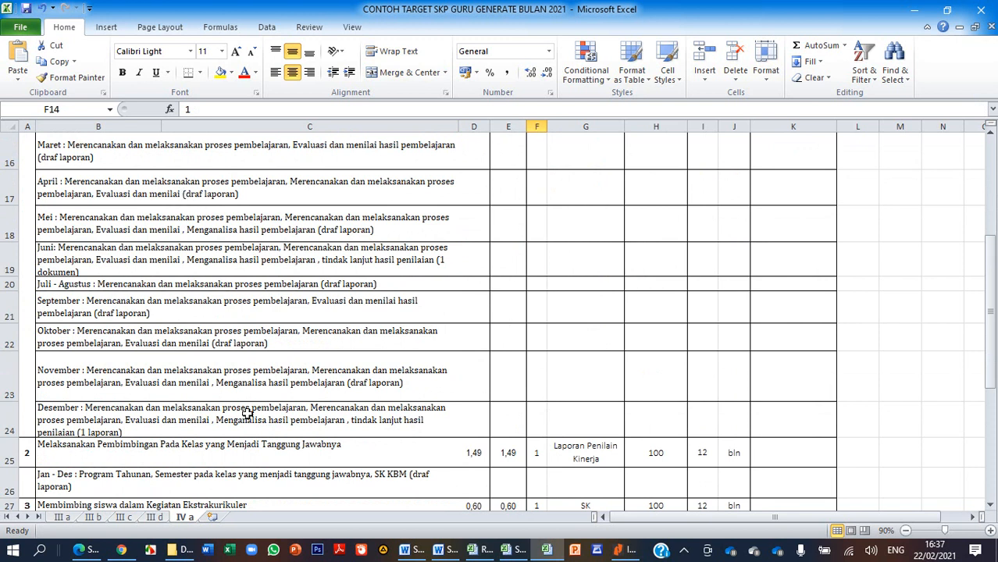
pyautogui.scroll(2, 604, 349)
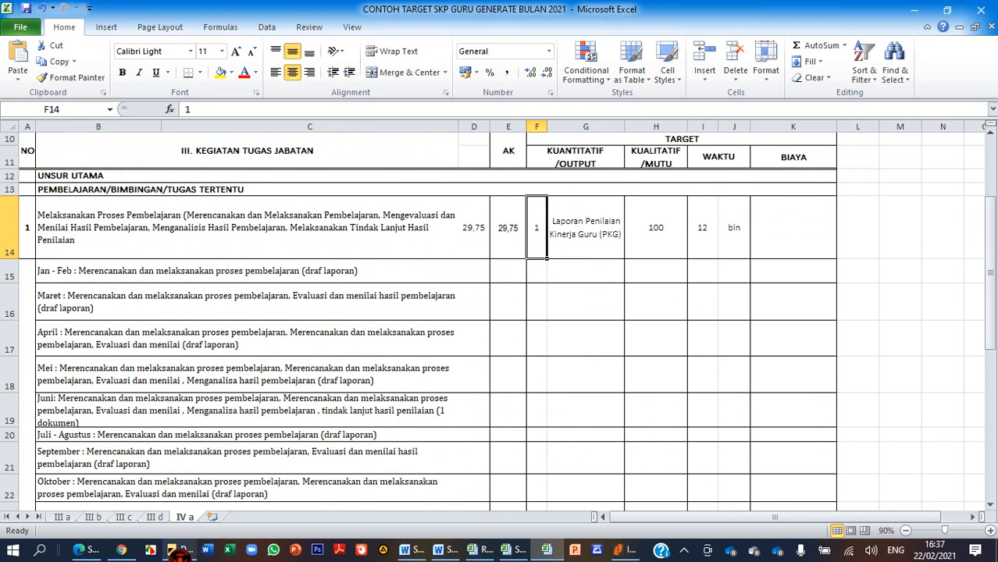
# Switch to Chrome, recheck the reviewer remarks on the Melaksanakan Proses Pembelajaran target, and open the target for editing
pyautogui.click(125, 551)
pyautogui.scroll(-2, 577, 350)
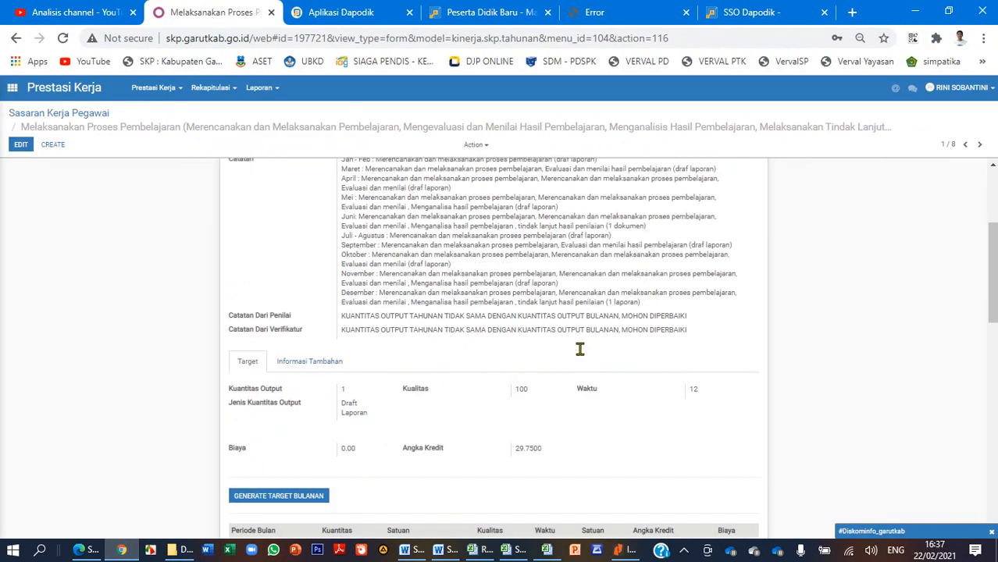
pyautogui.scroll(1, 591, 359)
pyautogui.scroll(-2, 591, 359)
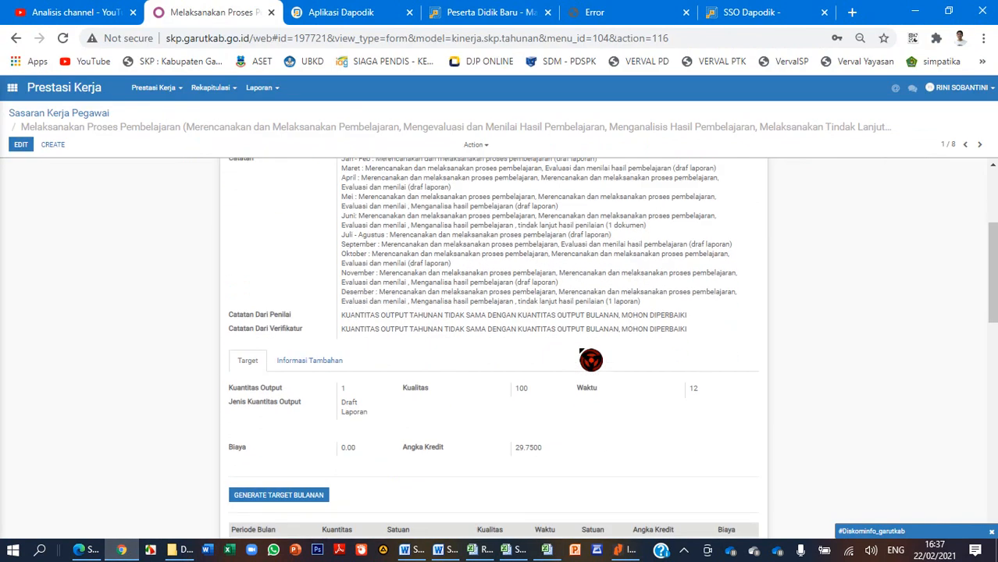
pyautogui.scroll(1, 591, 359)
pyautogui.click(21, 144)
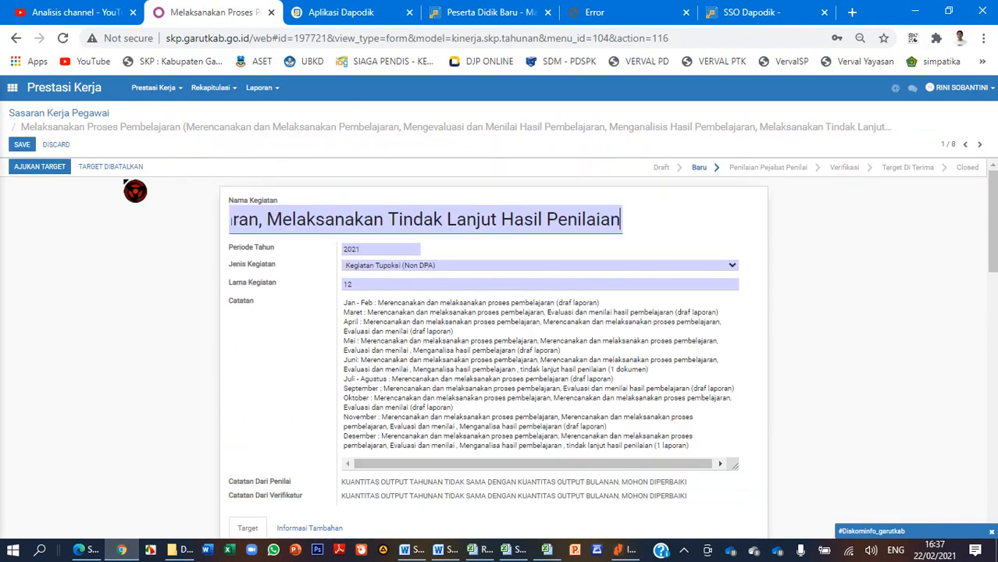
# Compare the target's Lama Kegiatan with activity 1's duration in cell I14 of the Excel example
pyautogui.scroll(-1, 562, 302)
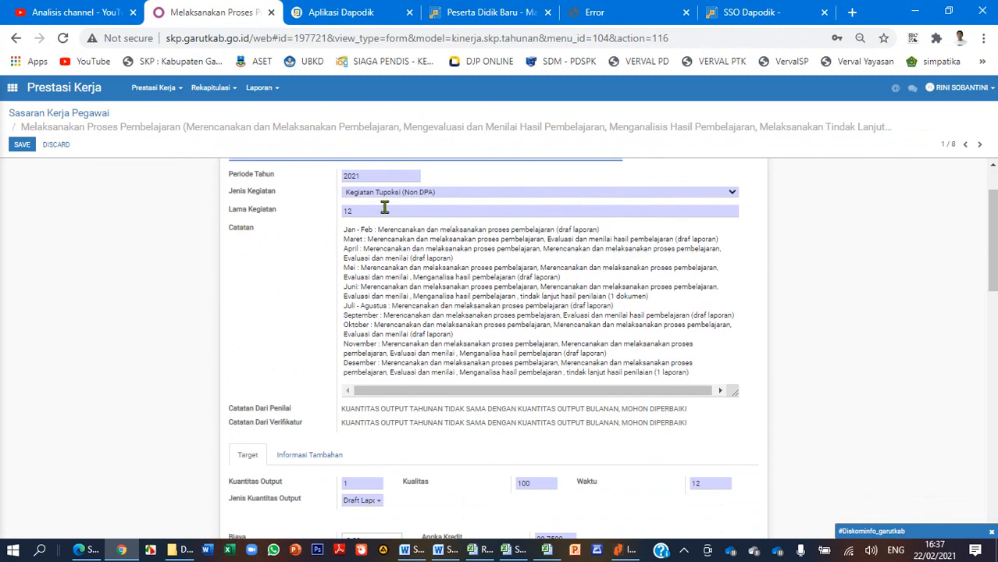
pyautogui.click(547, 550)
pyautogui.click(698, 248)
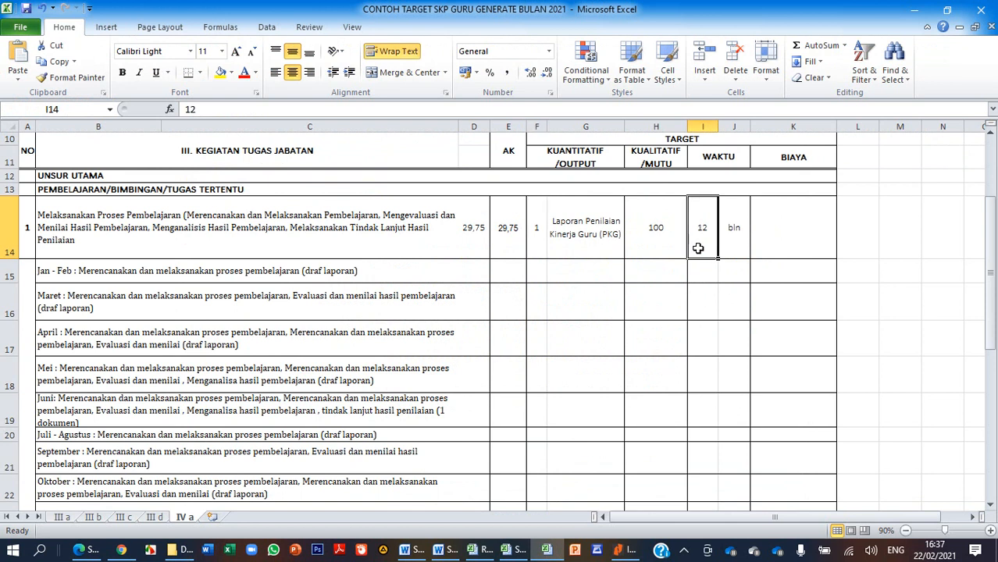
# In Chrome, set the target's Kuantitas Output to 1 and its Jenis Kuantitas Output to Laporan
pyautogui.click(121, 550)
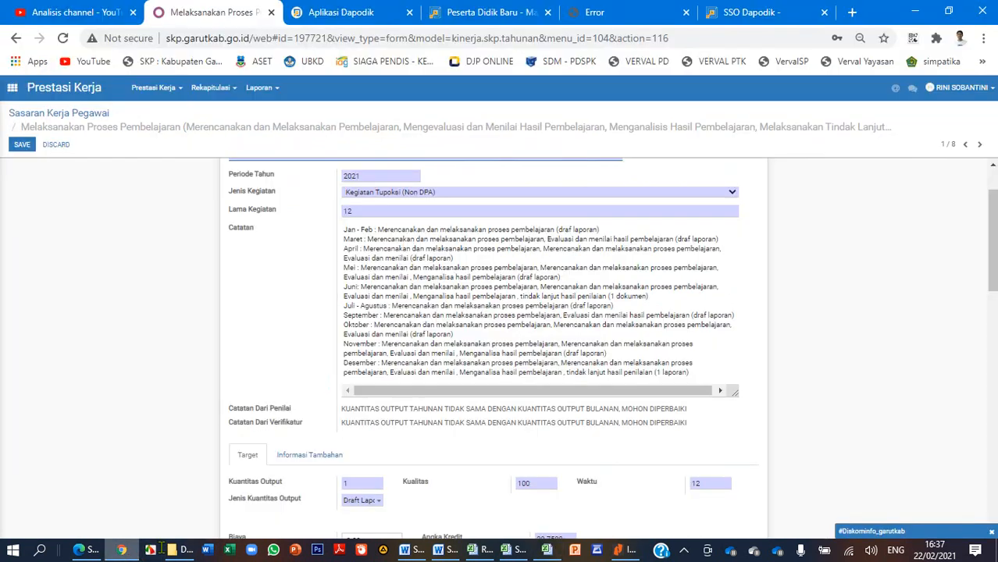
pyautogui.scroll(-2, 298, 436)
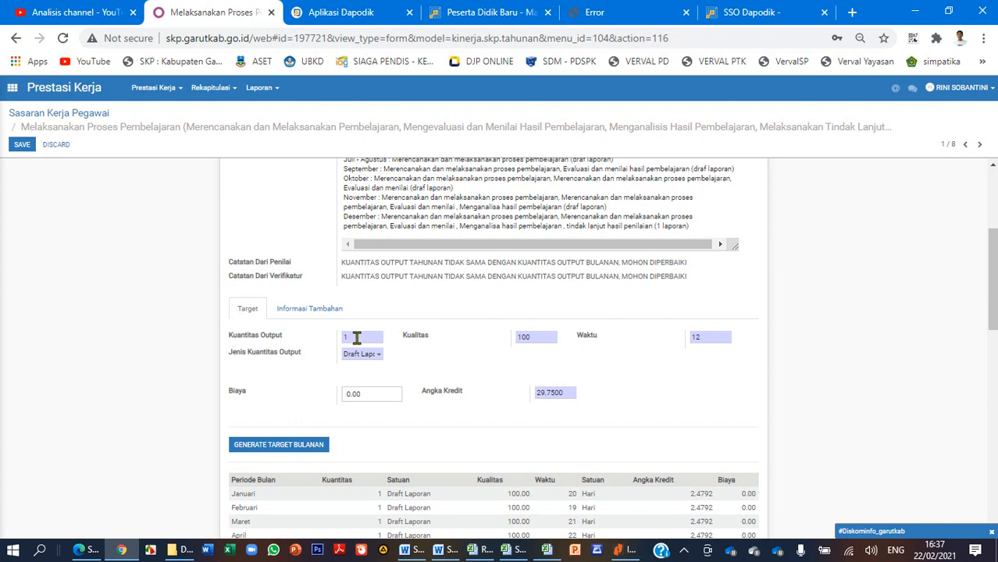
pyautogui.click(362, 336)
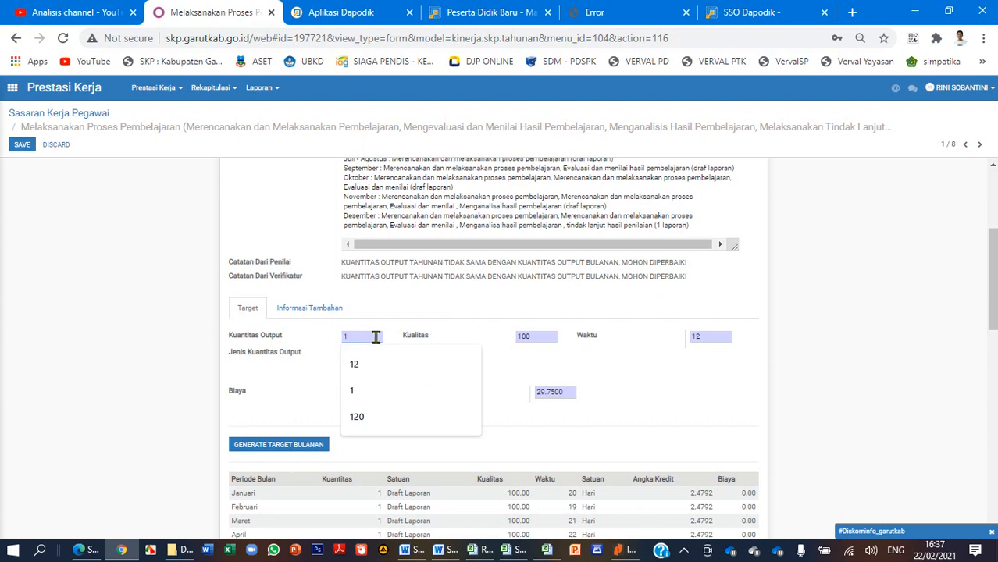
pyautogui.click(390, 390)
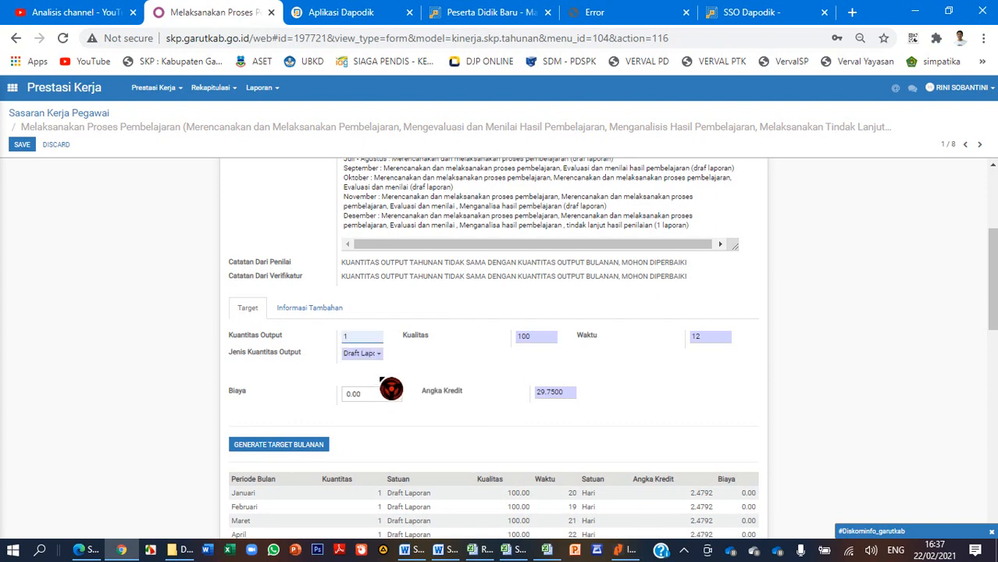
pyautogui.scroll(-1, 397, 381)
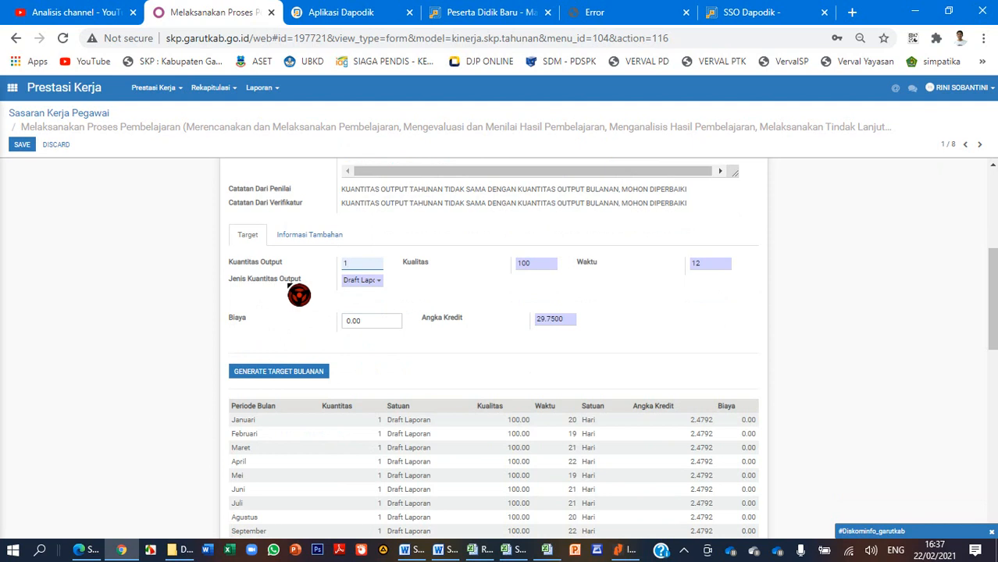
pyautogui.click(366, 287)
pyautogui.write('Lp')
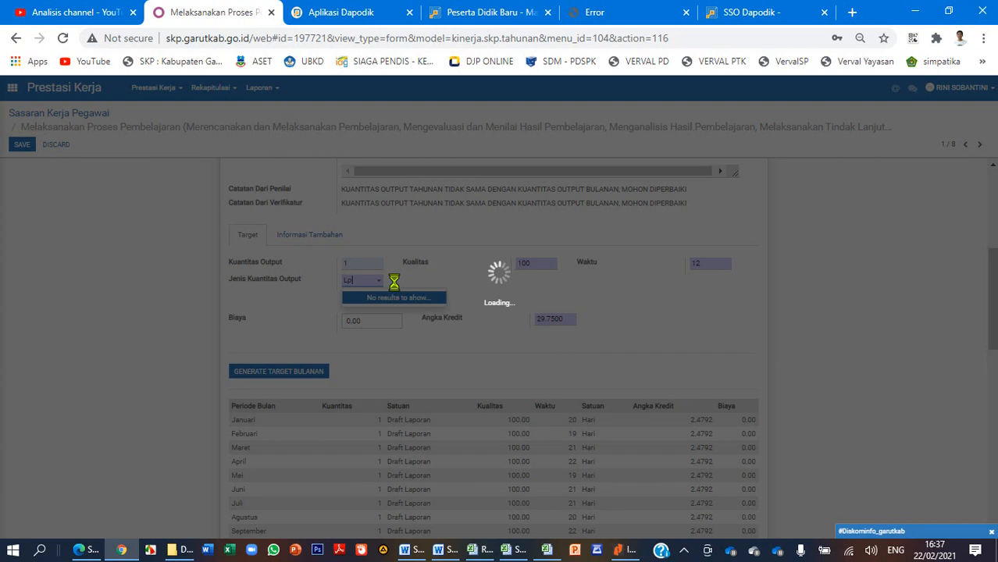
pyautogui.press('BackSpace')
pyautogui.write('ap')
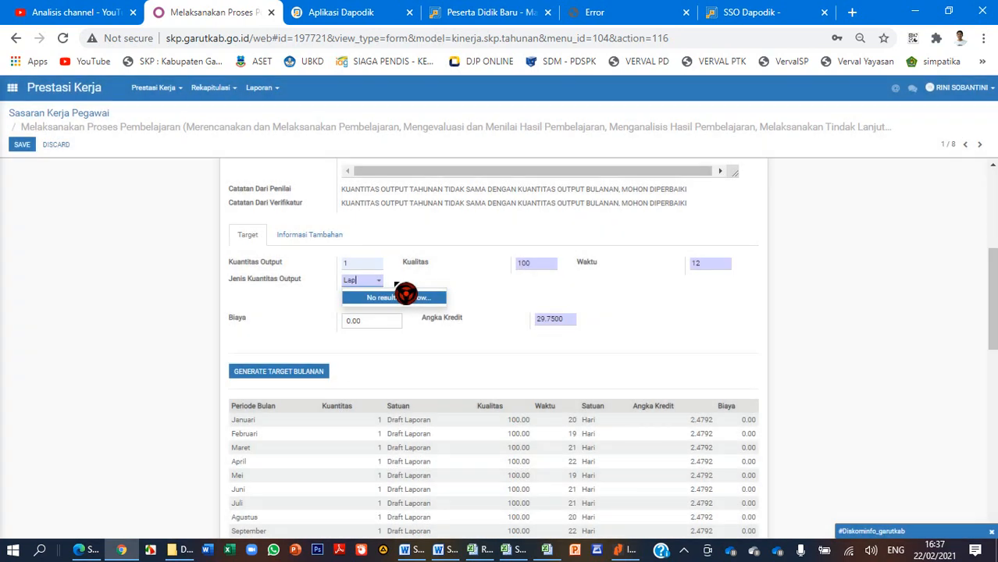
pyautogui.write('ora')
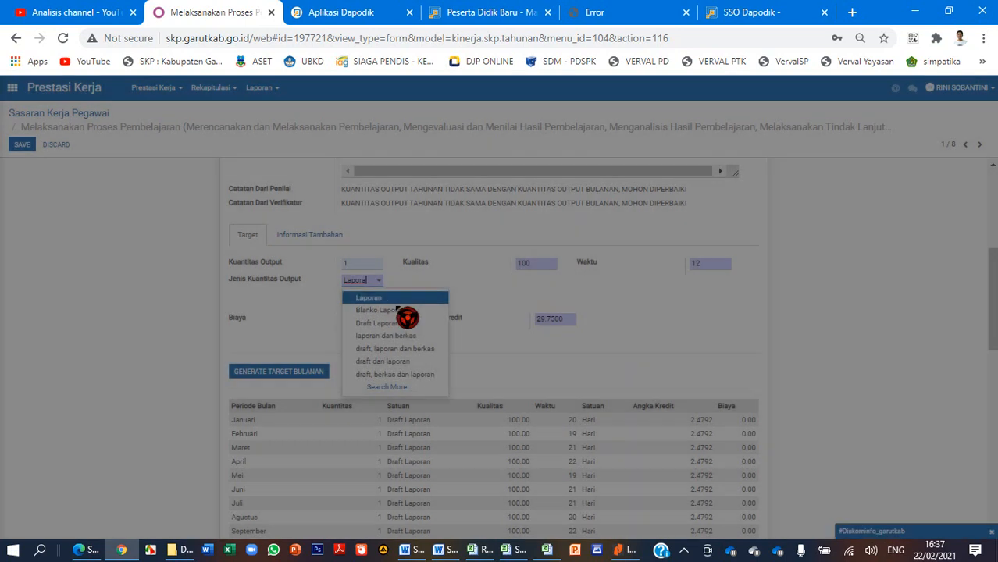
pyautogui.click(375, 297)
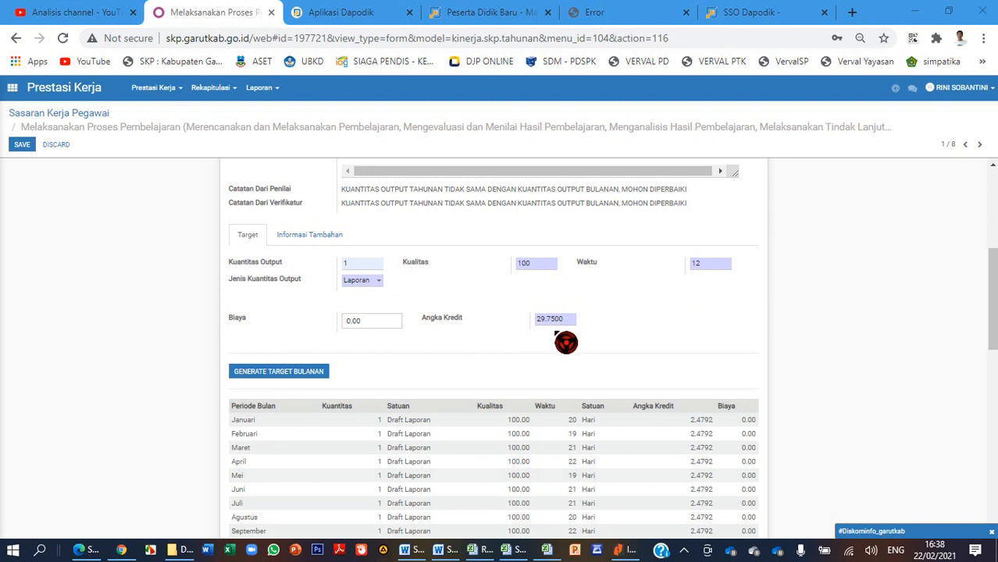
# Check activity 1 in the Excel example, return to Chrome and examine the target's Informasi Tambahan, including start date and staff details
pyautogui.click(547, 549)
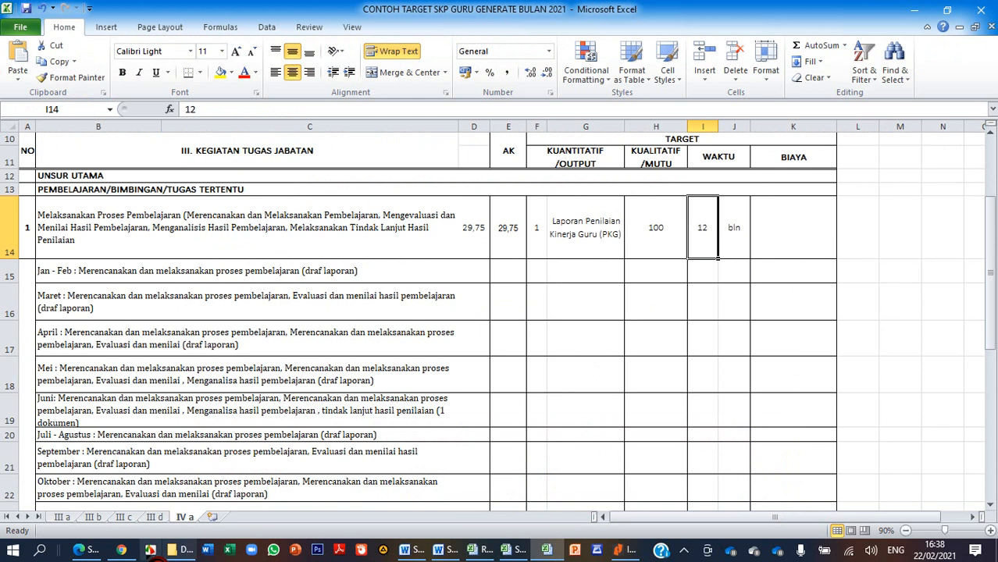
pyautogui.click(121, 550)
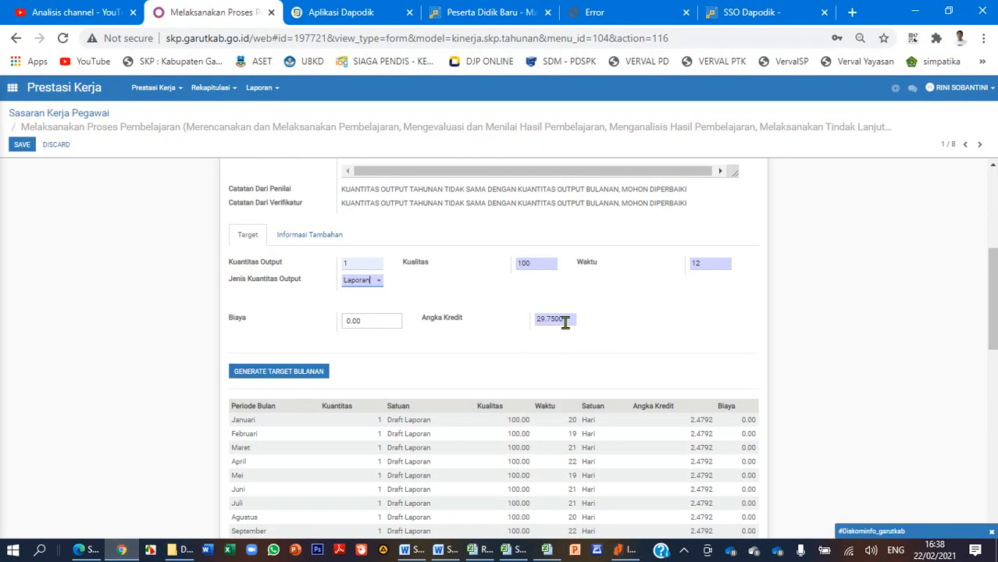
pyautogui.click(306, 237)
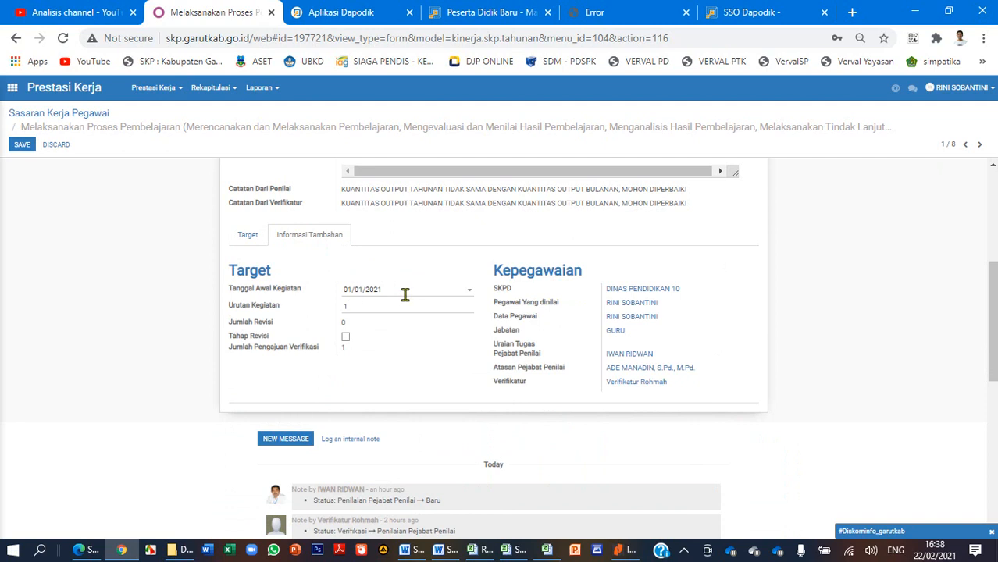
pyautogui.click(352, 293)
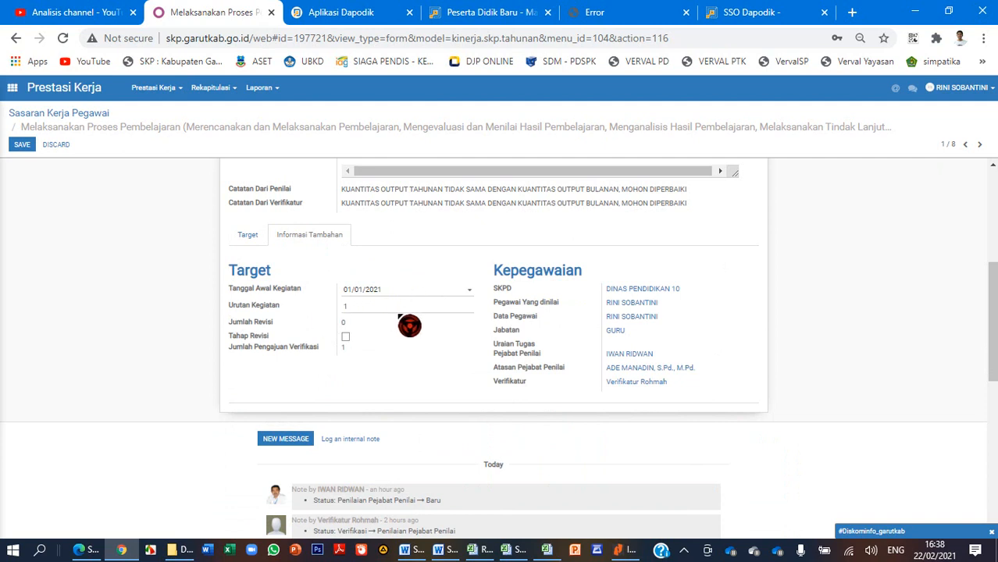
pyautogui.scroll(-1, 491, 320)
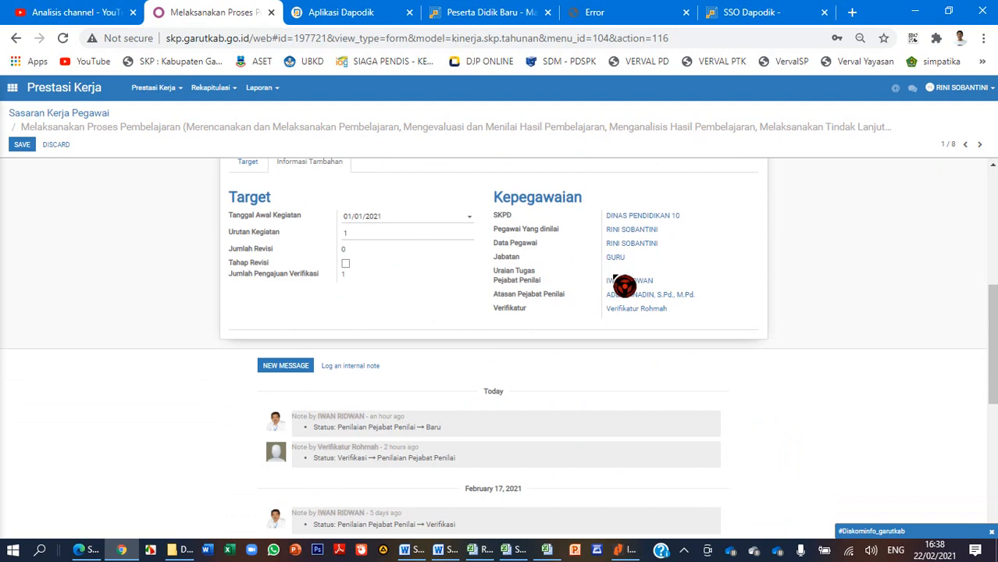
pyautogui.scroll(5, 605, 288)
pyautogui.scroll(-6, 468, 286)
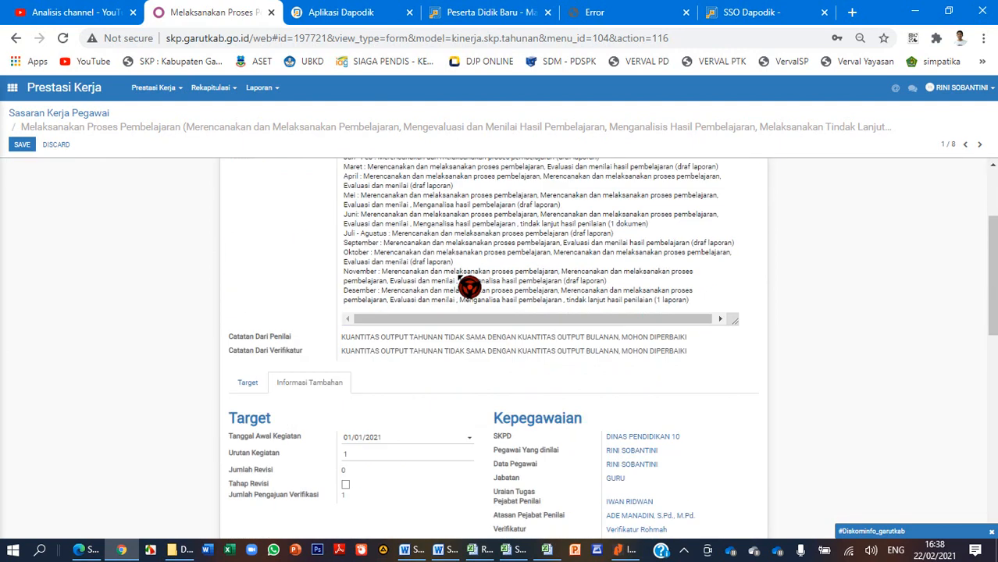
pyautogui.scroll(-2, 468, 290)
pyautogui.scroll(8, 468, 281)
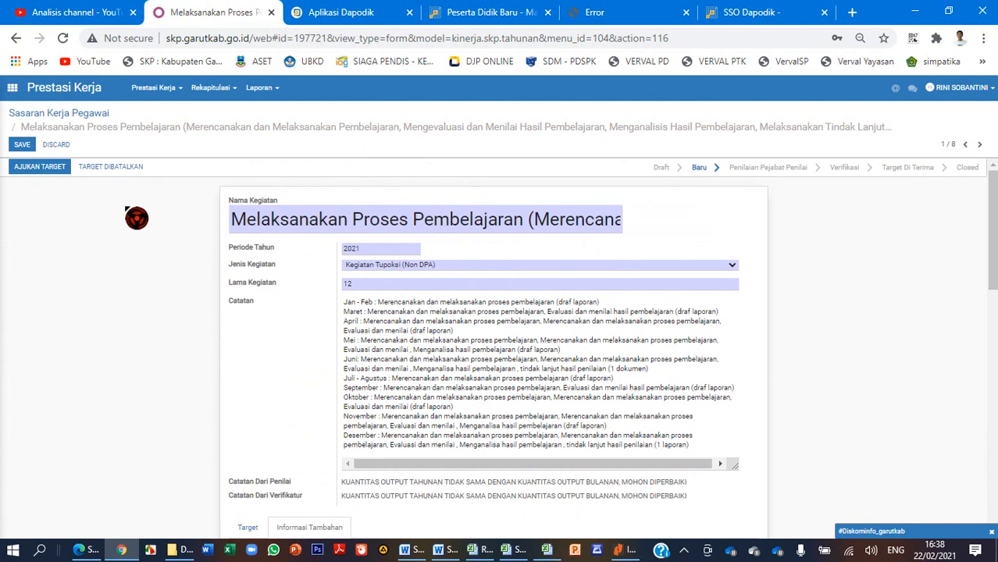
# Return to the Target details and check the annual output type against the January to December monthly targets
pyautogui.scroll(-2, 257, 383)
pyautogui.click(261, 388)
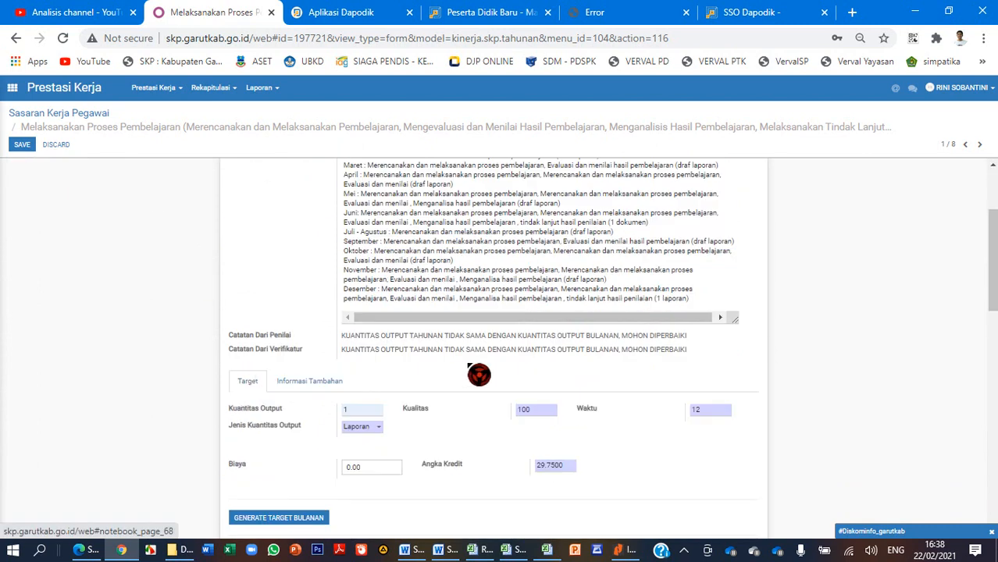
pyautogui.scroll(-2, 472, 371)
pyautogui.scroll(-1, 387, 355)
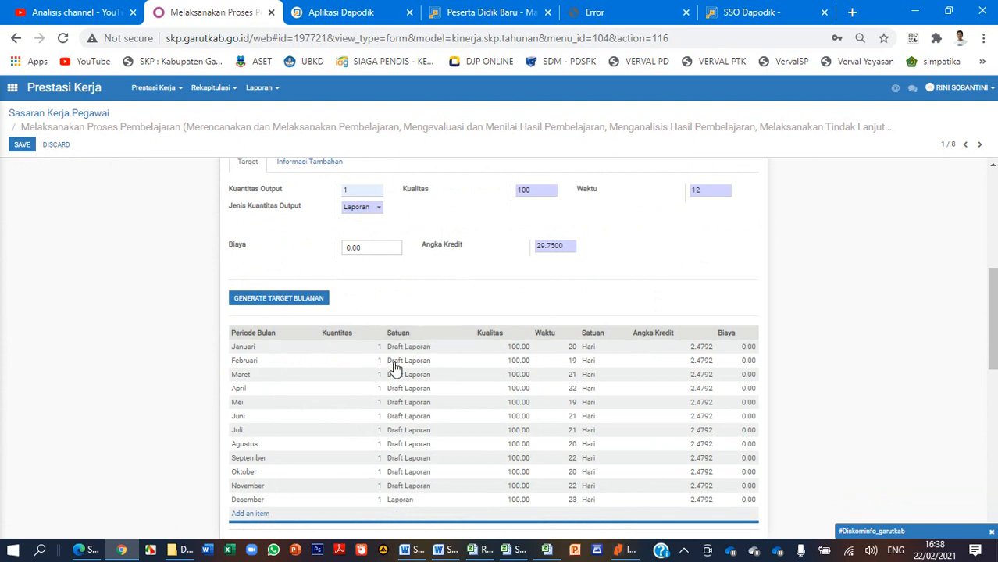
pyautogui.scroll(2, 214, 439)
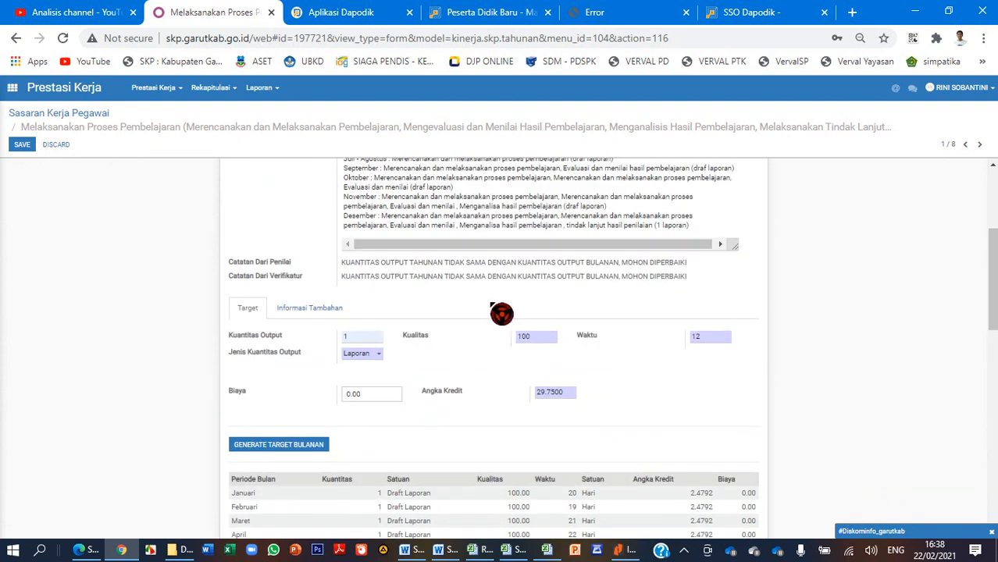
pyautogui.scroll(-1, 536, 339)
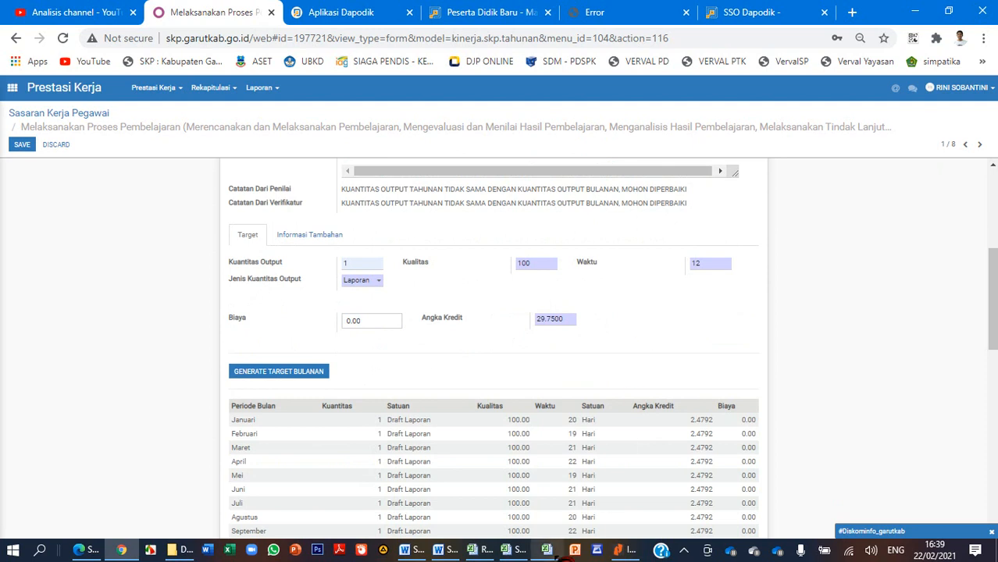
# Switch to Excel and review the monthly notes under activity 1 on the IV a sheet
pyautogui.click(646, 528)
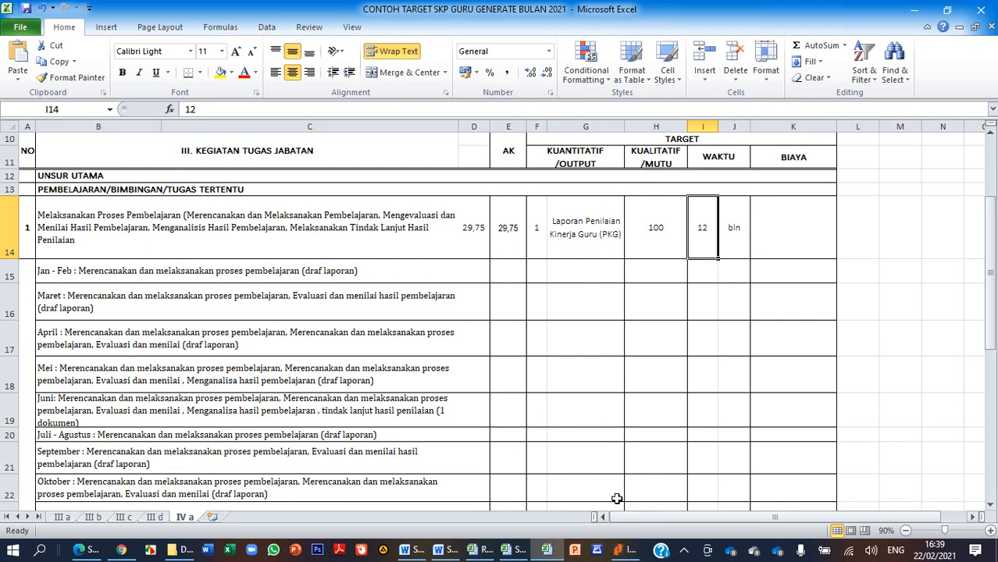
pyautogui.scroll(-2, 465, 272)
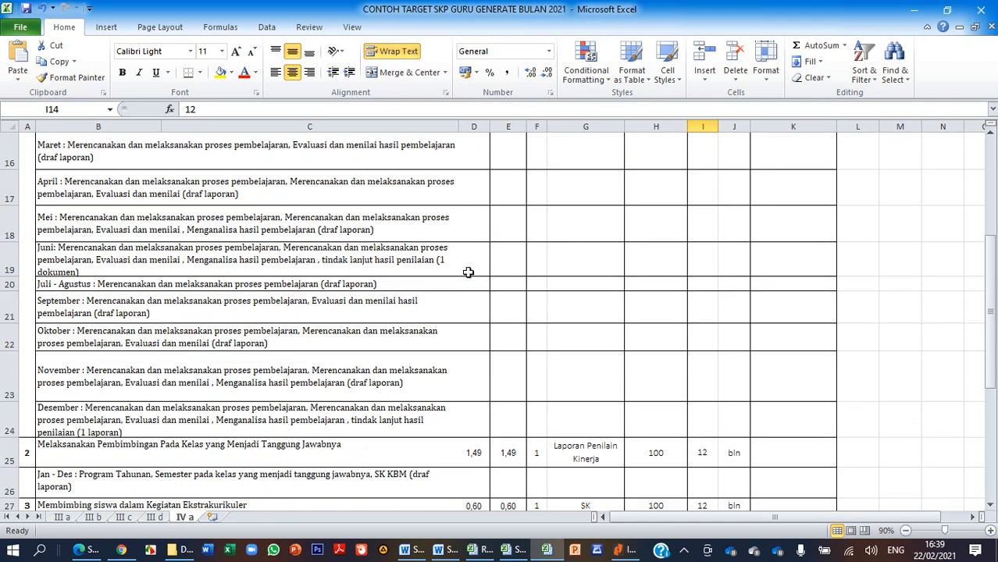
pyautogui.scroll(3, 469, 273)
pyautogui.scroll(-2, 470, 273)
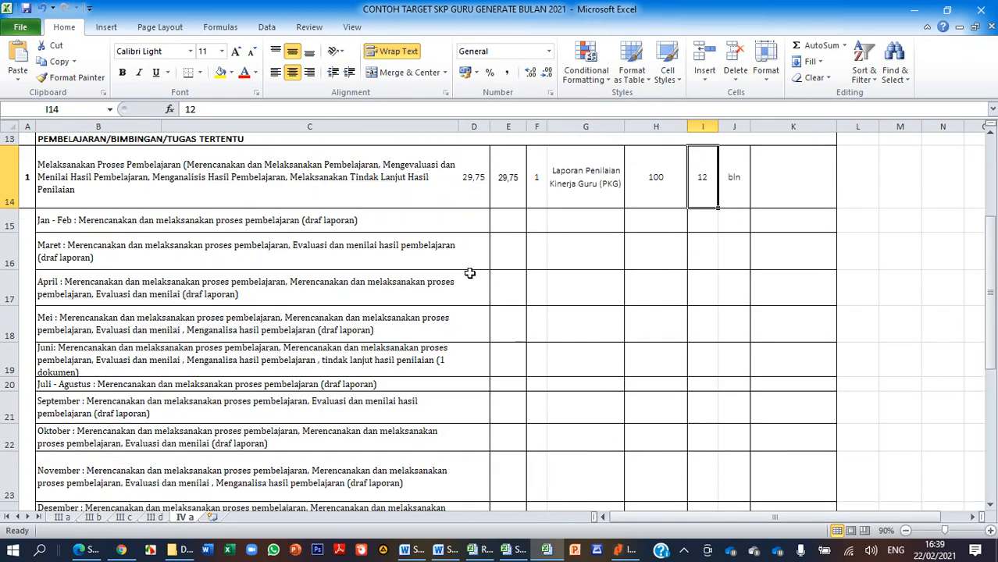
# Switch to Chrome, look over the edited target once more, and save it
pyautogui.click(121, 550)
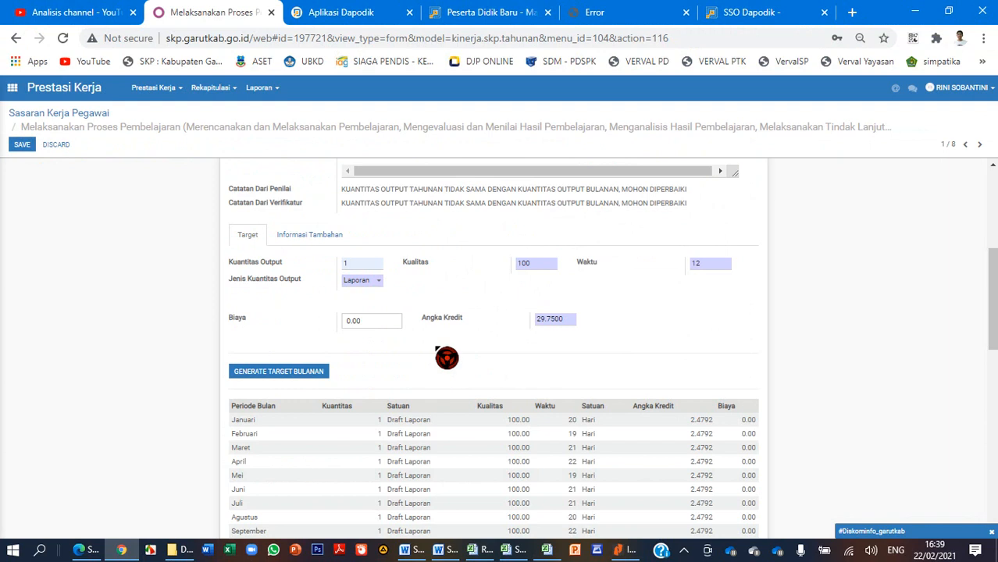
pyautogui.scroll(-3, 453, 311)
pyautogui.scroll(8, 461, 316)
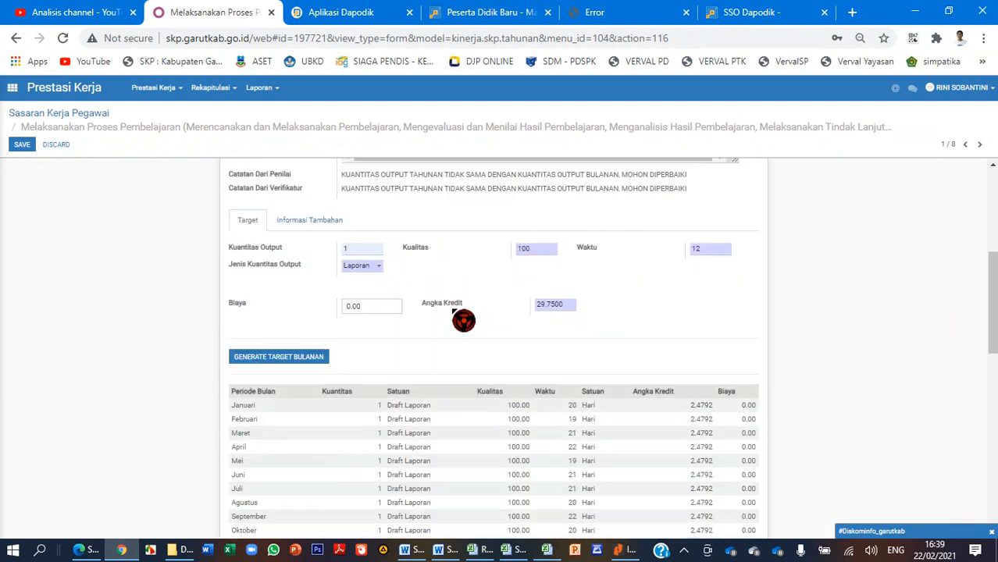
pyautogui.scroll(1, 446, 297)
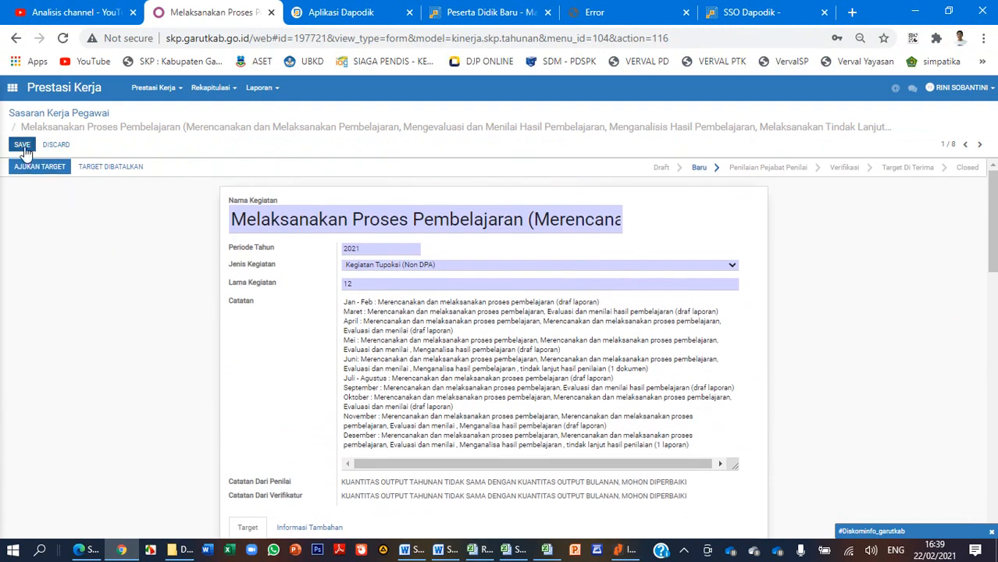
pyautogui.click(22, 145)
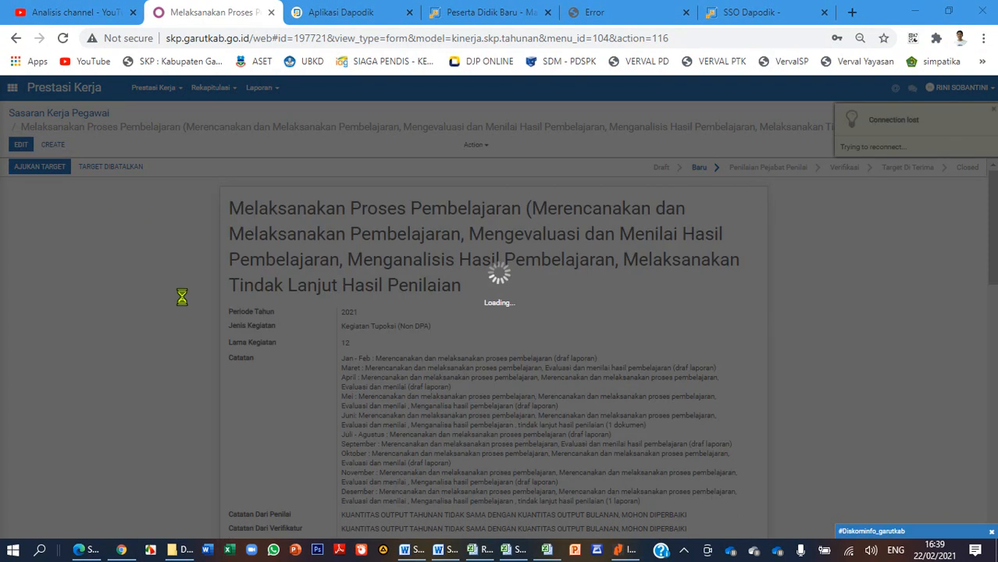
# Check the saved target's notes, reviewer remarks, Kuantitas Output and Jenis Kuantitas Output
pyautogui.scroll(-3, 191, 304)
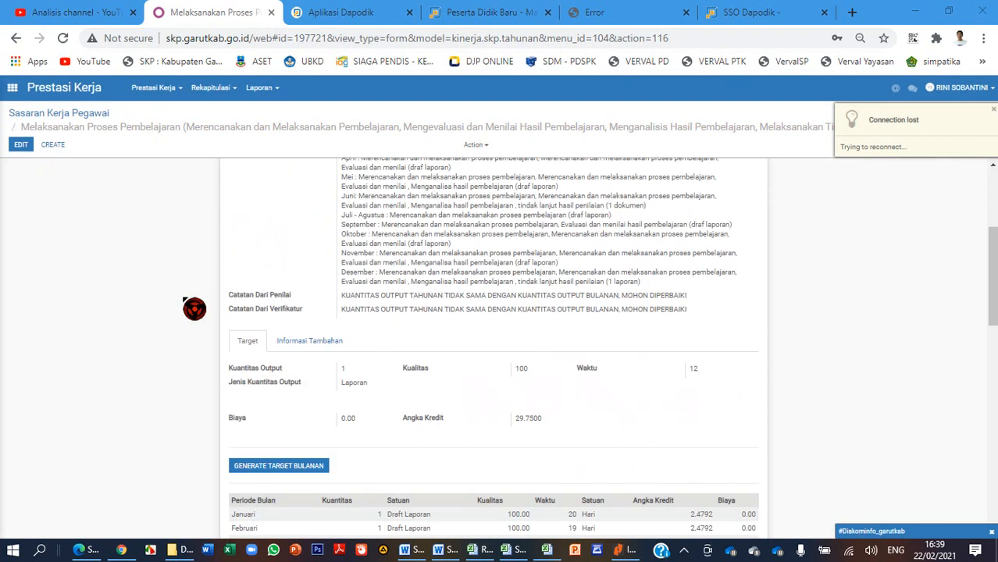
pyautogui.scroll(1, 194, 306)
pyautogui.scroll(1, 195, 308)
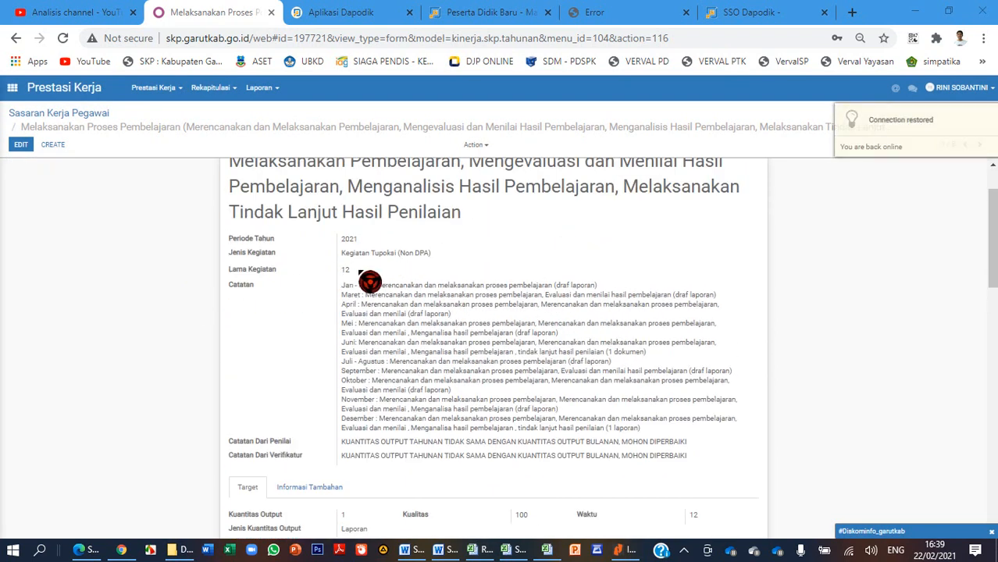
pyautogui.scroll(-1, 378, 287)
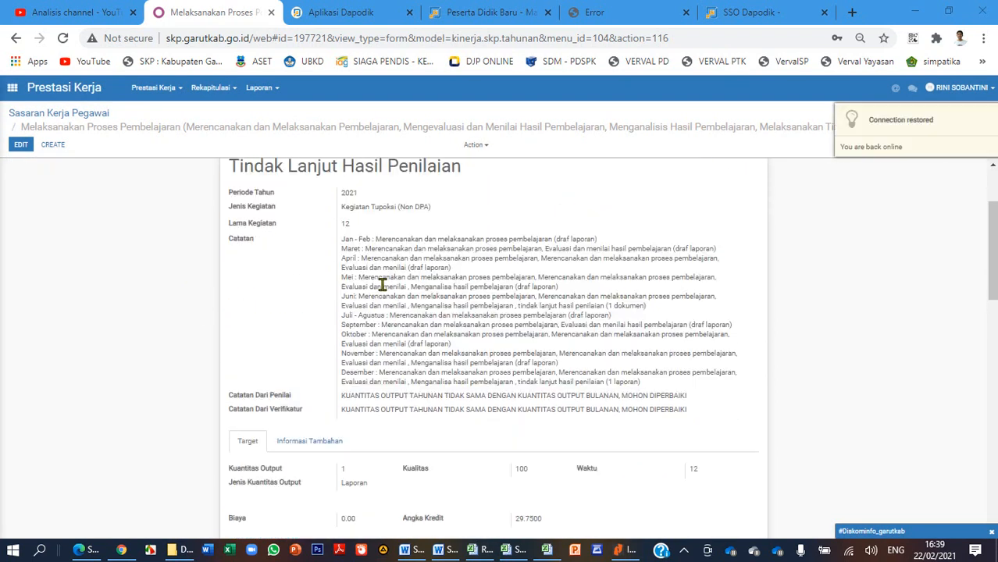
# Look over the Melaksanakan Proses Pembelajaran target once more, submit it for assessment and confirm the submission
pyautogui.scroll(-2, 598, 507)
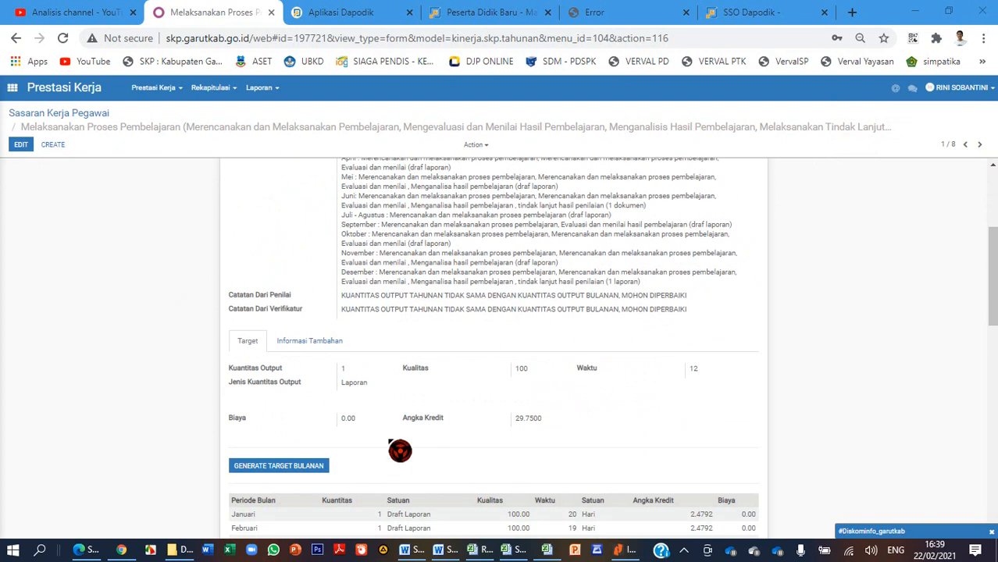
pyautogui.scroll(-2, 382, 457)
pyautogui.scroll(6, 371, 447)
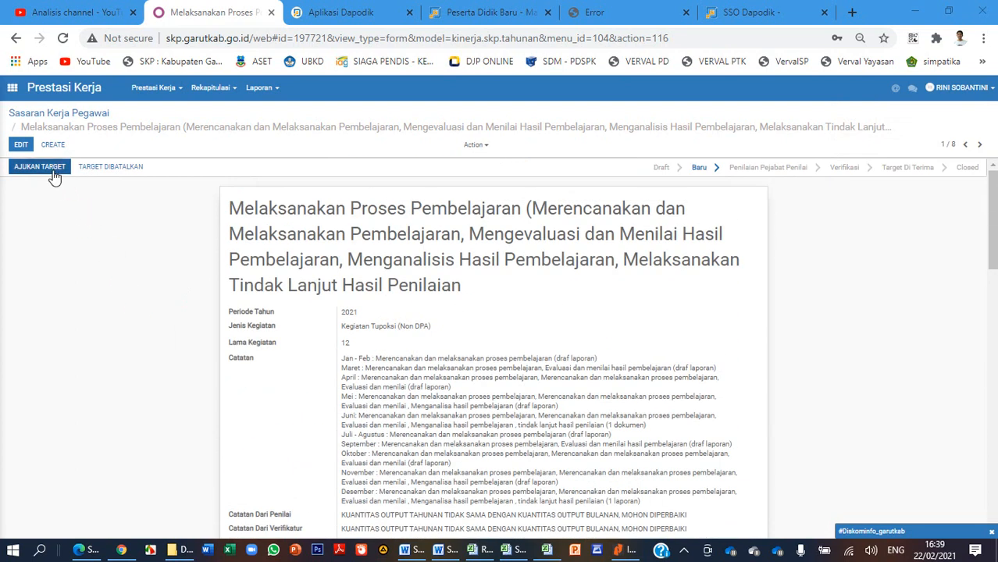
pyautogui.click(39, 167)
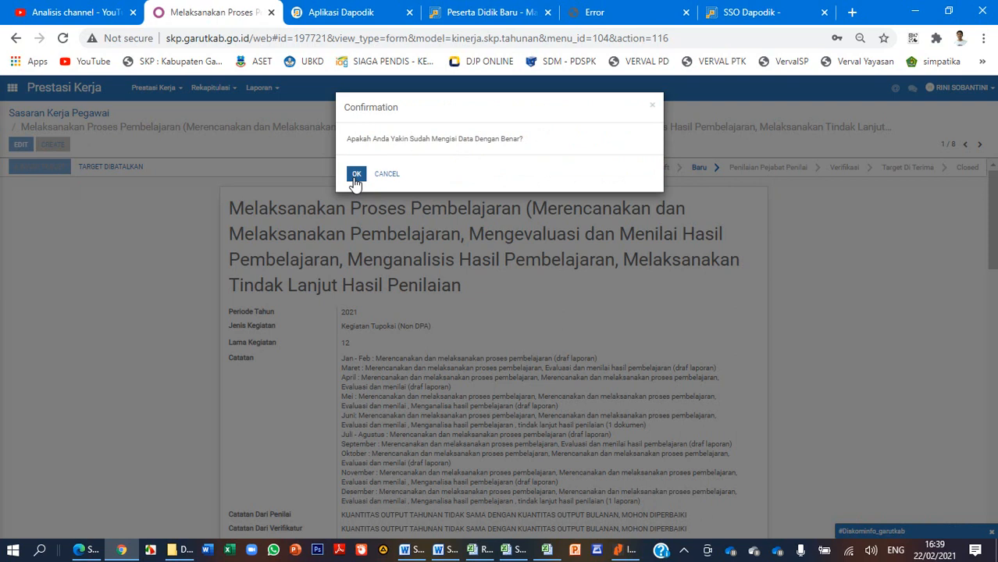
pyautogui.click(355, 178)
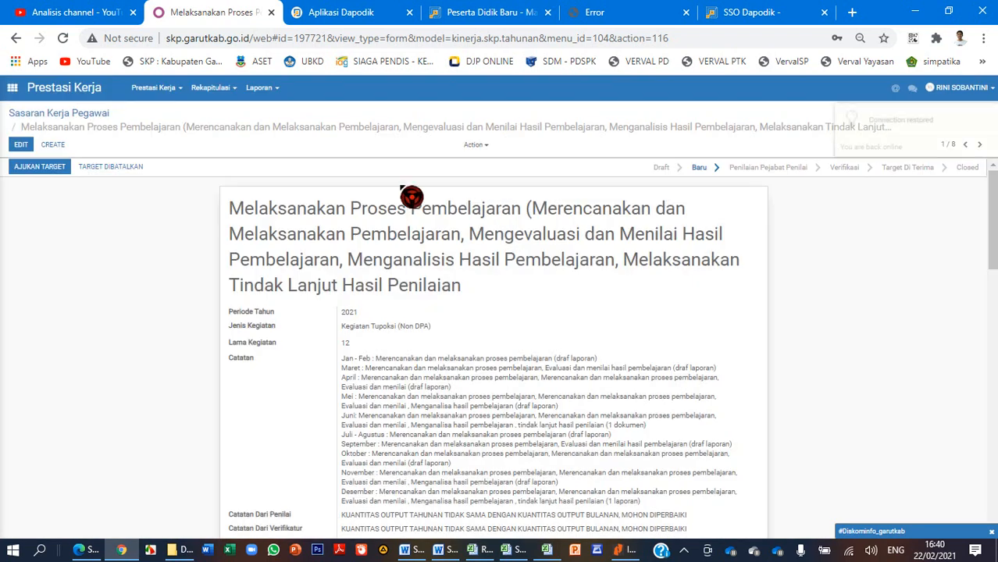
# Return to the Sasaran Kerja Pegawai list and open the target Membimbing siswa dalam Kegiatan Ekstrakurikuler for editing
pyautogui.click(154, 87)
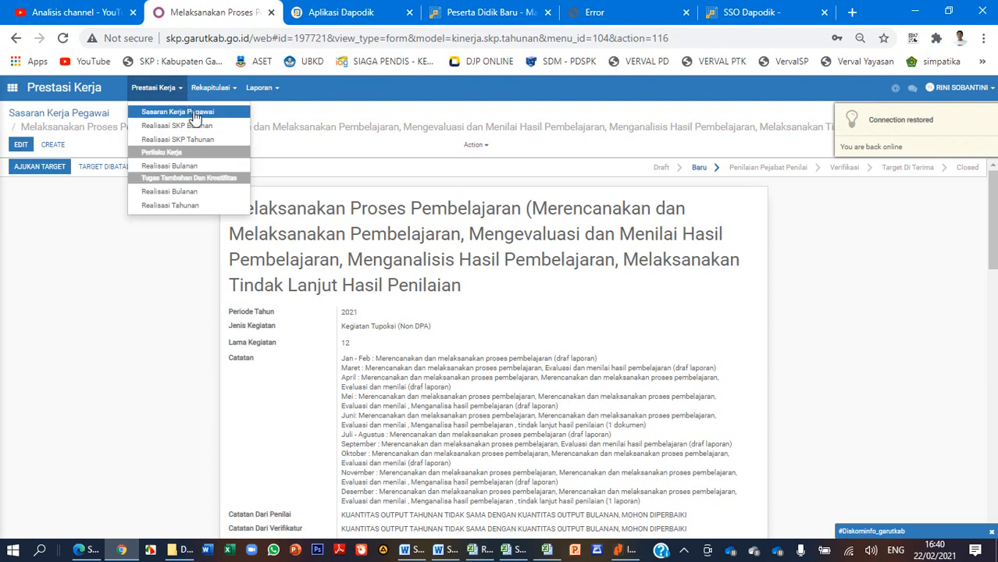
pyautogui.click(187, 110)
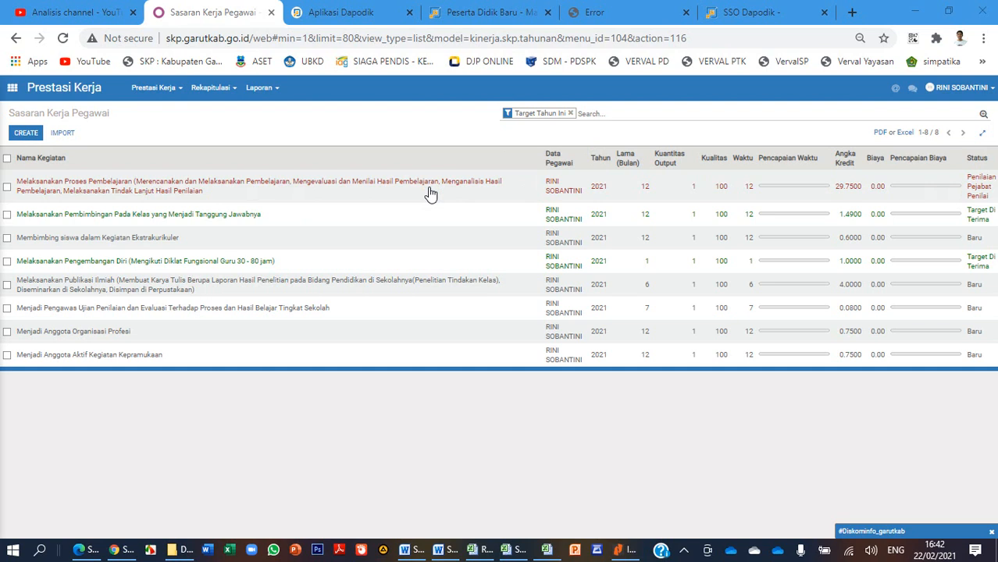
pyautogui.click(166, 239)
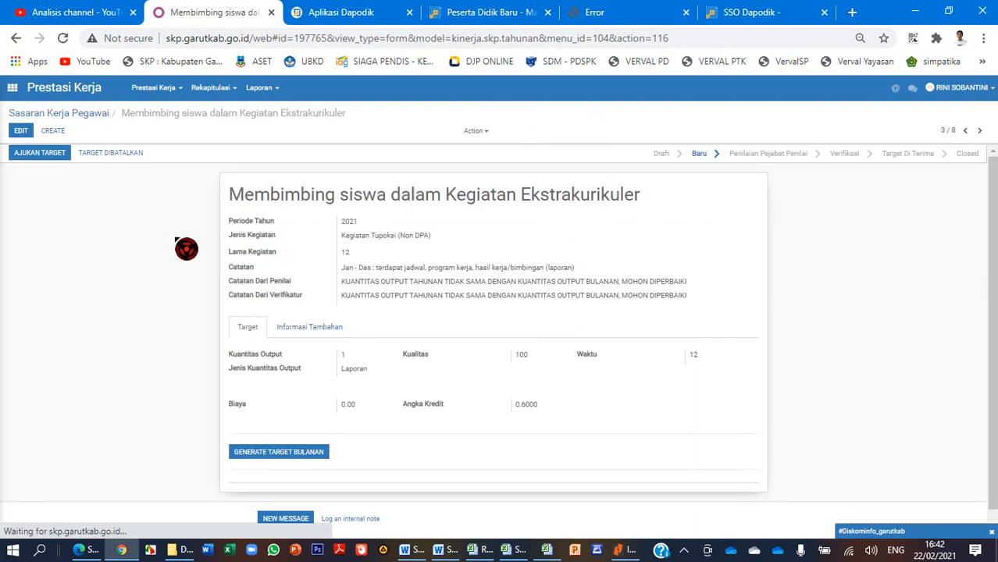
pyautogui.scroll(-1, 431, 266)
pyautogui.scroll(1, 205, 217)
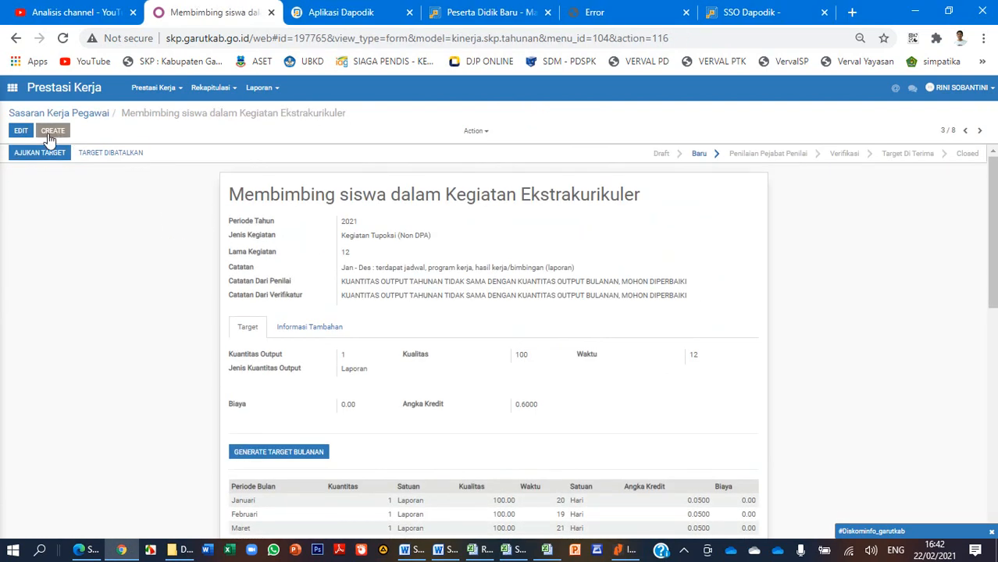
pyautogui.click(20, 131)
# Check the extracurricular target's notes, reviewer remarks, annual output and monthly rows, glancing at the Excel example in between
pyautogui.scroll(-1, 416, 220)
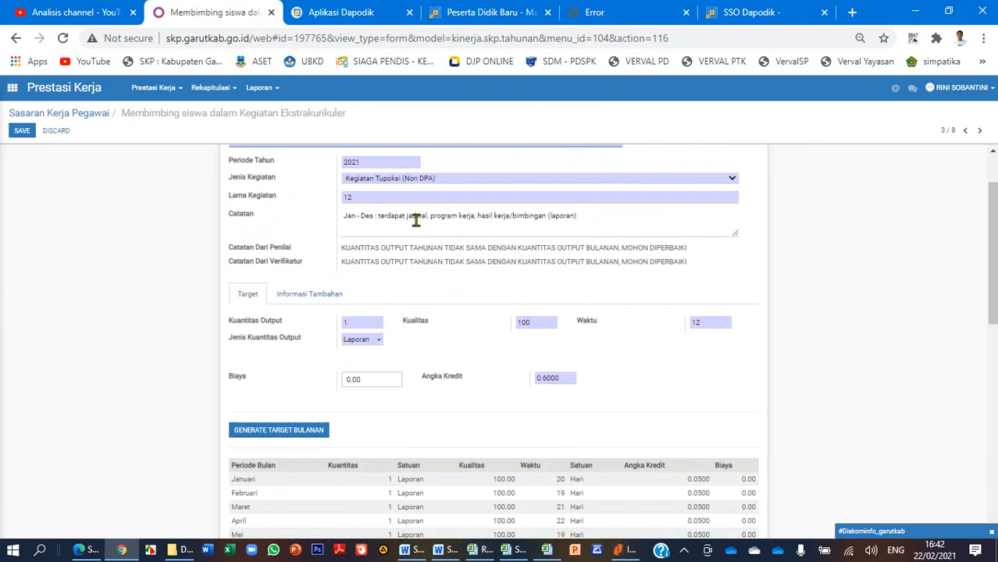
pyautogui.scroll(-1, 456, 251)
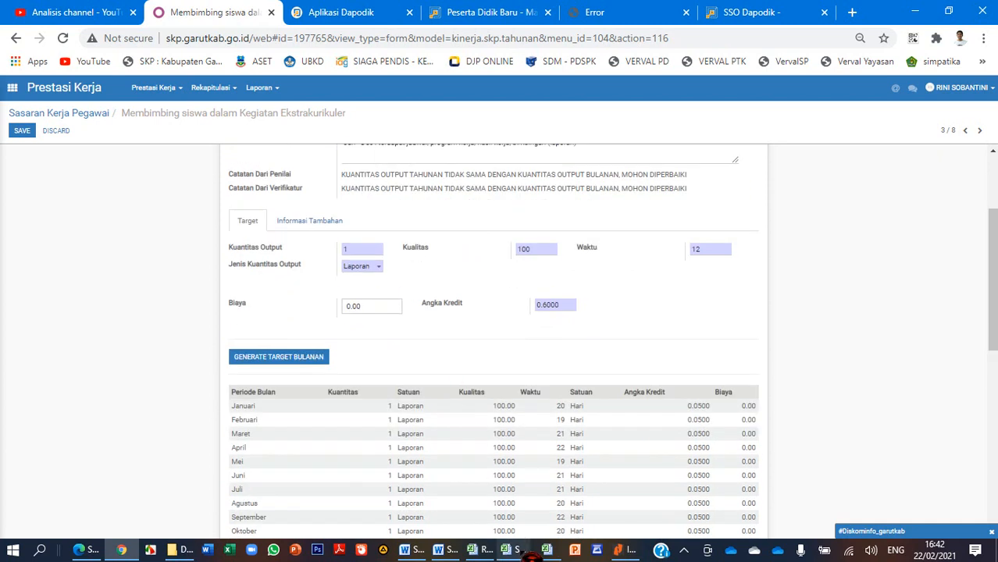
pyautogui.click(547, 550)
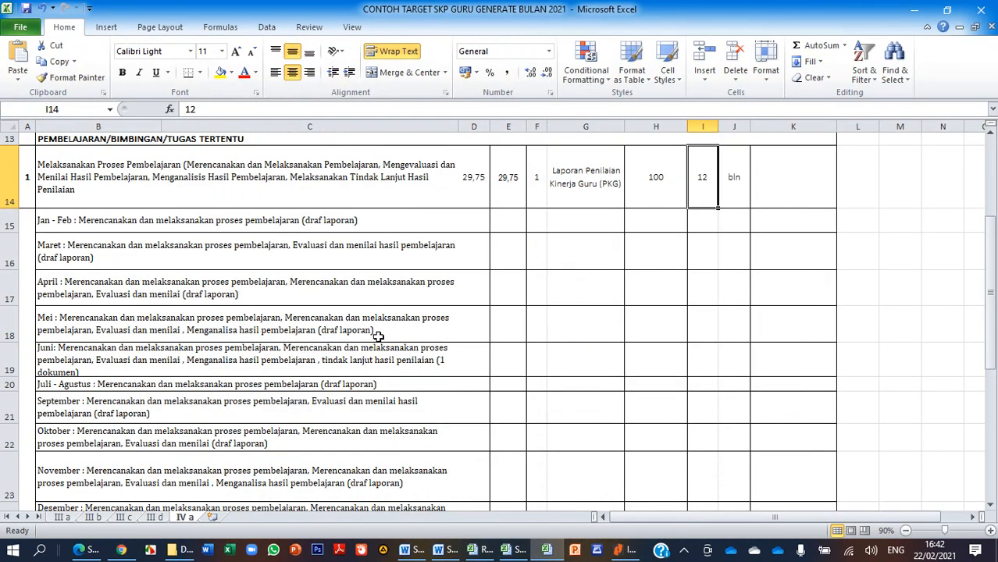
pyautogui.click(121, 550)
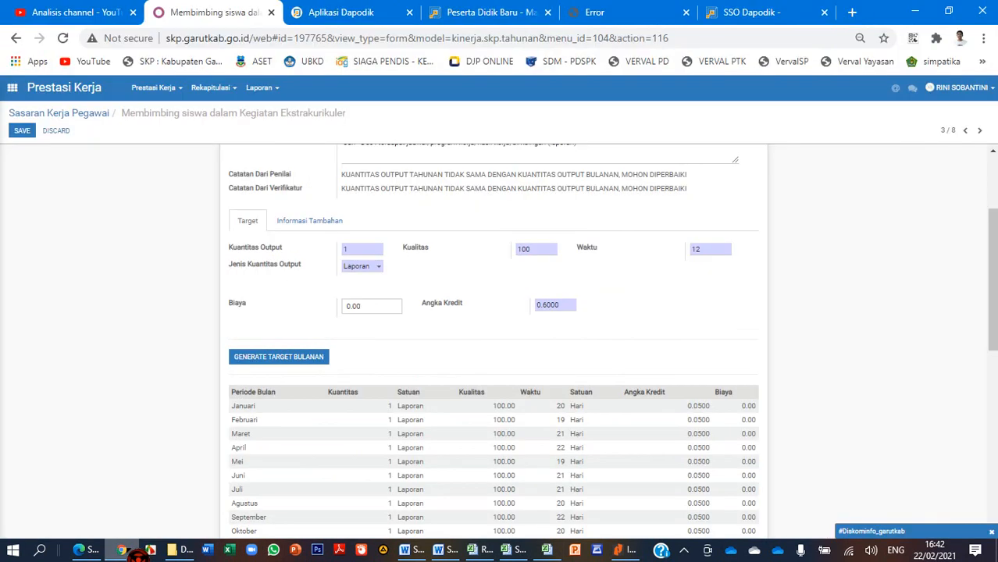
pyautogui.scroll(2, 344, 378)
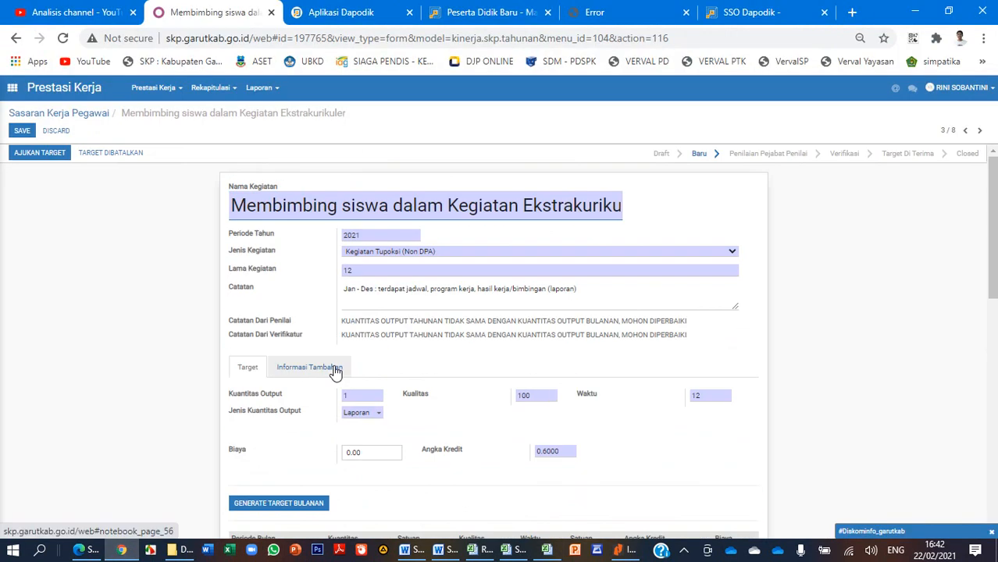
pyautogui.scroll(-3, 335, 374)
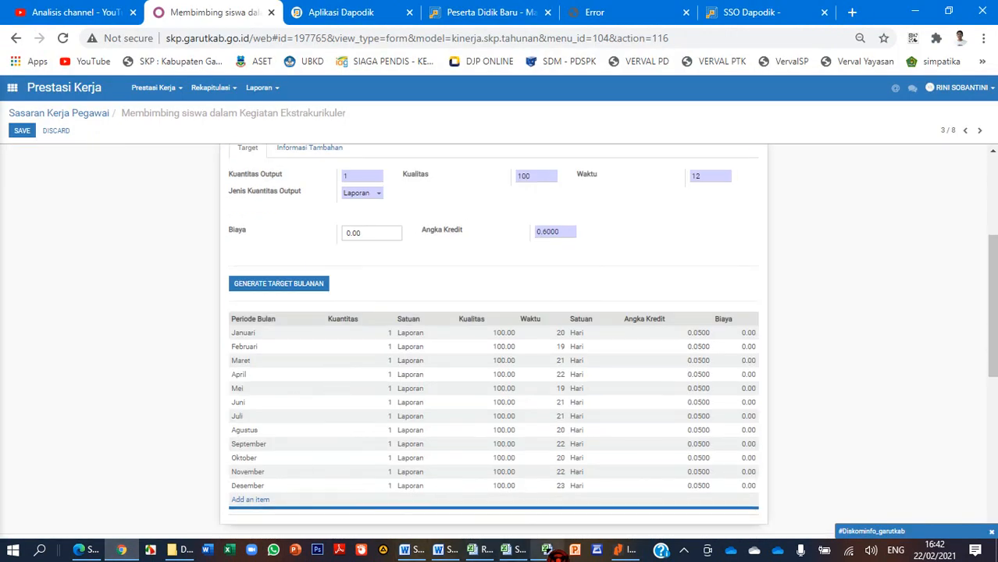
# Switch to Excel and examine activity 3's annual quantity, output type and January to December note on the IV a sheet
pyautogui.click(547, 550)
pyautogui.scroll(-3, 400, 409)
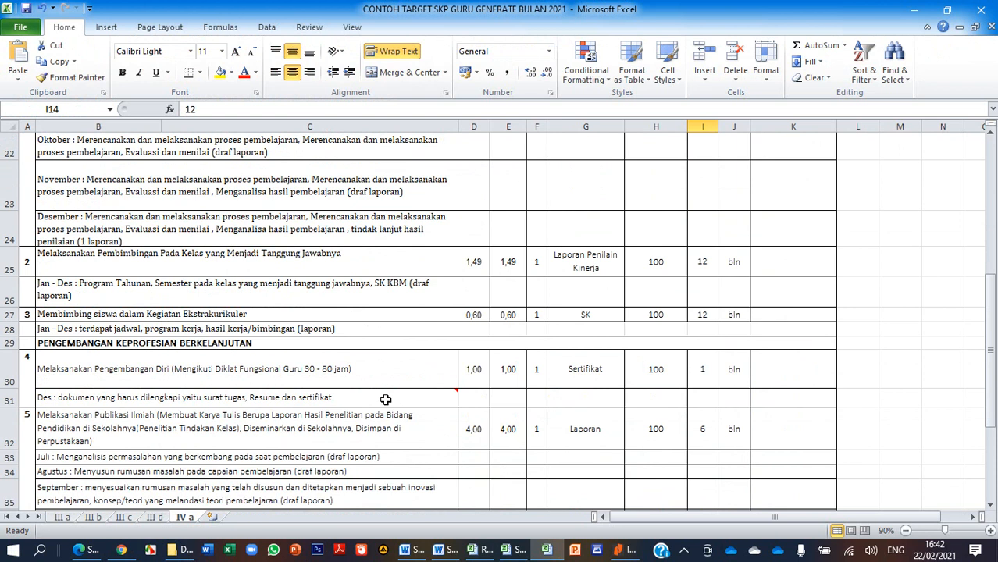
pyautogui.click(300, 319)
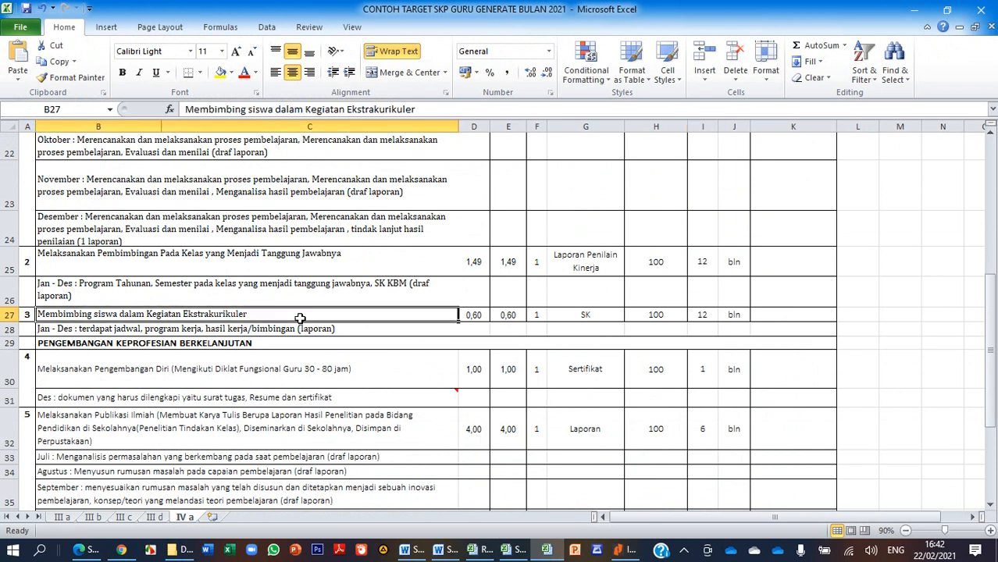
pyautogui.click(535, 313)
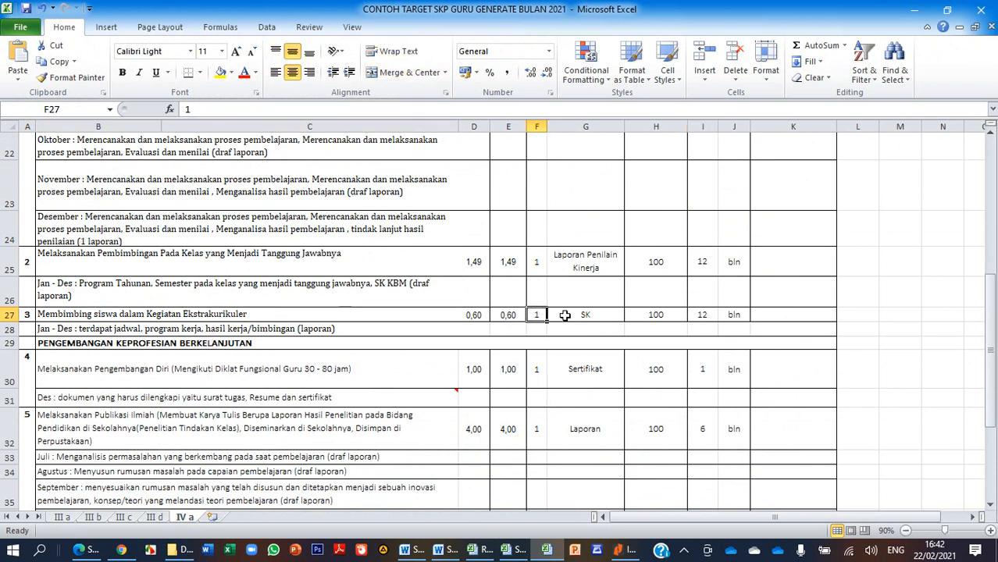
pyautogui.click(559, 314)
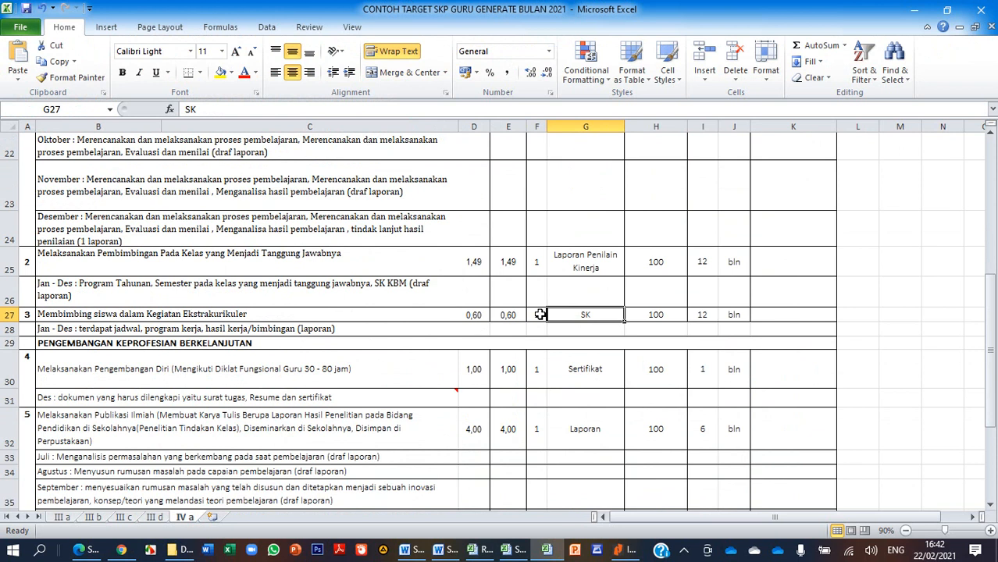
pyautogui.click(366, 328)
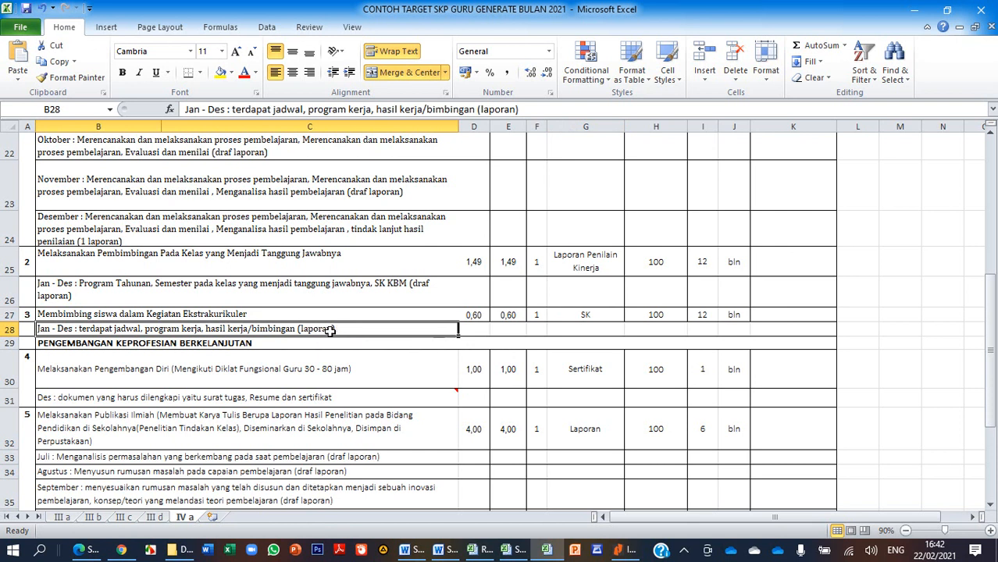
pyautogui.click(534, 316)
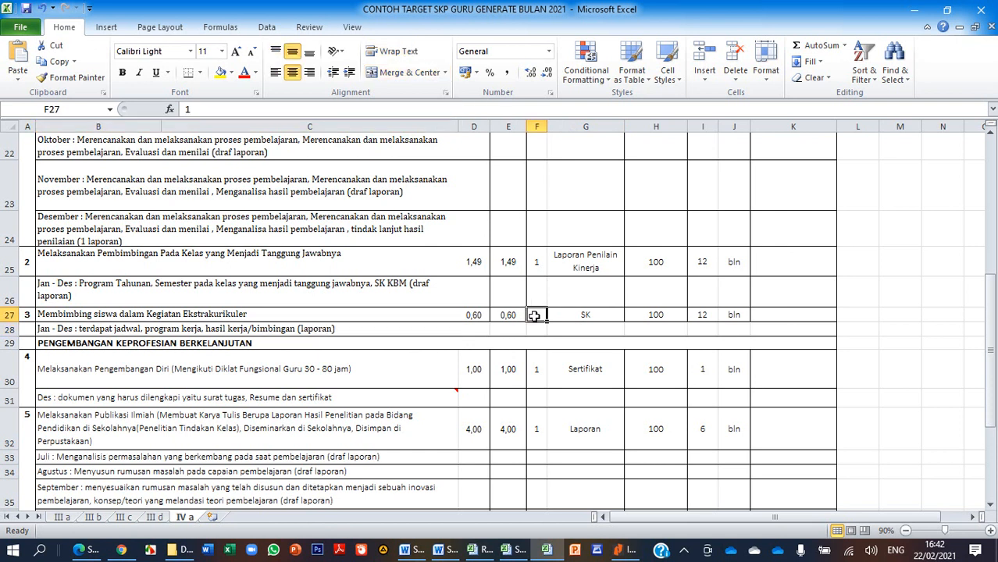
pyautogui.click(575, 317)
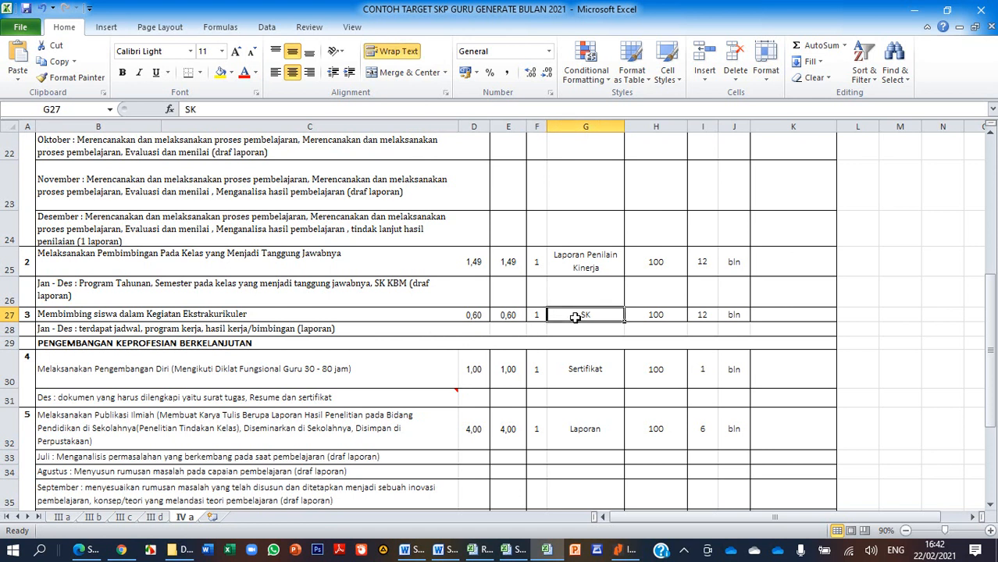
pyautogui.click(330, 332)
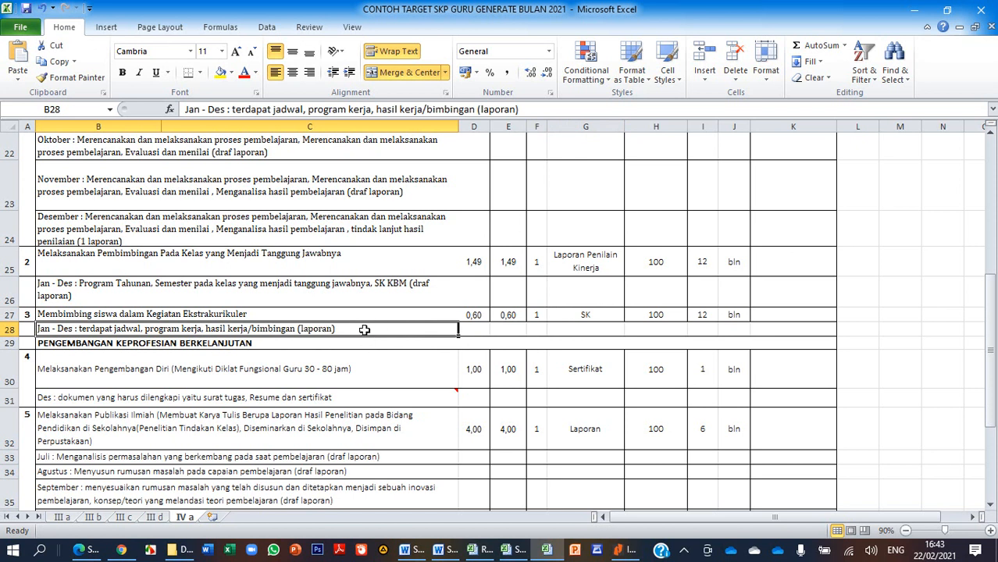
# Switch to Chrome and compare the extracurricular target's Jenis Kuantitas Output with the units of its January to December rows
pyautogui.hotkey('alt', 'Tab')
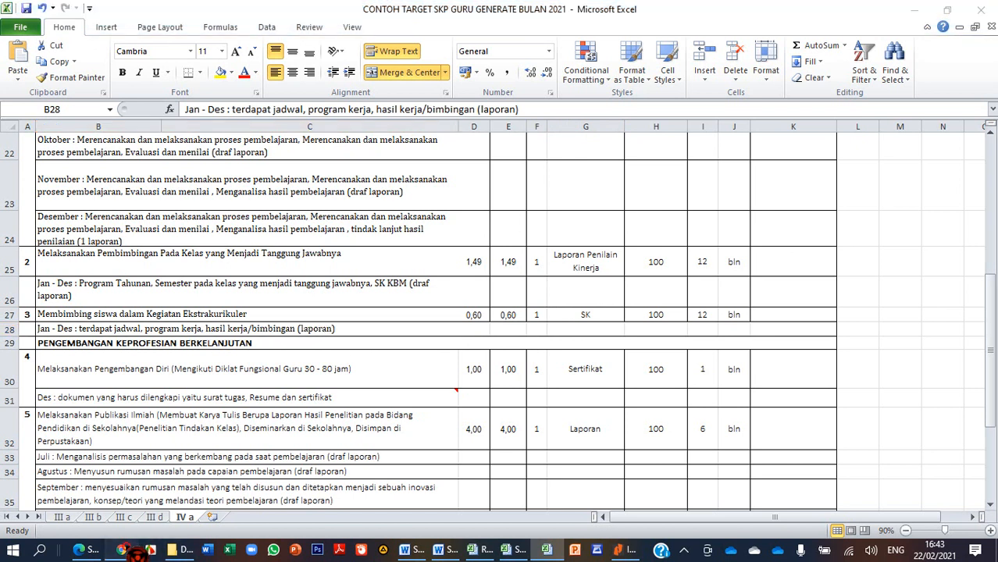
pyautogui.scroll(1, 389, 270)
pyautogui.scroll(3, 388, 271)
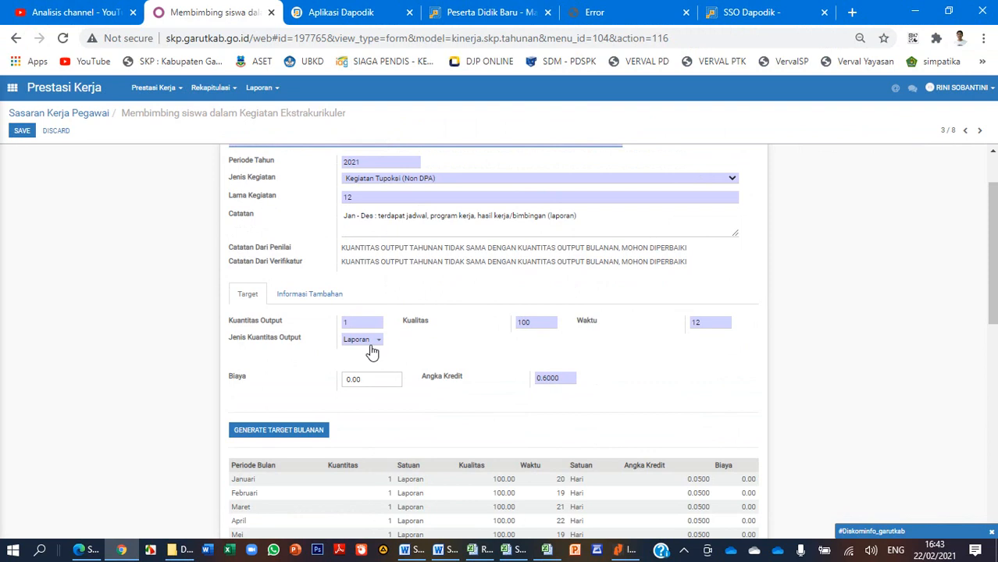
pyautogui.scroll(-3, 468, 363)
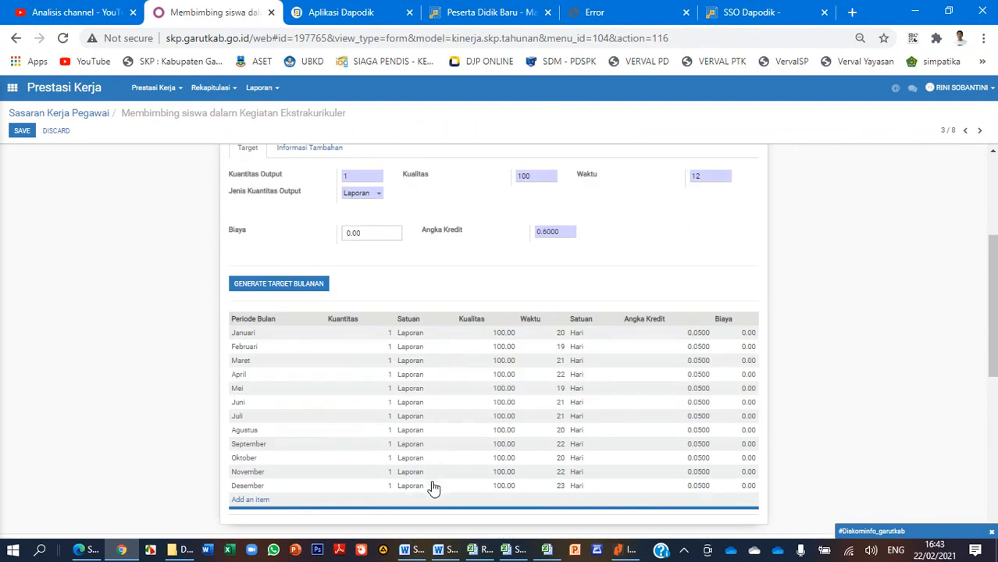
pyautogui.scroll(3, 597, 360)
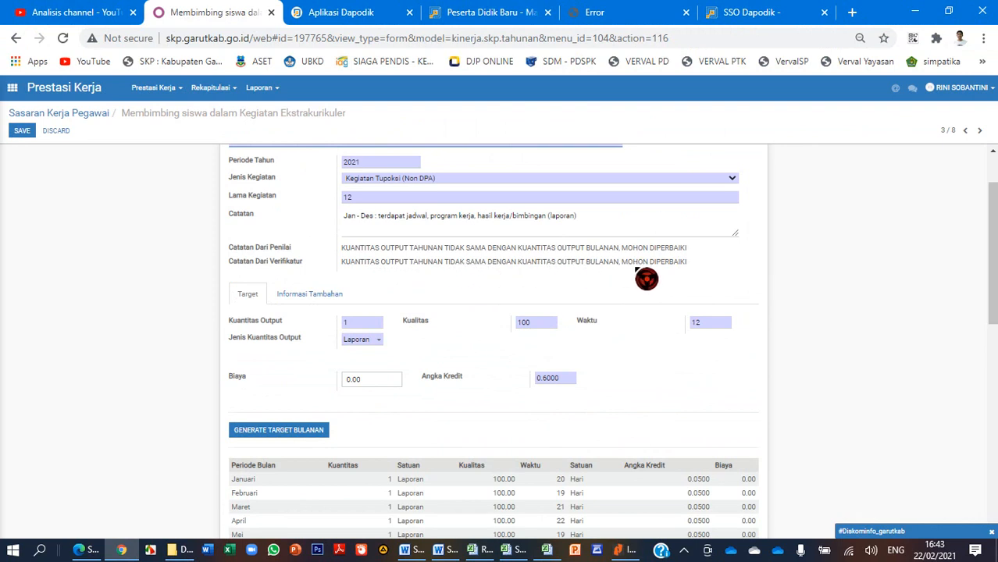
pyautogui.scroll(-1, 565, 282)
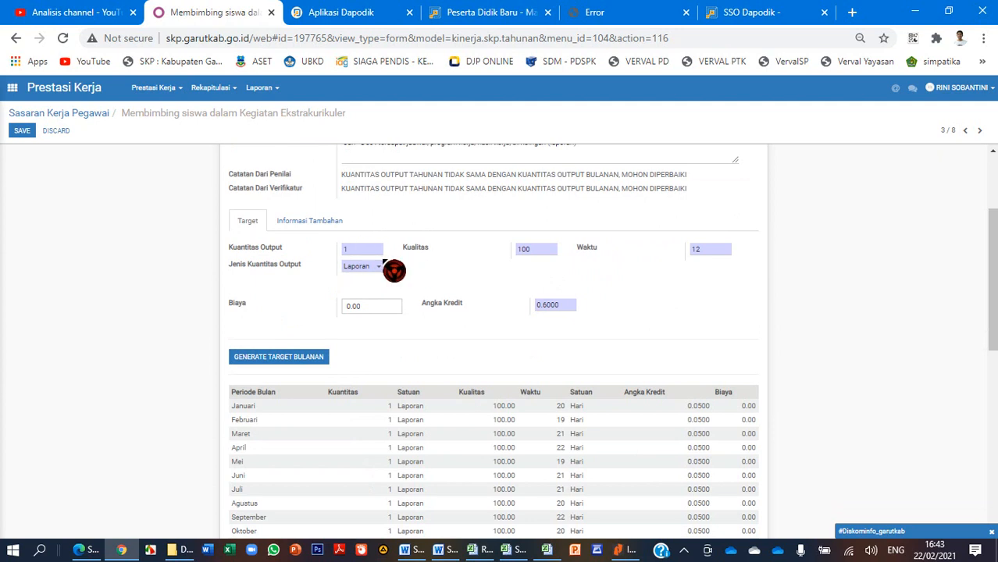
# Recheck activity 3's annual quantity in Excel, and go back to Chrome to review the monthly quantities and reviewer remarks
pyautogui.click(551, 547)
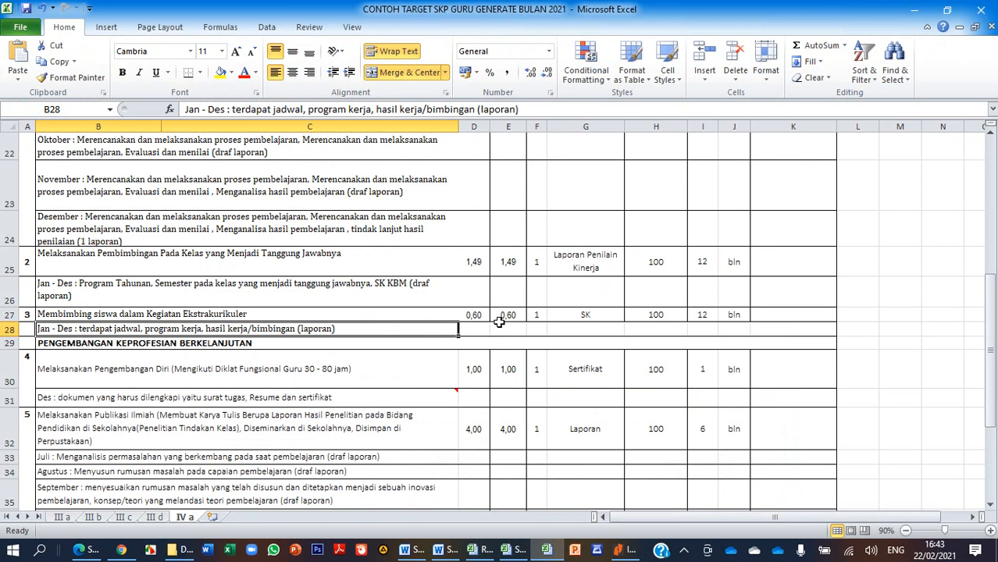
pyautogui.click(541, 315)
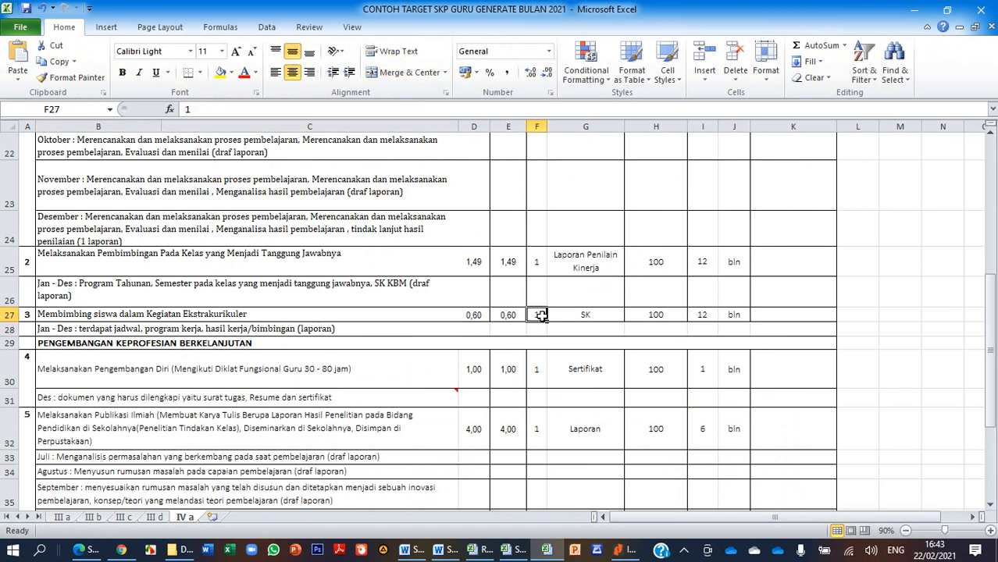
pyautogui.click(121, 550)
pyautogui.scroll(-1, 281, 387)
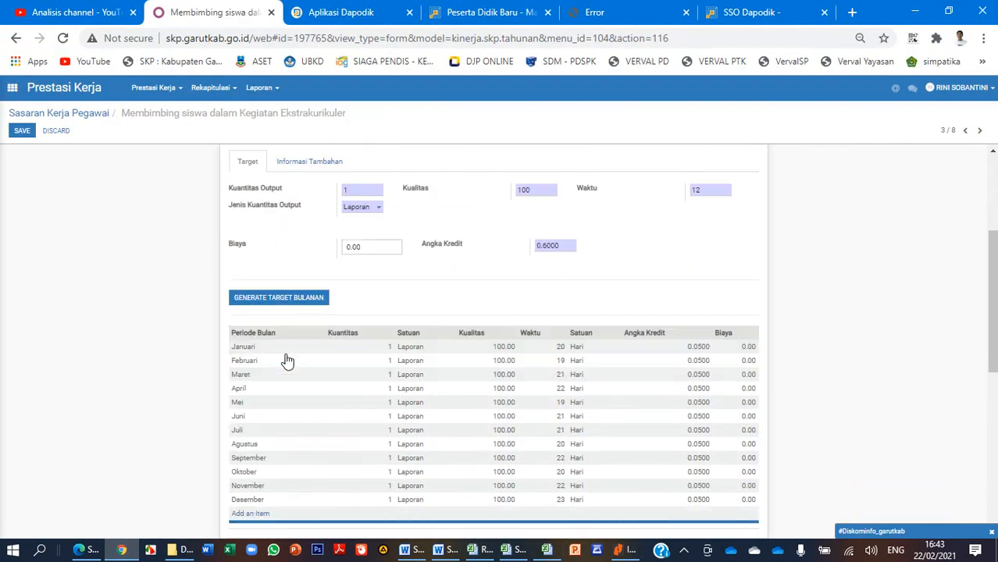
pyautogui.scroll(-1, 287, 361)
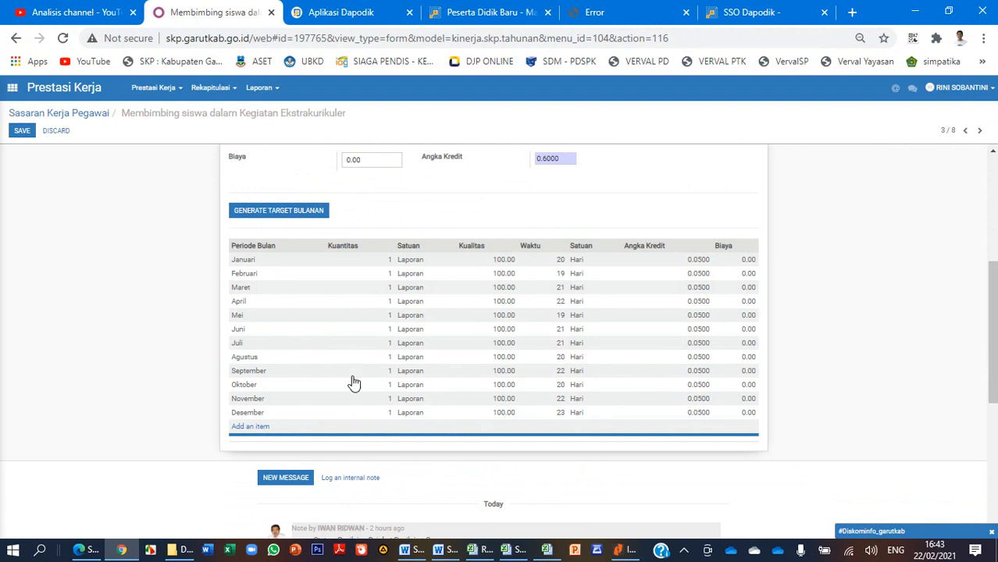
pyautogui.scroll(5, 344, 375)
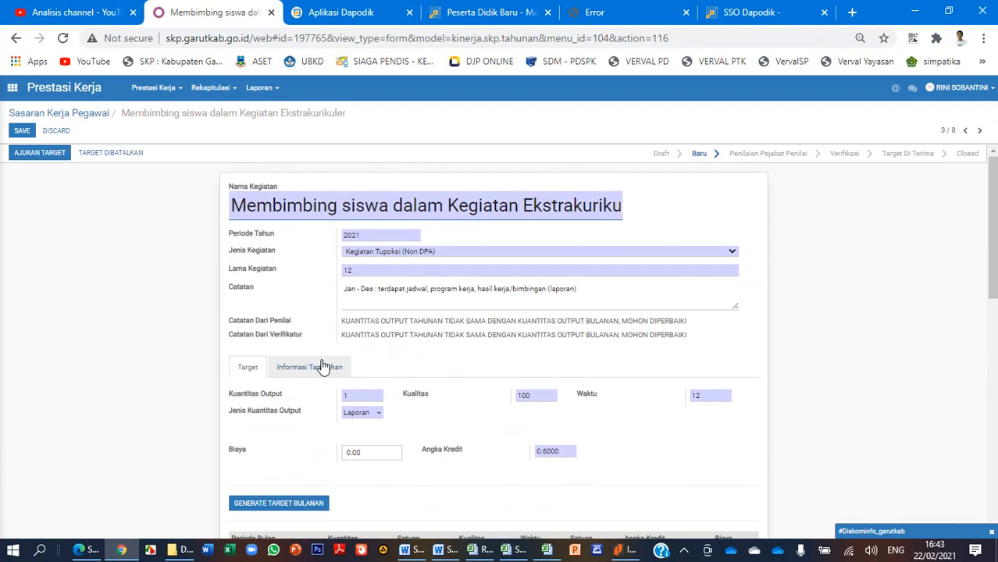
# Submit the extracurricular target for assessment, confirm the submission, and save the record
pyautogui.click(31, 153)
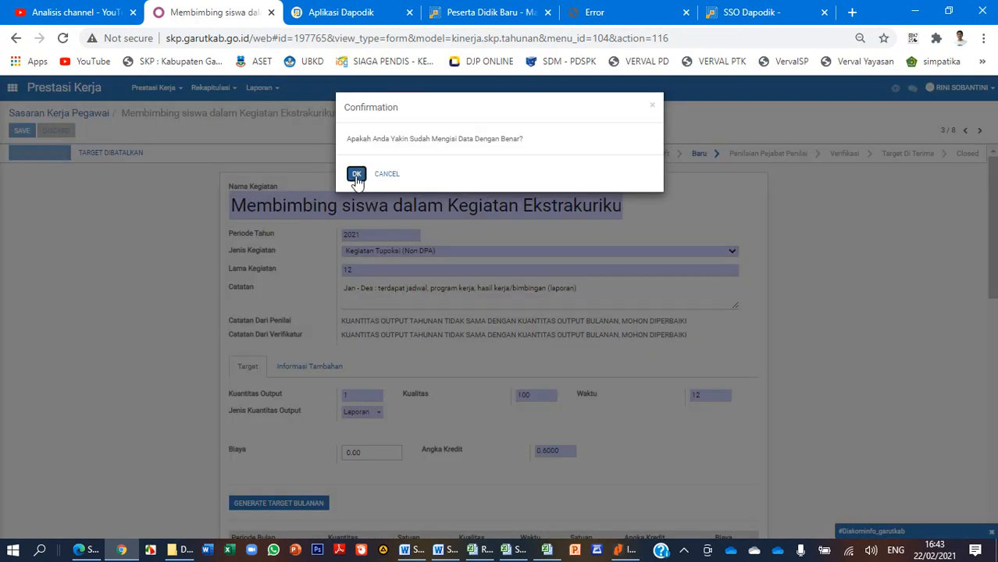
pyautogui.click(356, 175)
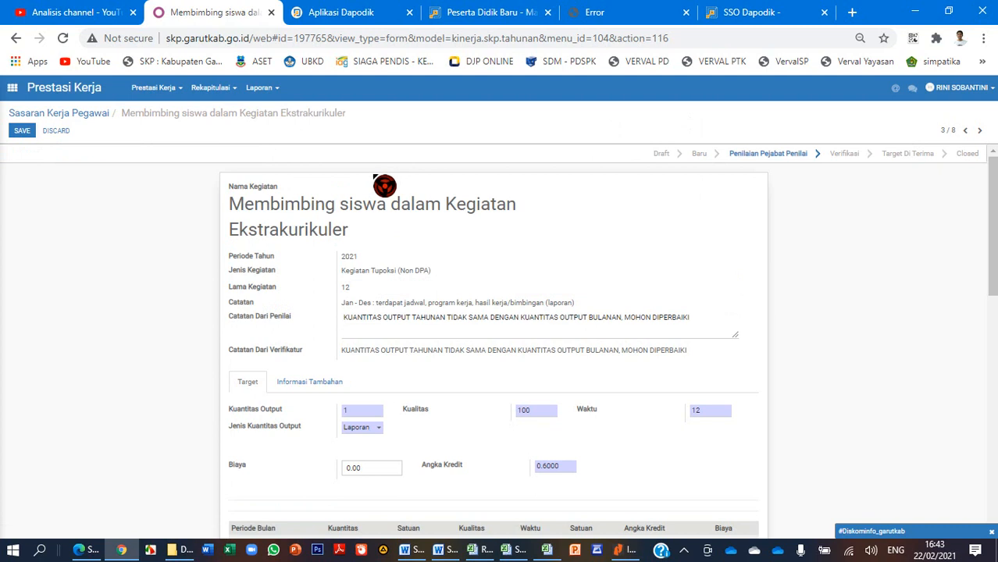
pyautogui.click(17, 134)
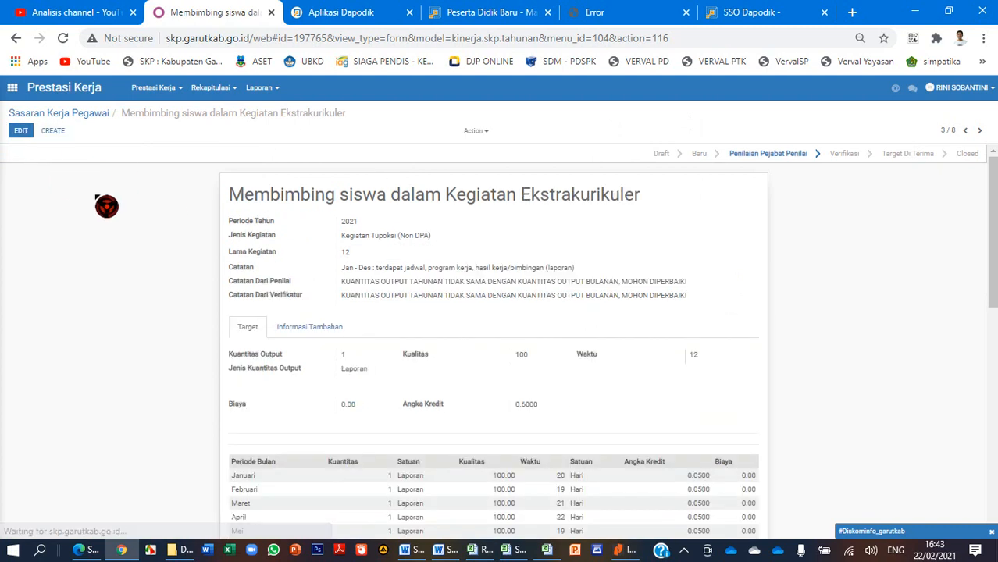
# Open the Melaksanakan Publikasi Ilmiah target from the Sasaran Kerja Pegawai list and review its notes, annual output and monthly rows
pyautogui.click(153, 87)
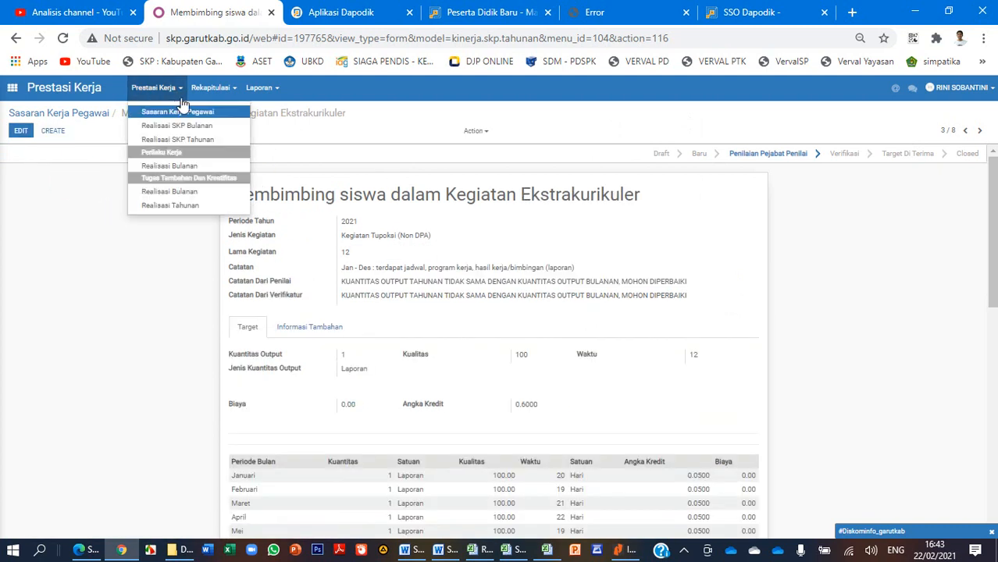
pyautogui.click(178, 107)
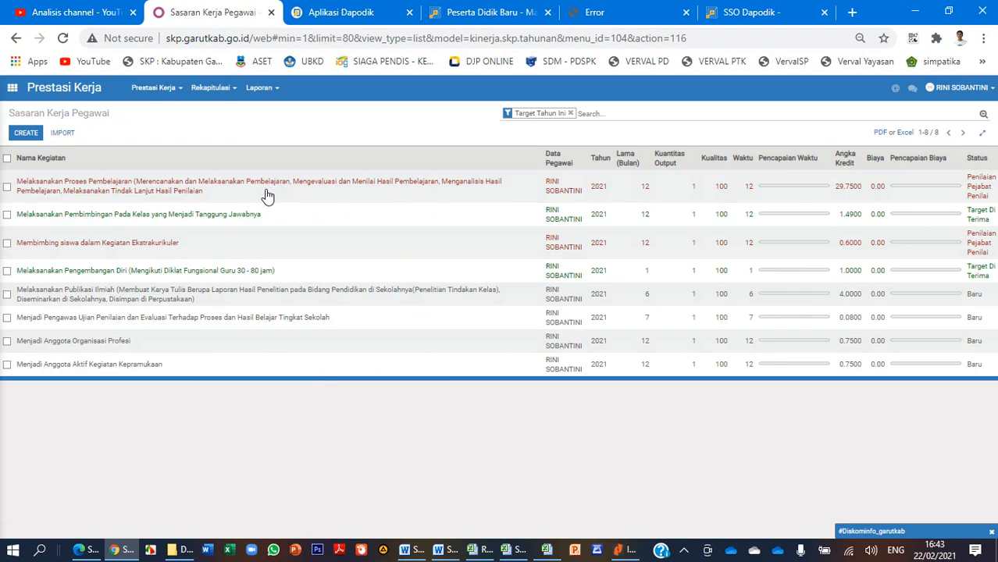
pyautogui.click(139, 303)
pyautogui.scroll(-5, 202, 294)
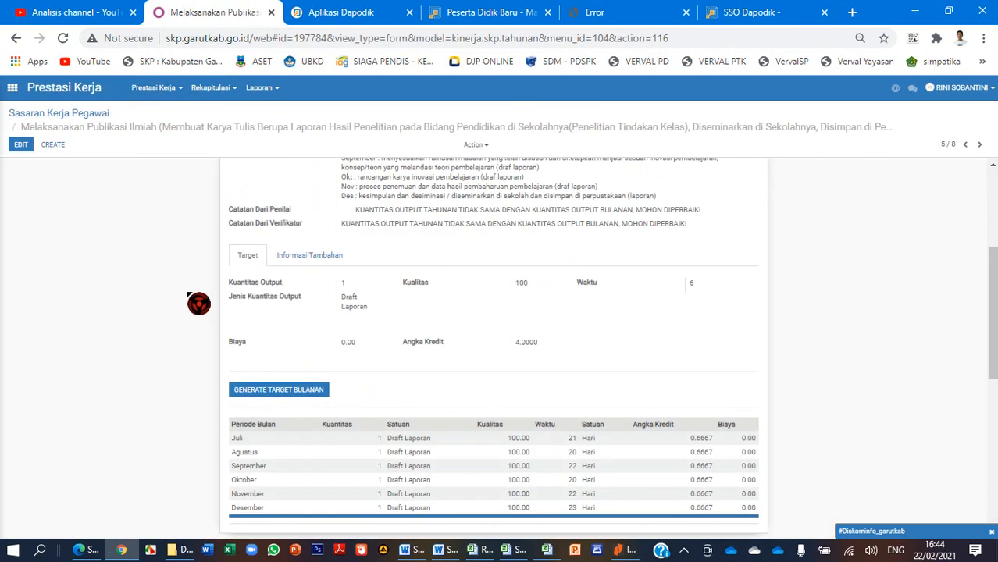
pyautogui.scroll(3, 206, 298)
pyautogui.scroll(-2, 208, 300)
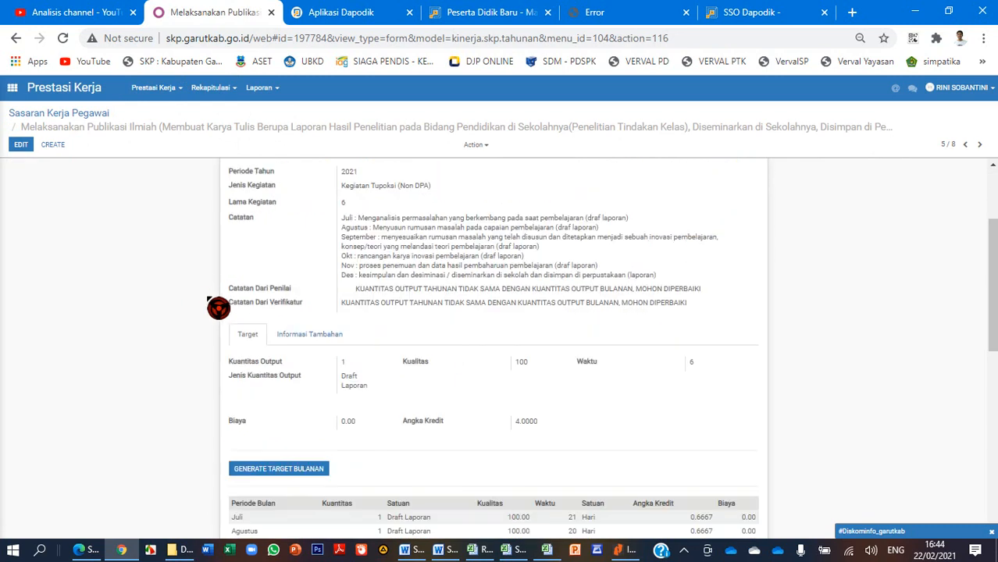
pyautogui.scroll(2, 217, 305)
# Start editing the Publikasi Ilmiah target and check its Lama Kegiatan, Kuantitas Output and Jenis Kuantitas Output
pyautogui.click(20, 145)
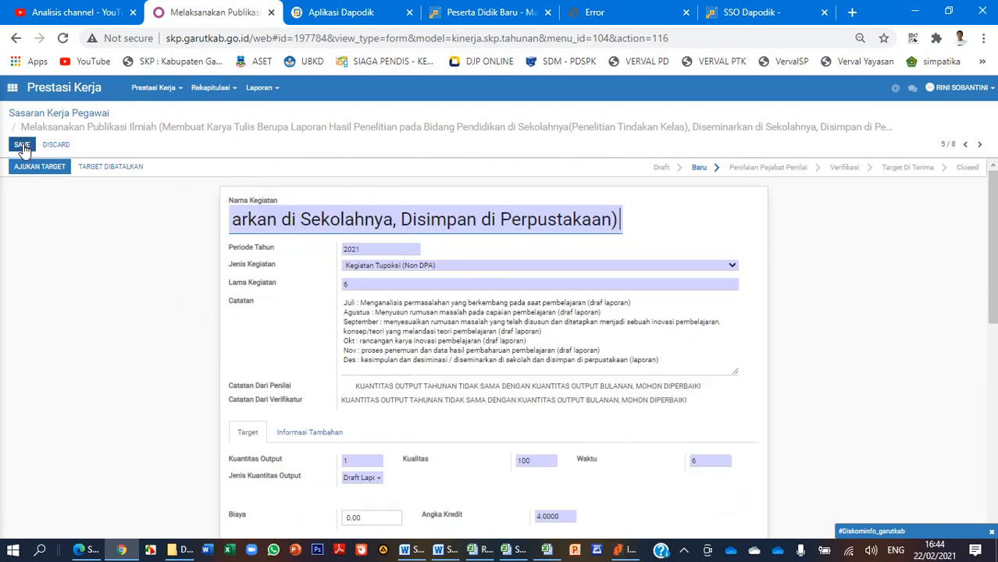
pyautogui.click(367, 284)
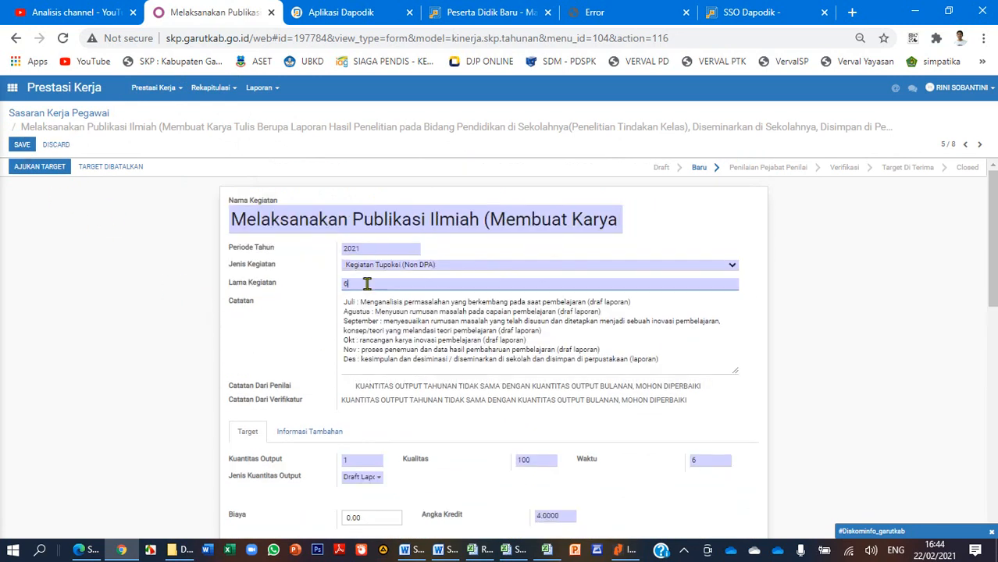
pyautogui.scroll(-1, 416, 307)
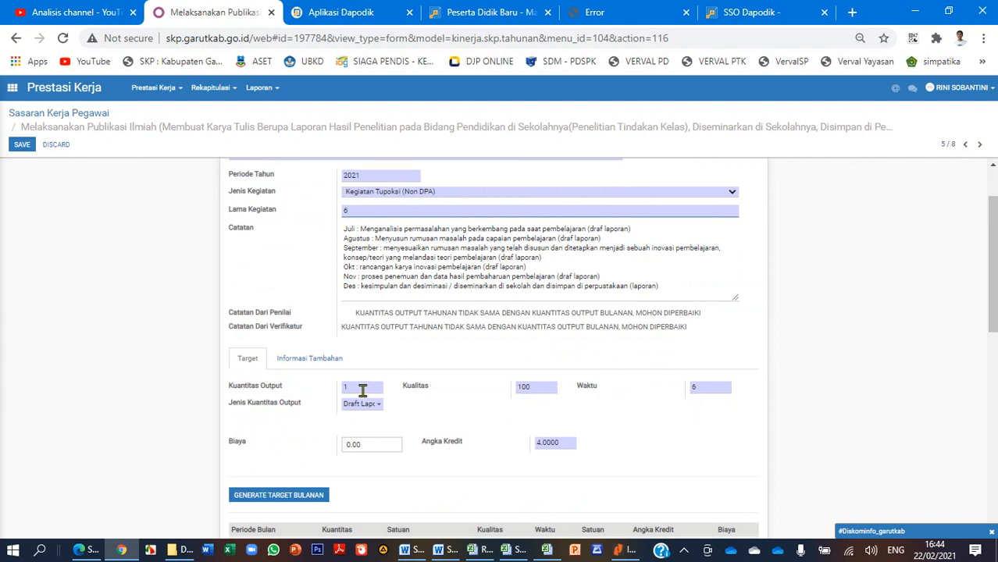
pyautogui.scroll(-1, 414, 402)
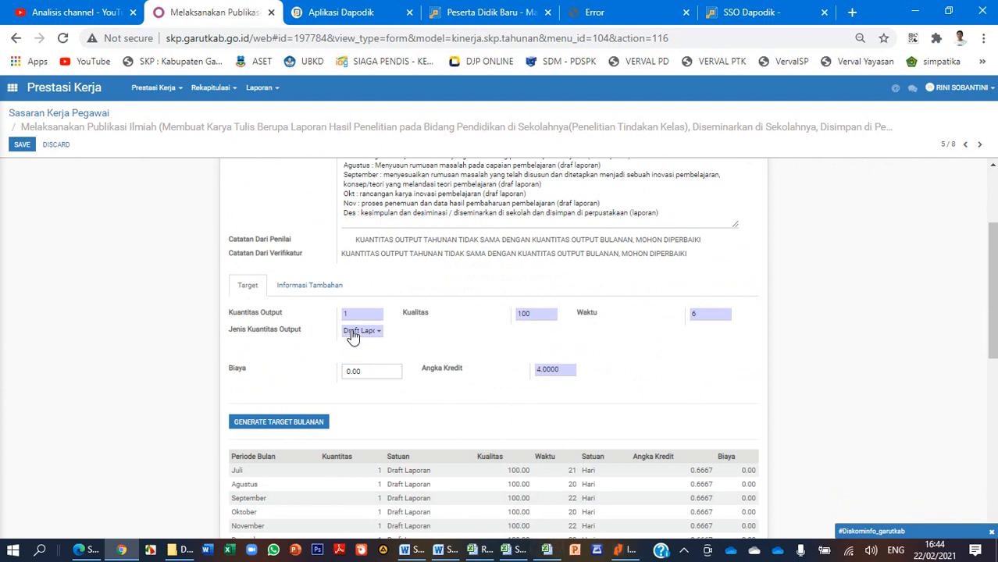
# Switch to Excel and examine activity 5's annual quantity, output type and July to December notes on the IV a sheet
pyautogui.click(548, 551)
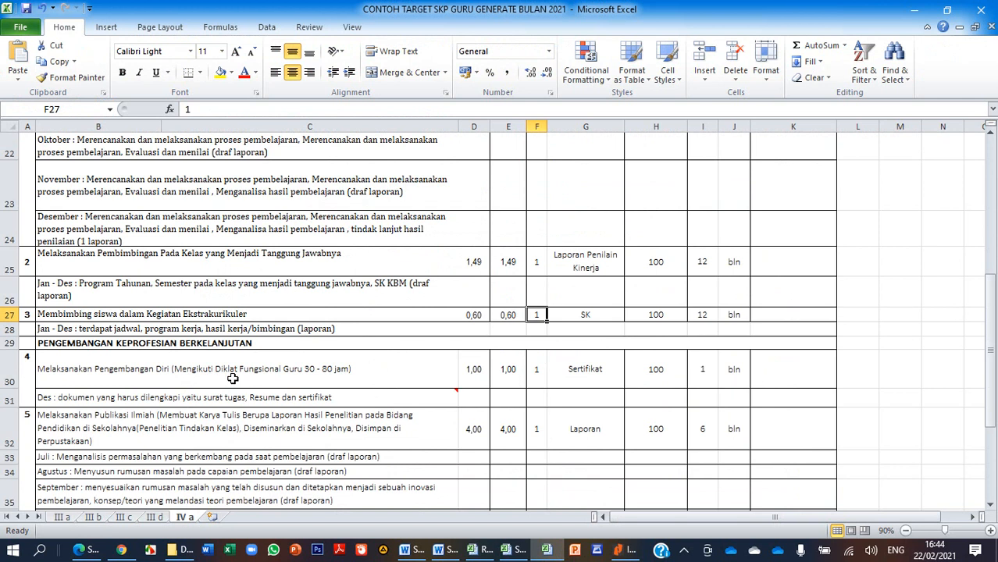
pyautogui.scroll(-1, 314, 347)
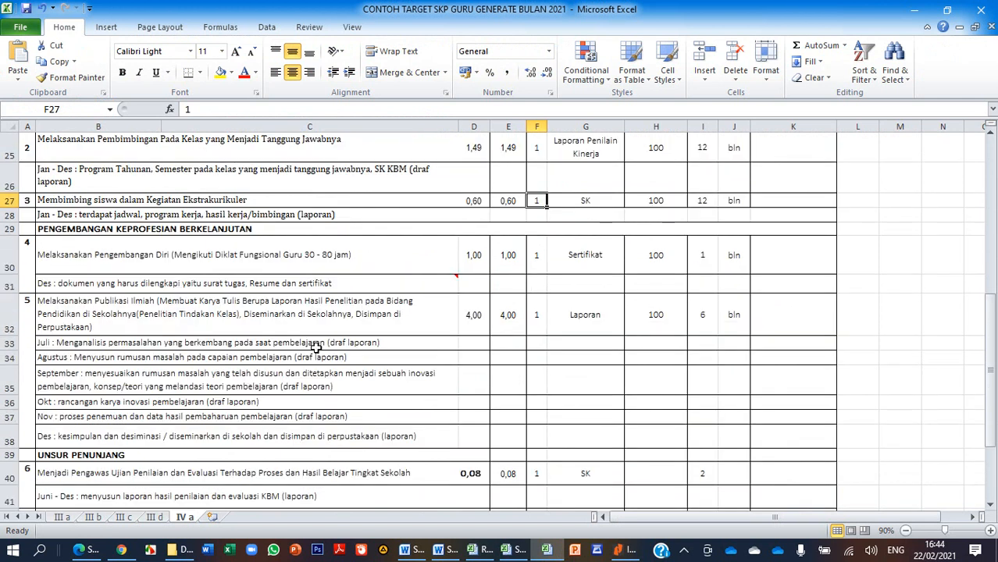
pyautogui.scroll(-1, 316, 348)
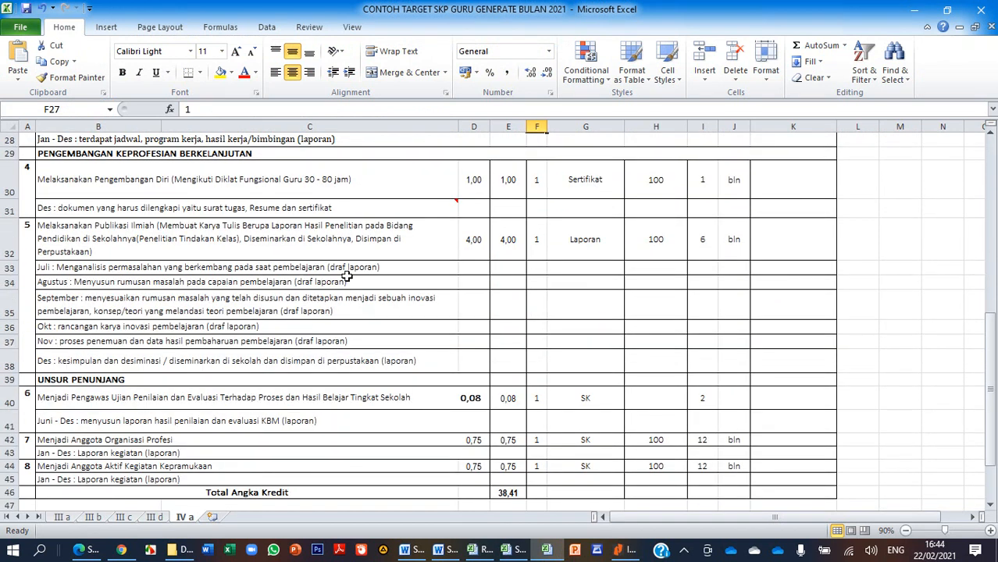
pyautogui.click(539, 246)
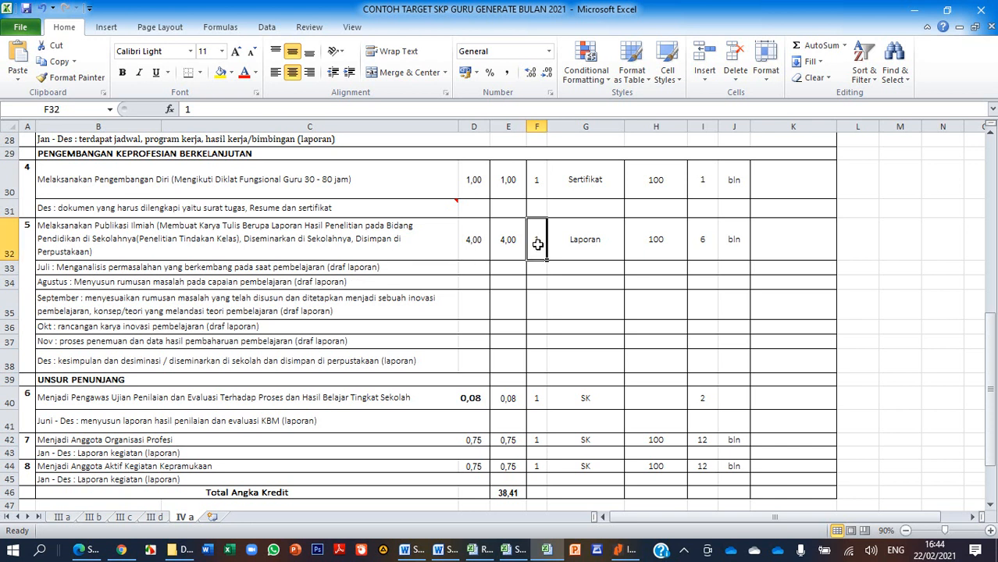
pyautogui.click(582, 241)
pyautogui.click(541, 242)
pyautogui.click(563, 245)
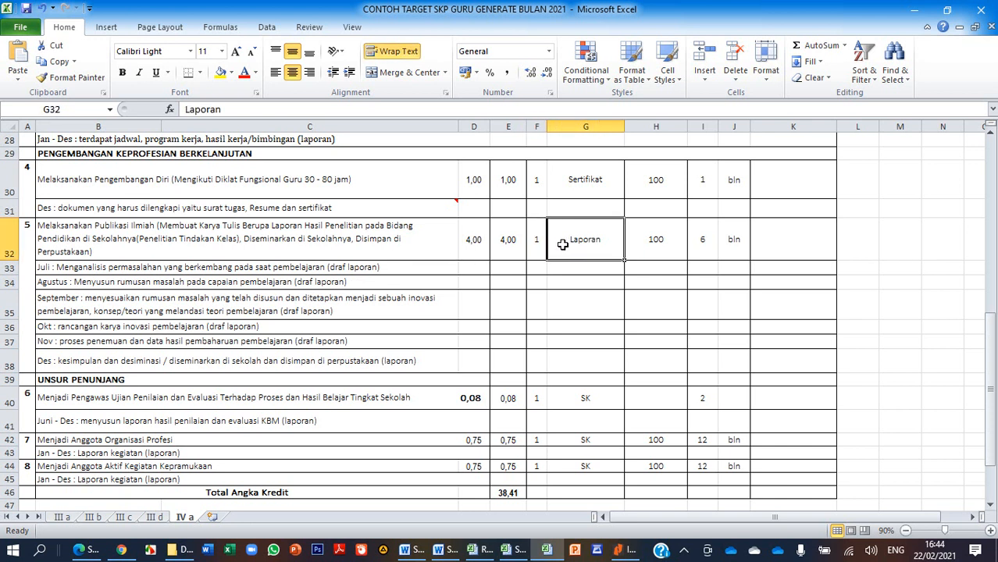
pyautogui.click(531, 241)
pyautogui.click(574, 239)
pyautogui.click(541, 241)
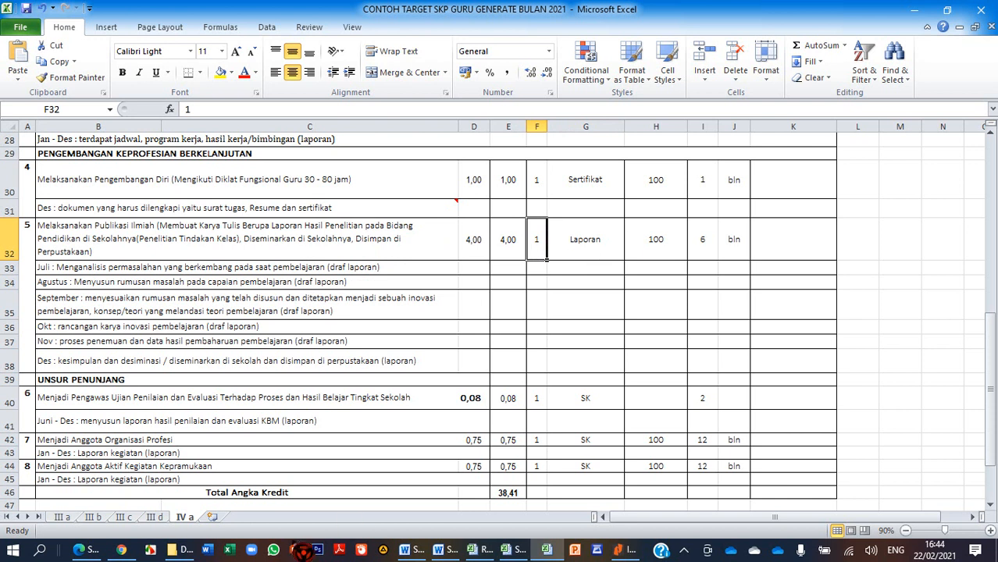
pyautogui.click(575, 245)
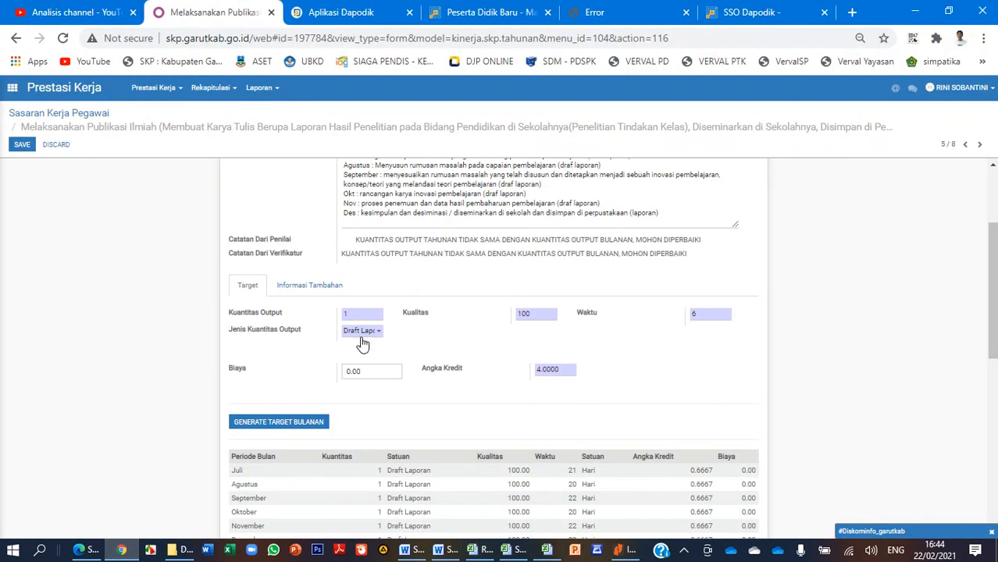
# In Chrome, set the Publikasi Ilmiah target's Jenis Kuantitas Output to Laporan
pyautogui.click(363, 336)
pyautogui.tripleClick(364, 332)
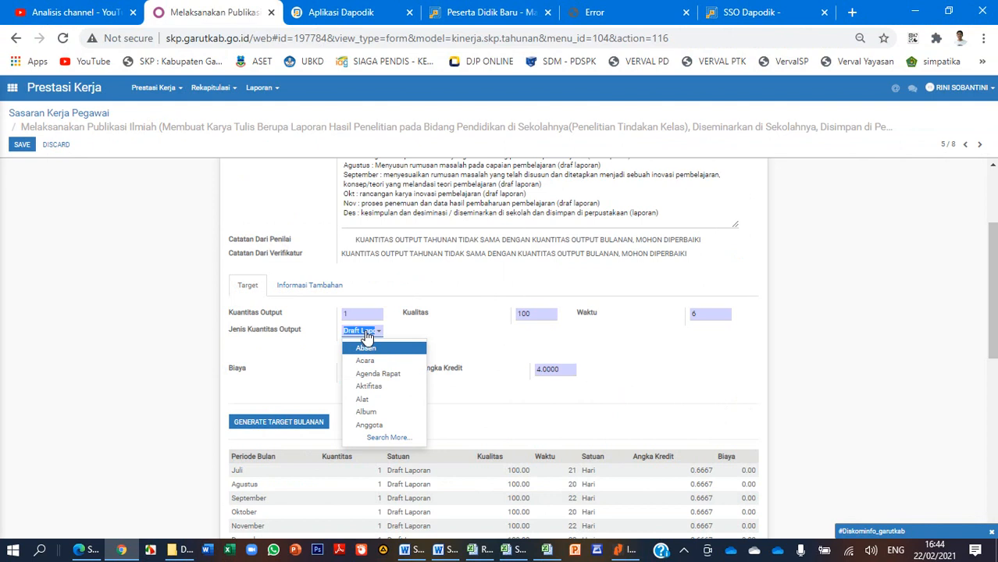
pyautogui.write('laporan')
pyautogui.click(372, 348)
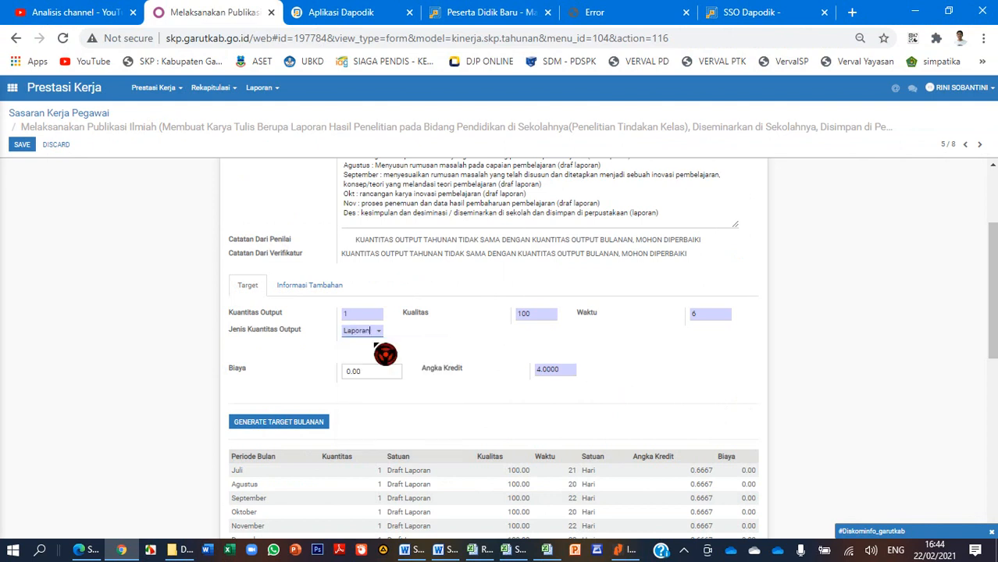
# Change the Satuan of the Desember row in the monthly targets to Laporan
pyautogui.scroll(-1, 512, 367)
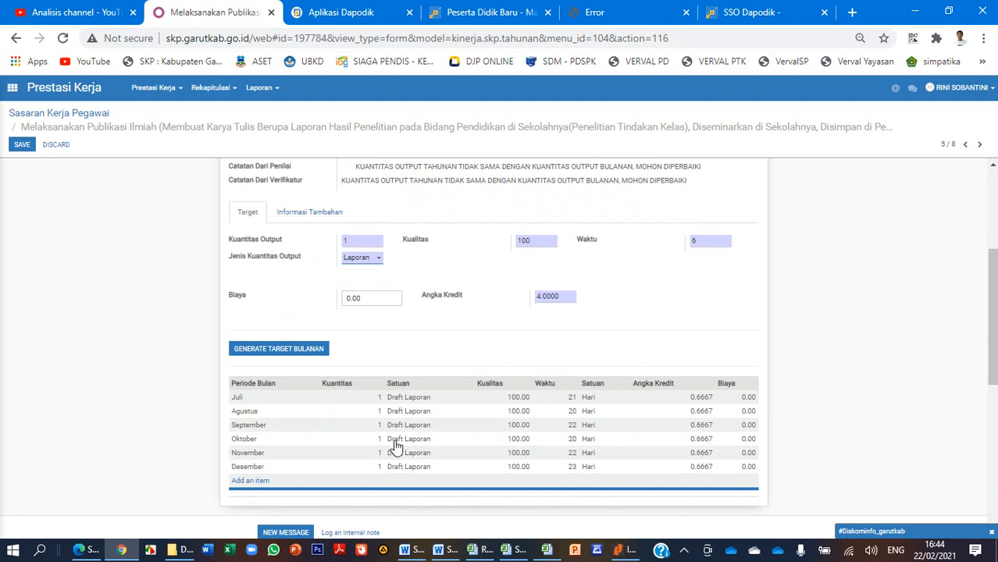
pyautogui.click(433, 354)
pyautogui.click(417, 468)
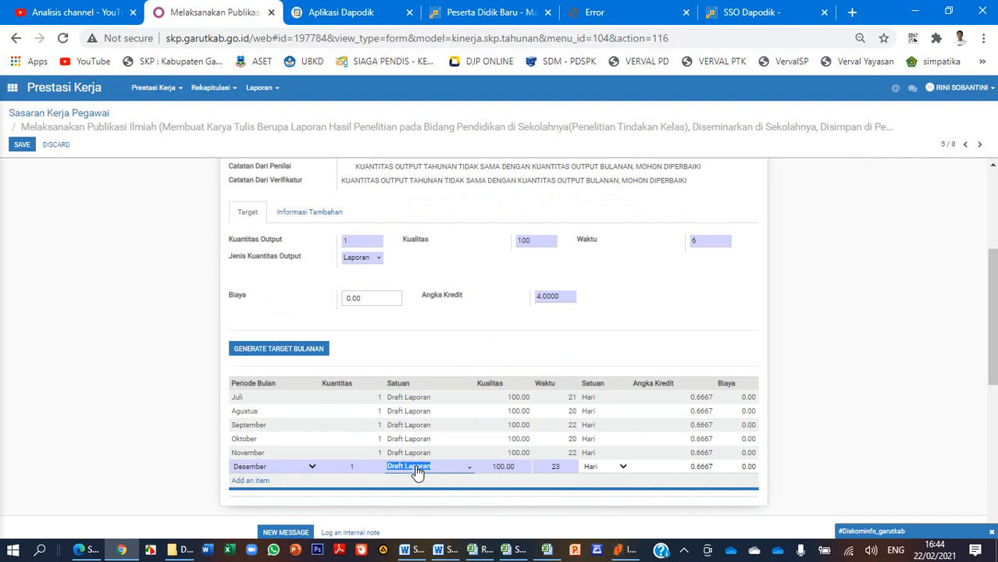
pyautogui.write('lapo')
pyautogui.click(466, 361)
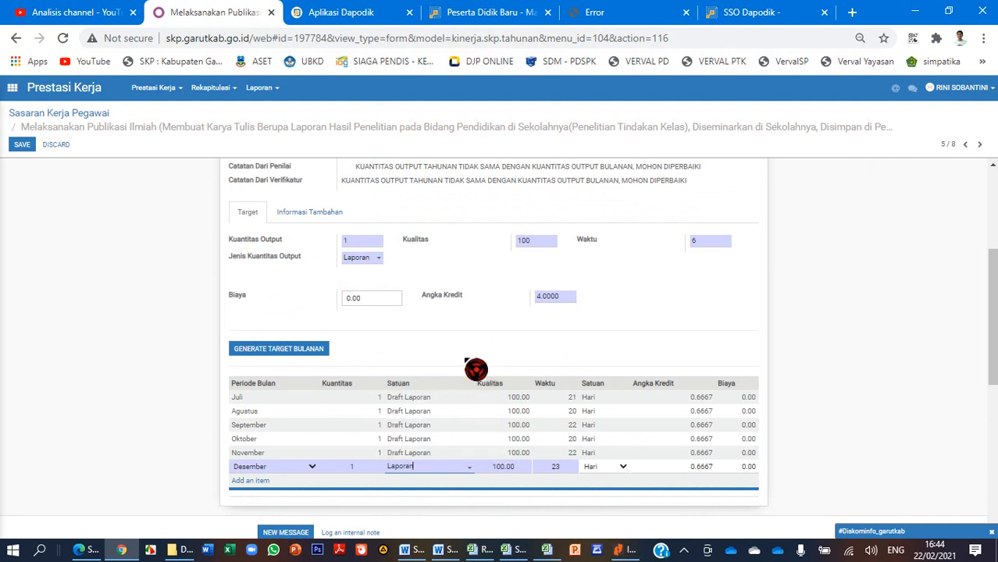
pyautogui.click(572, 336)
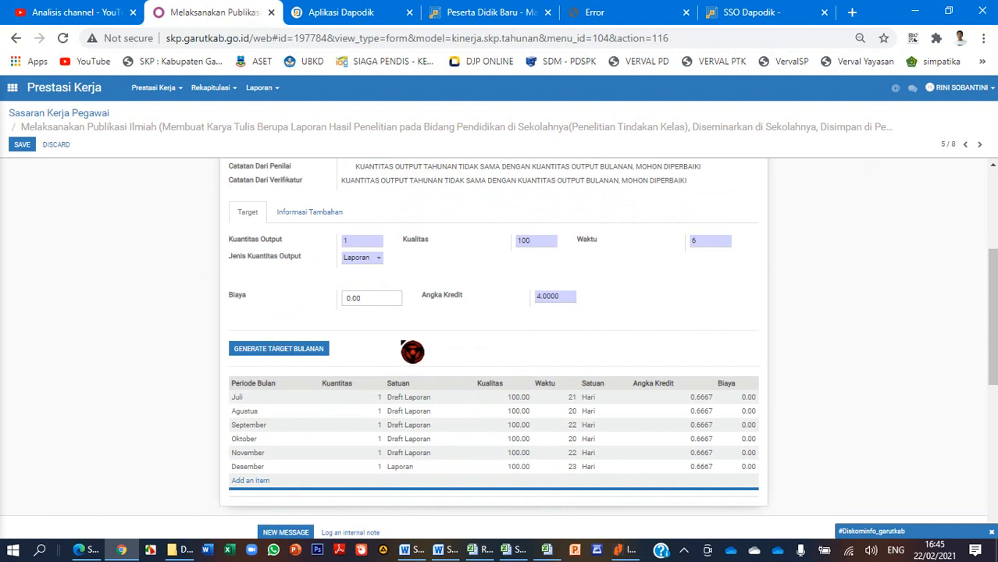
# Compare the monthly units with activity 5's July to December notes in Excel, and go back to Chrome
pyautogui.scroll(1, 412, 351)
pyautogui.scroll(-1, 413, 351)
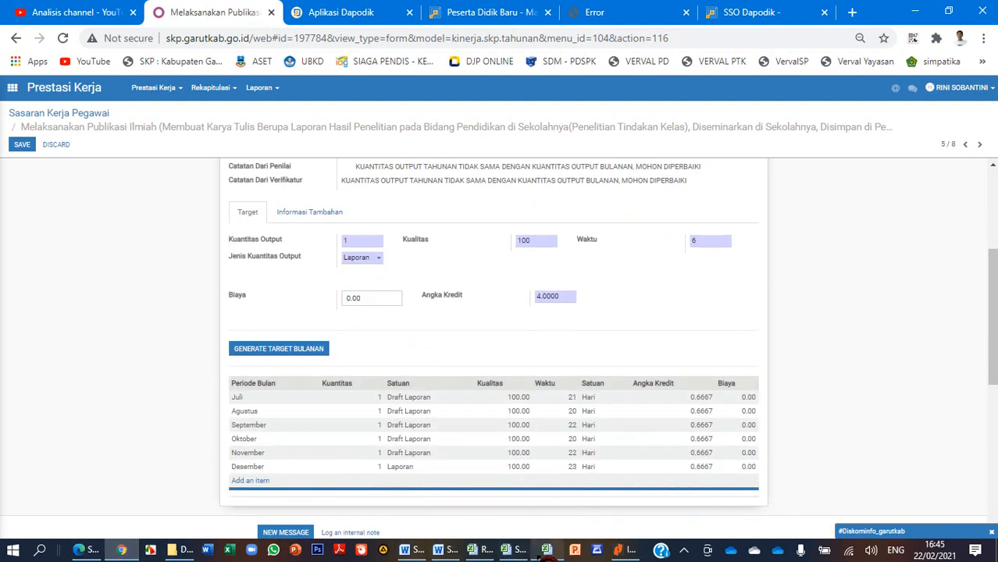
pyautogui.click(547, 550)
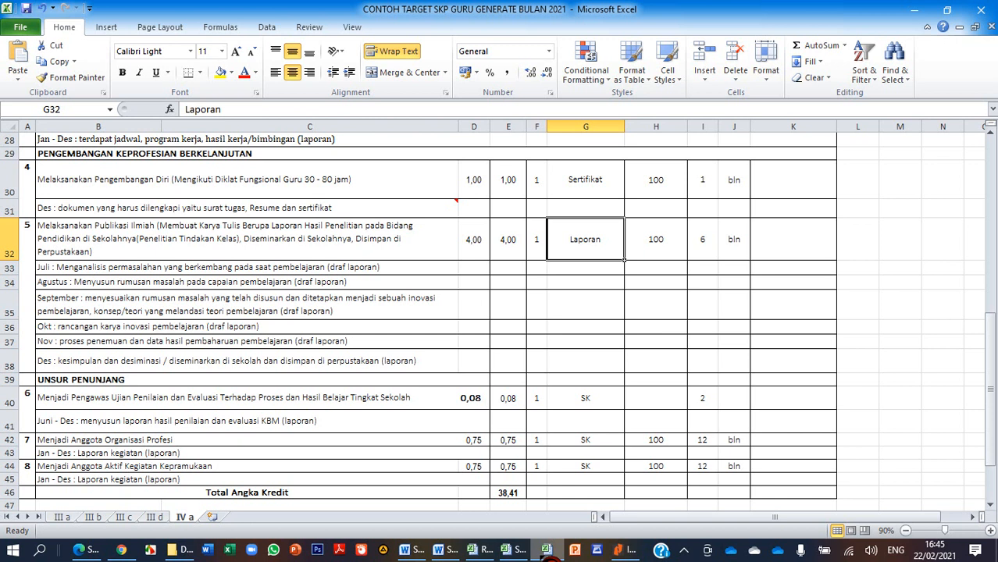
pyautogui.click(152, 269)
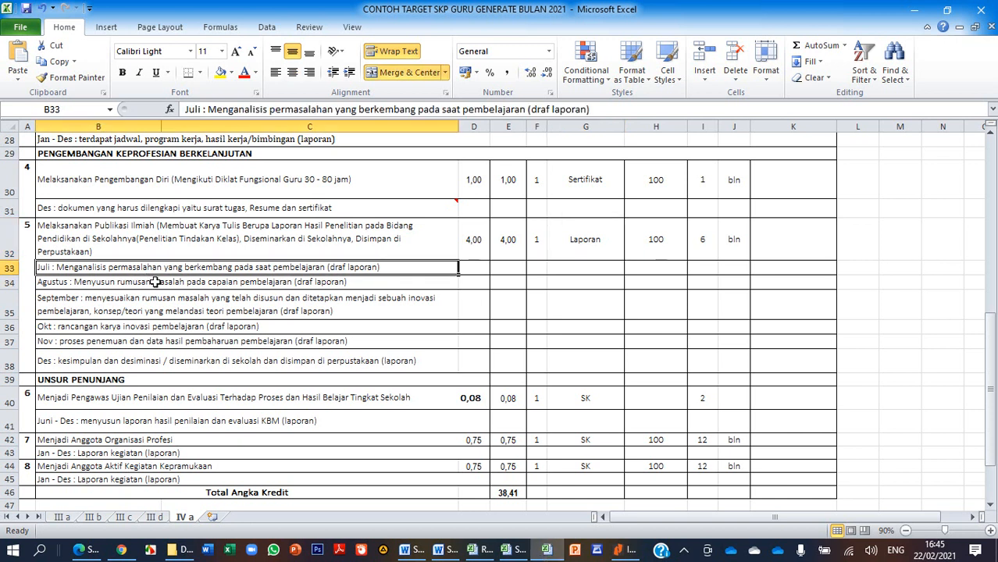
pyautogui.click(98, 337)
pyautogui.click(254, 363)
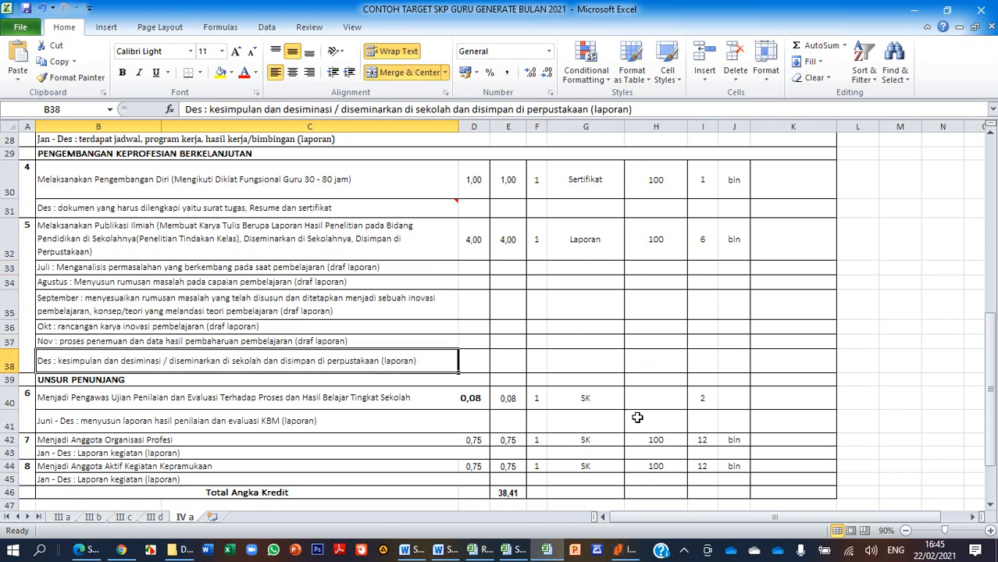
pyautogui.click(122, 550)
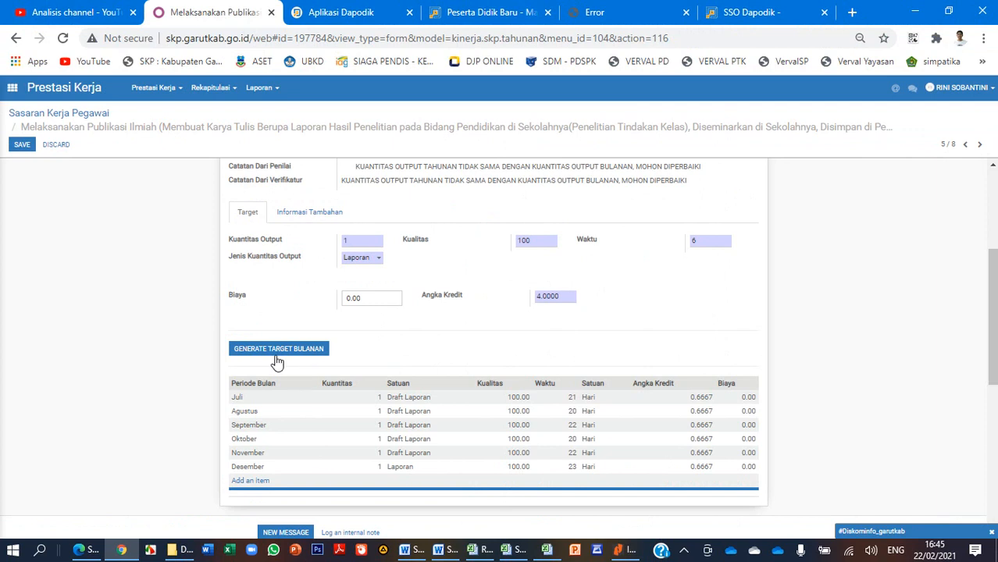
# Submit the Publikasi Ilmiah target for assessment, confirm the submission, save the record and review it
pyautogui.click(276, 361)
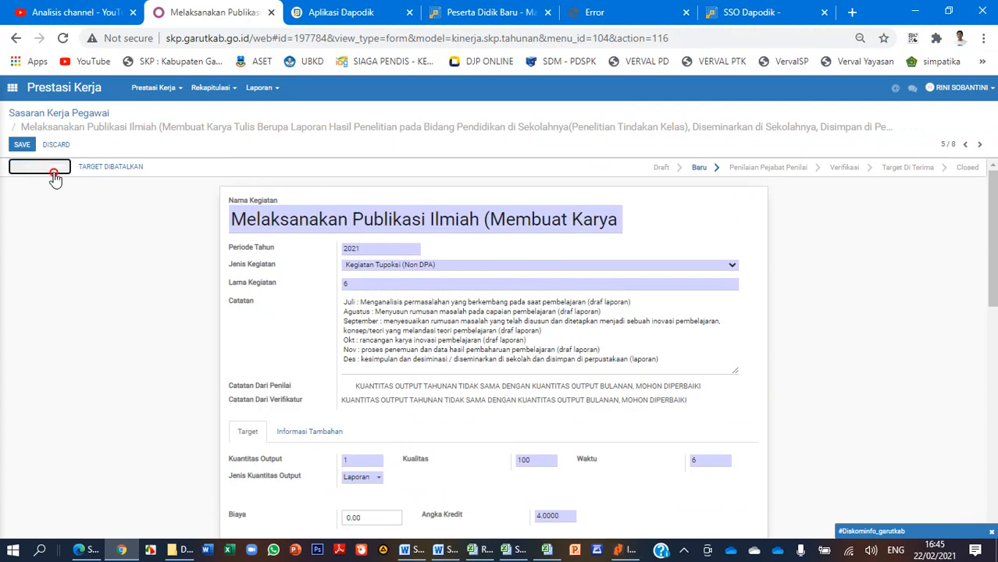
pyautogui.click(54, 175)
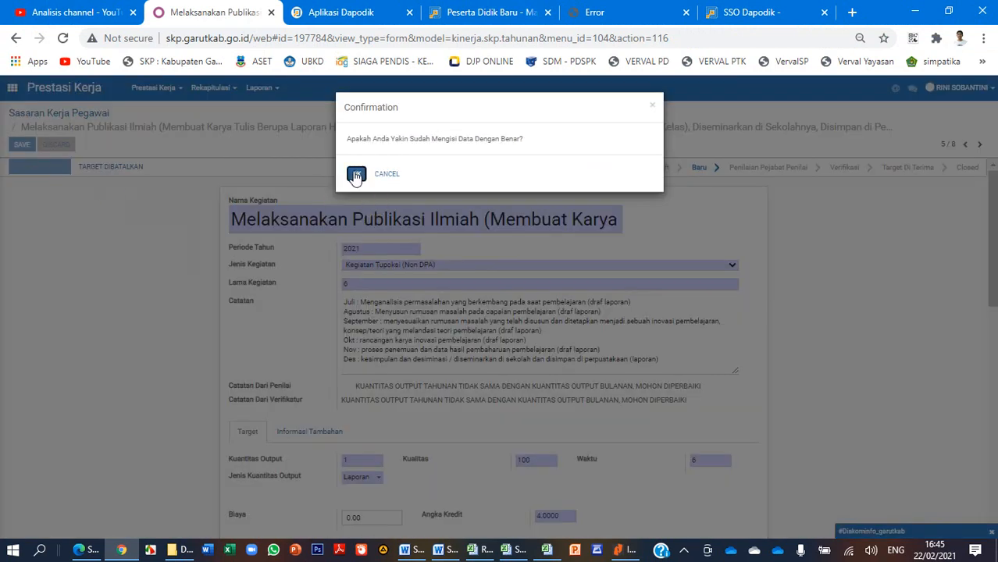
pyautogui.click(355, 175)
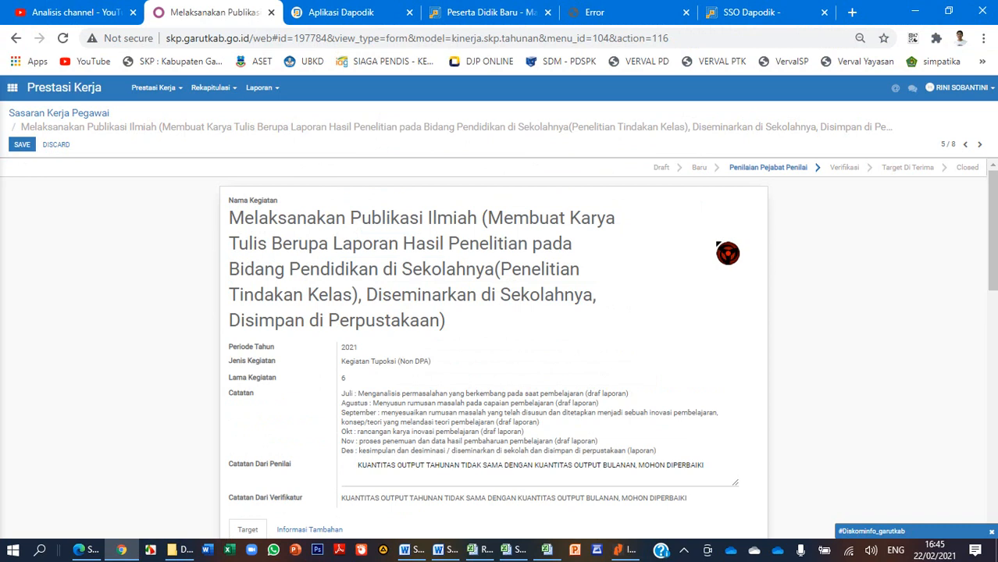
pyautogui.click(19, 148)
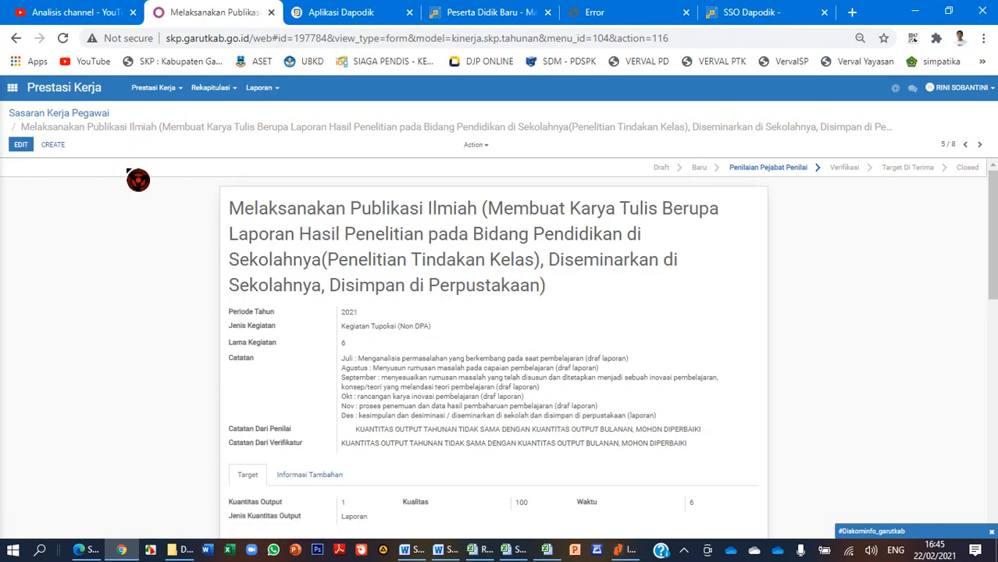
pyautogui.scroll(-3, 178, 216)
pyautogui.scroll(3, 182, 216)
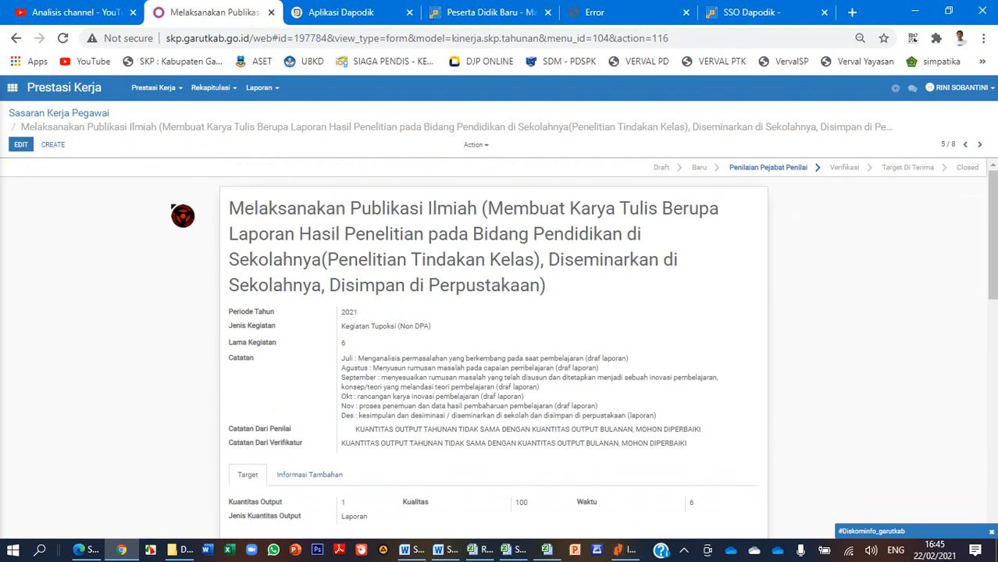
# Return to the Sasaran Kerja Pegawai list and open the Menjadi Pengawas Ujian Penilaian dan Evaluasi target
pyautogui.click(159, 92)
pyautogui.click(172, 117)
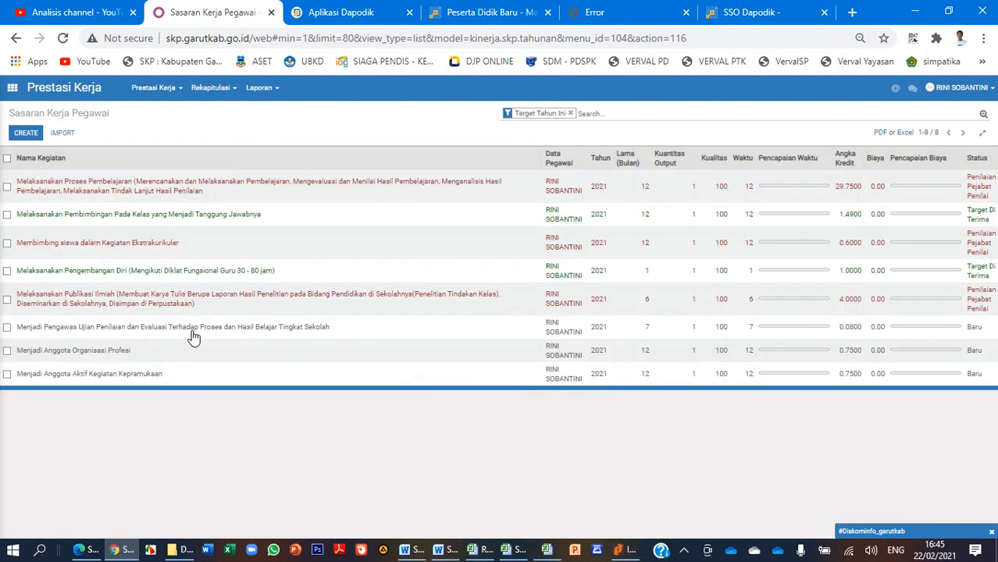
pyautogui.click(280, 332)
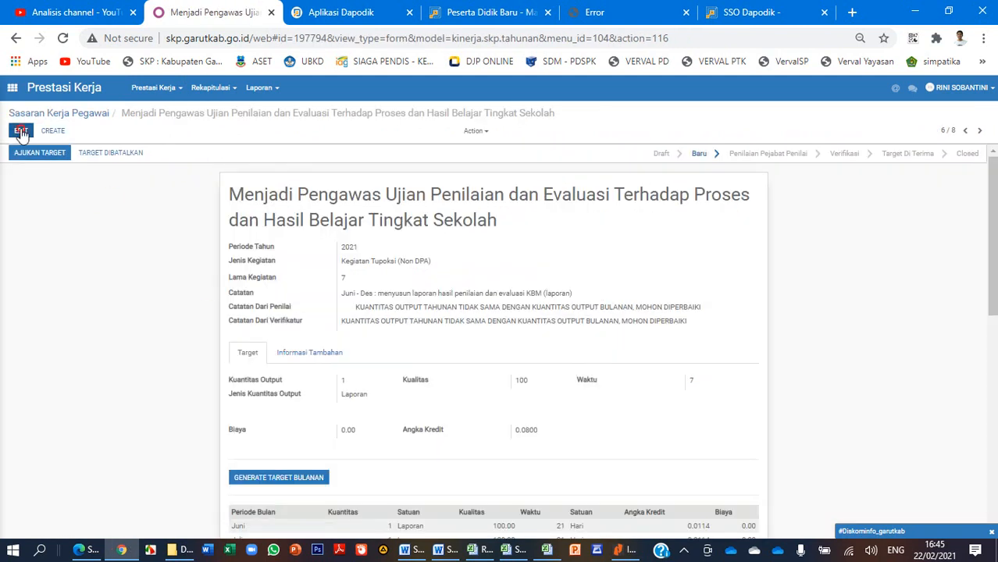
# Edit the exam supervisor target and set its Lama Kegiatan to 2
pyautogui.click(21, 133)
pyautogui.scroll(-2, 494, 286)
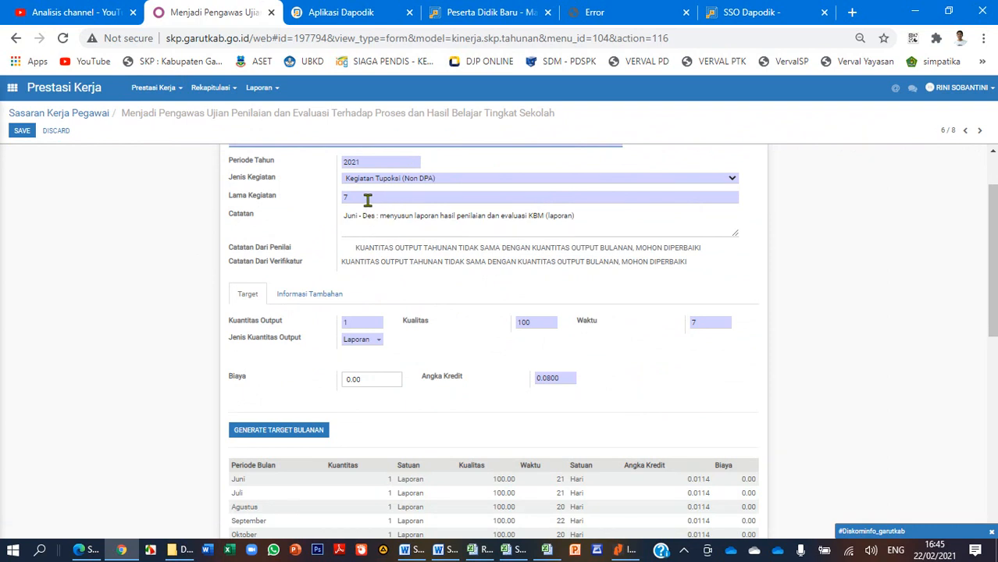
pyautogui.moveTo(367, 201); pyautogui.dragTo(336, 196)
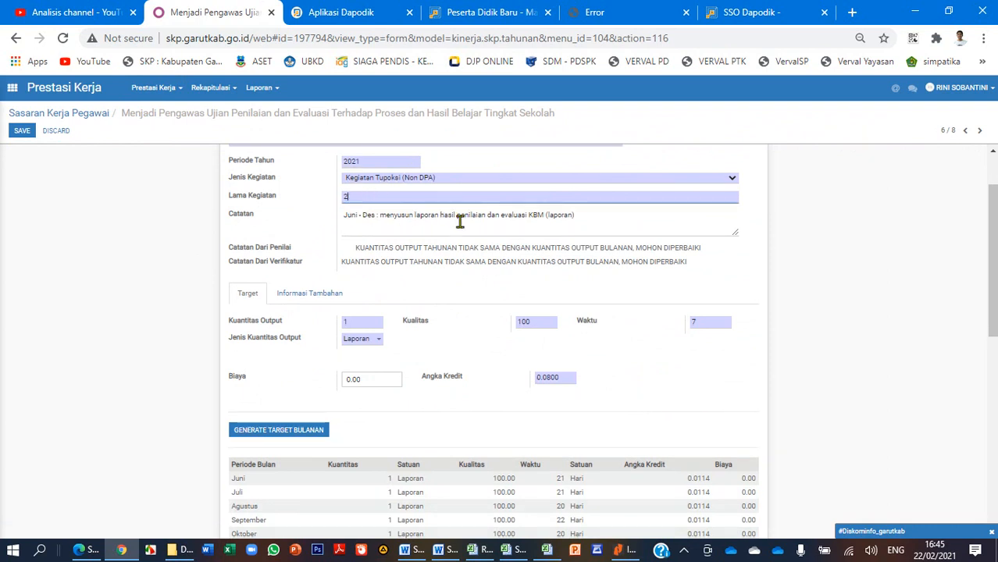
# Set both Lama Kegiatan and Waktu of the exam supervisor target to 2
pyautogui.write('2')
pyautogui.moveTo(706, 324); pyautogui.dragTo(683, 333)
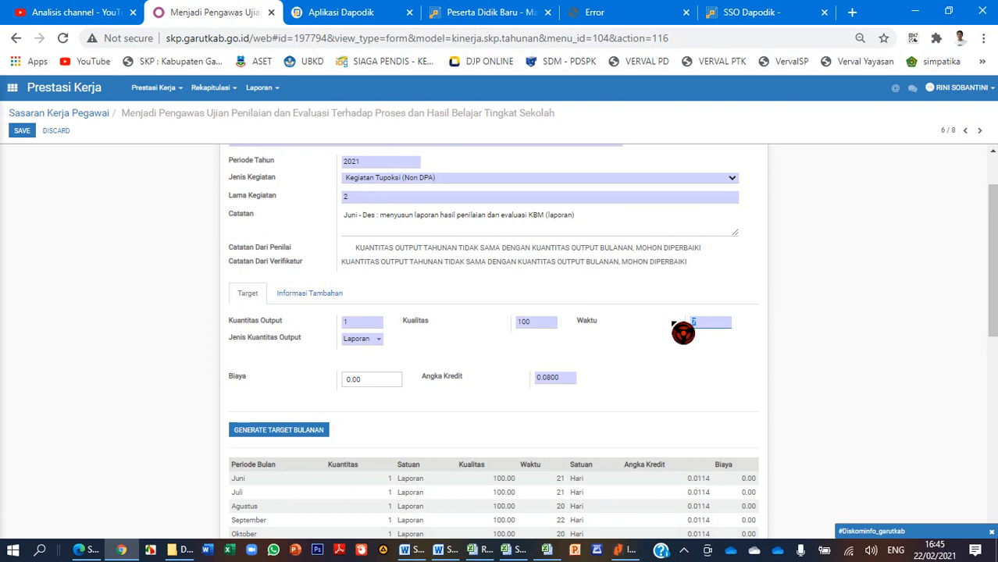
pyautogui.write('2')
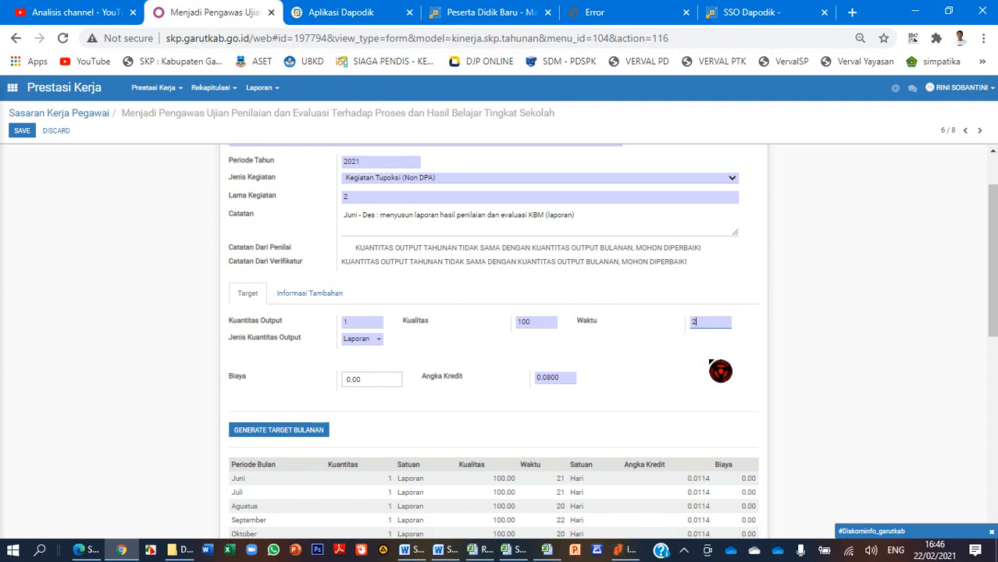
pyautogui.scroll(-1, 720, 371)
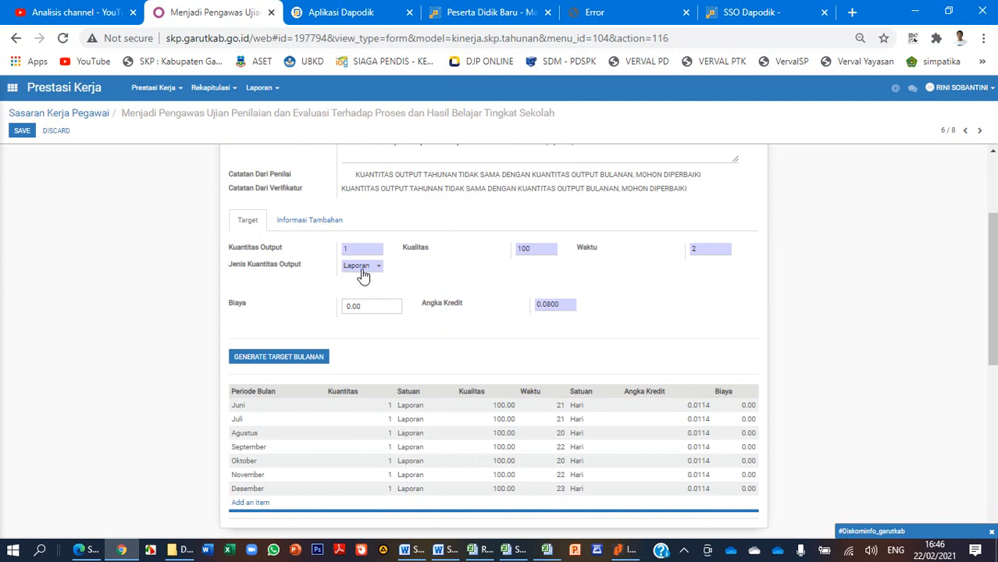
# Check the quantity and duration of activity 6 in the Excel example, and go back to Chrome
pyautogui.click(546, 549)
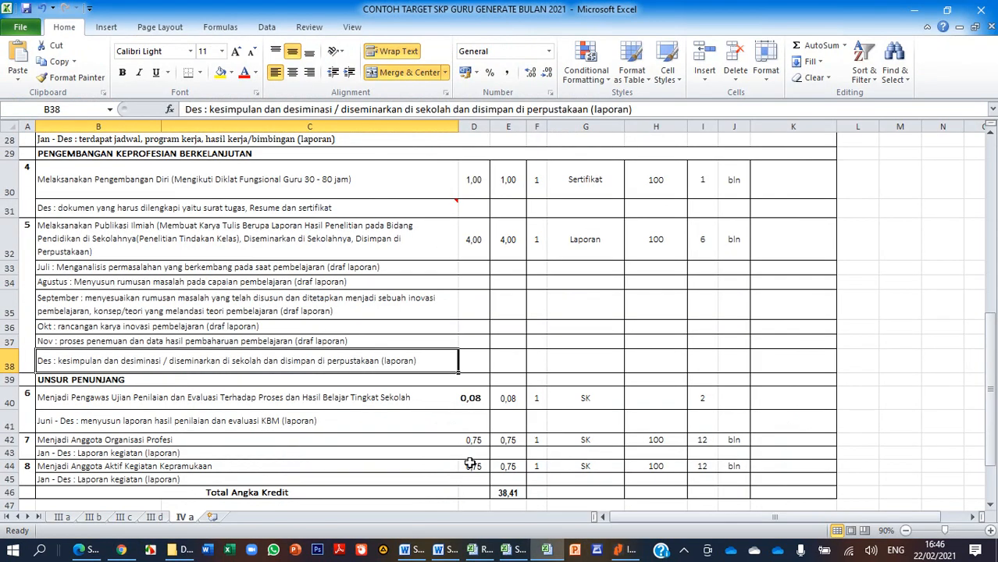
pyautogui.scroll(-3, 407, 396)
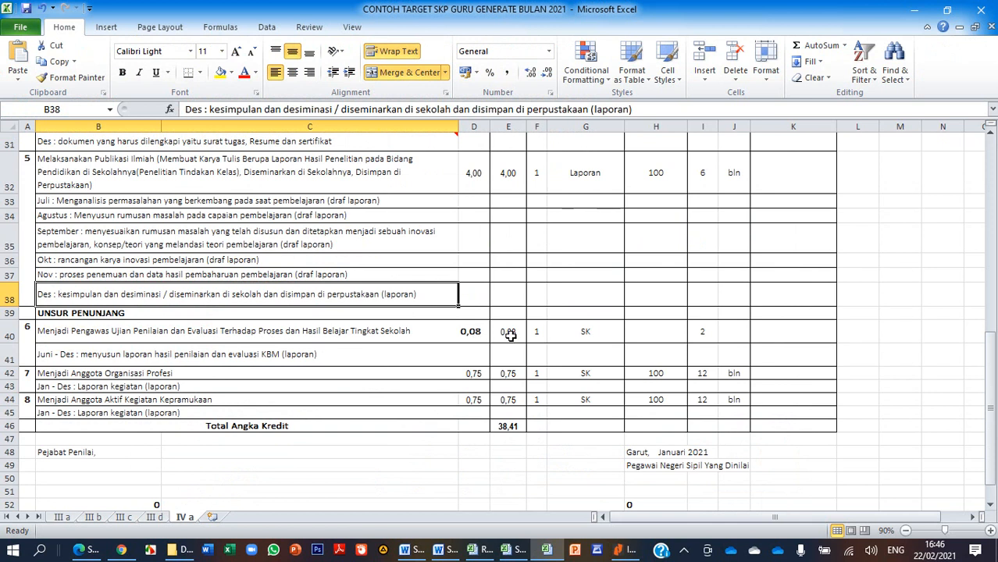
pyautogui.click(700, 334)
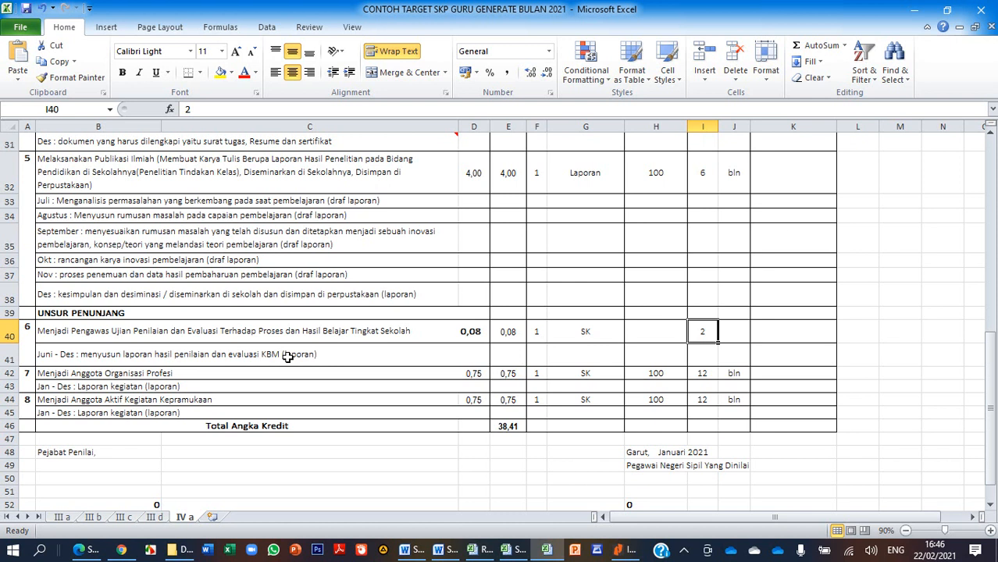
pyautogui.click(539, 332)
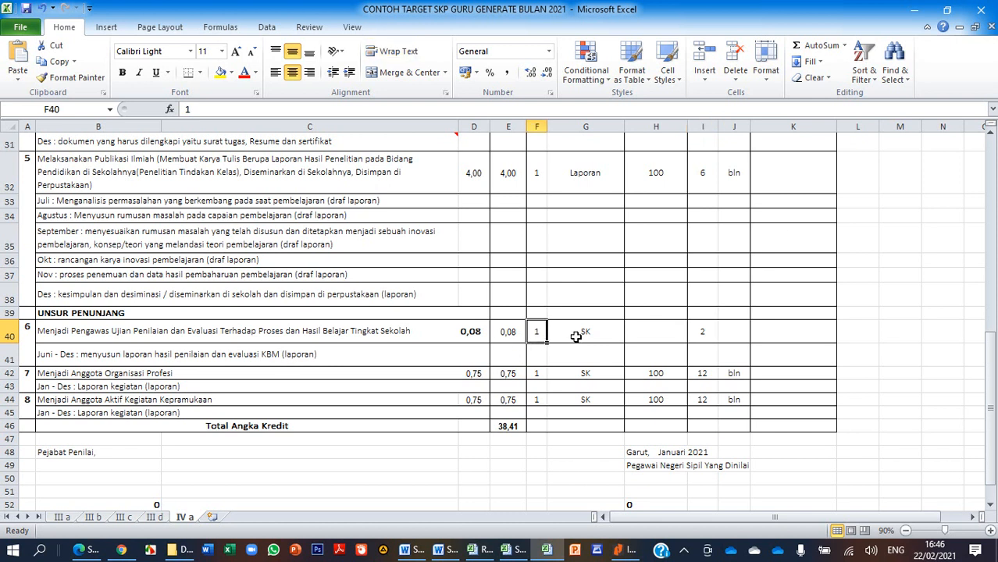
pyautogui.click(709, 332)
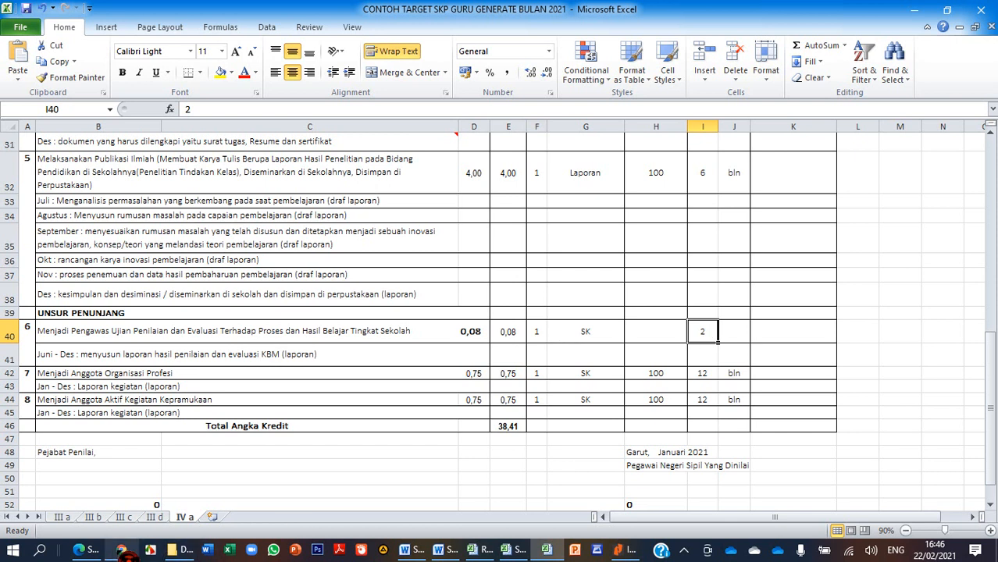
pyautogui.click(121, 549)
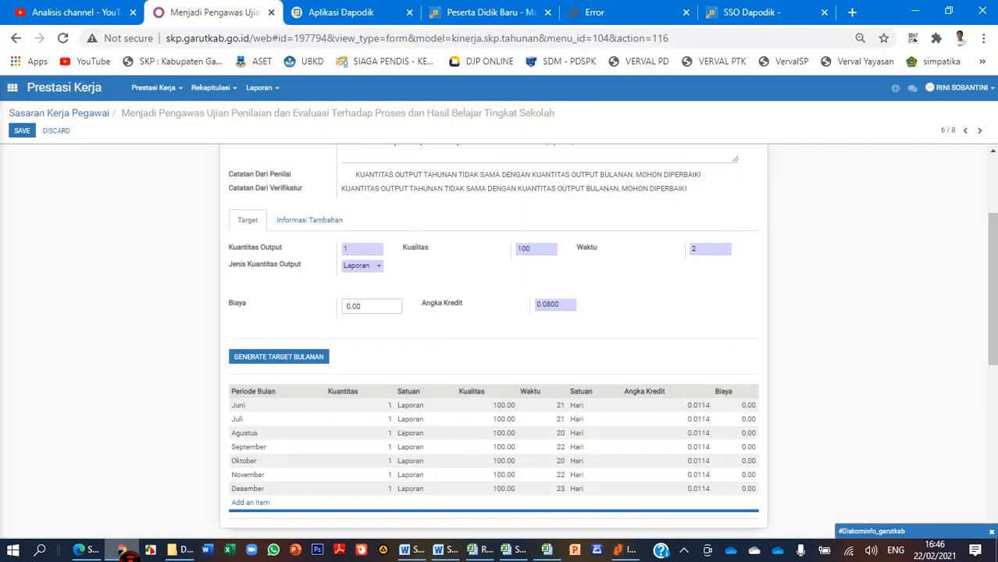
# Review the exam supervisor target's Lama Kegiatan, Waktu and output type against its monthly rows
pyautogui.scroll(2, 363, 250)
pyautogui.click(361, 267)
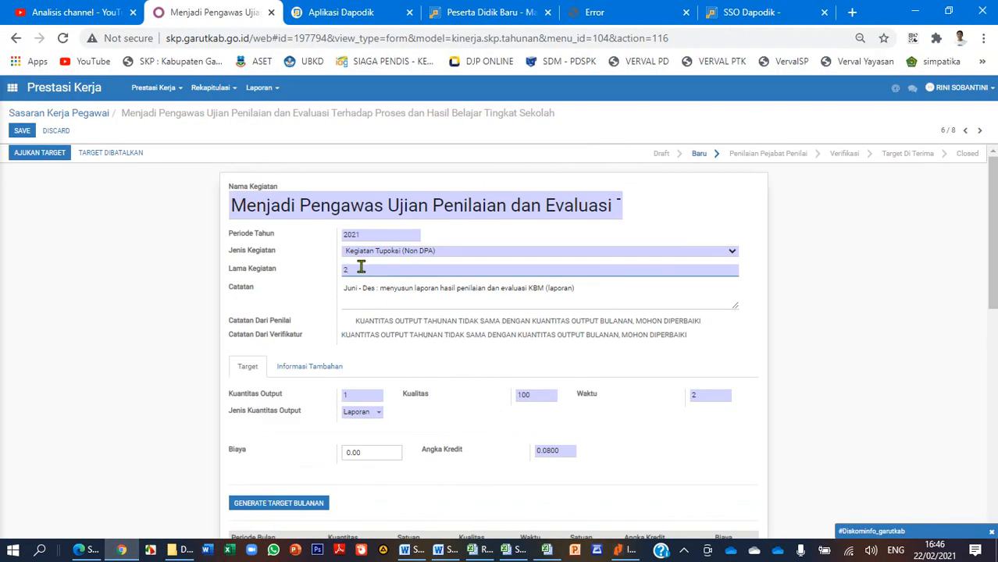
pyautogui.scroll(-1, 815, 407)
pyautogui.click(706, 324)
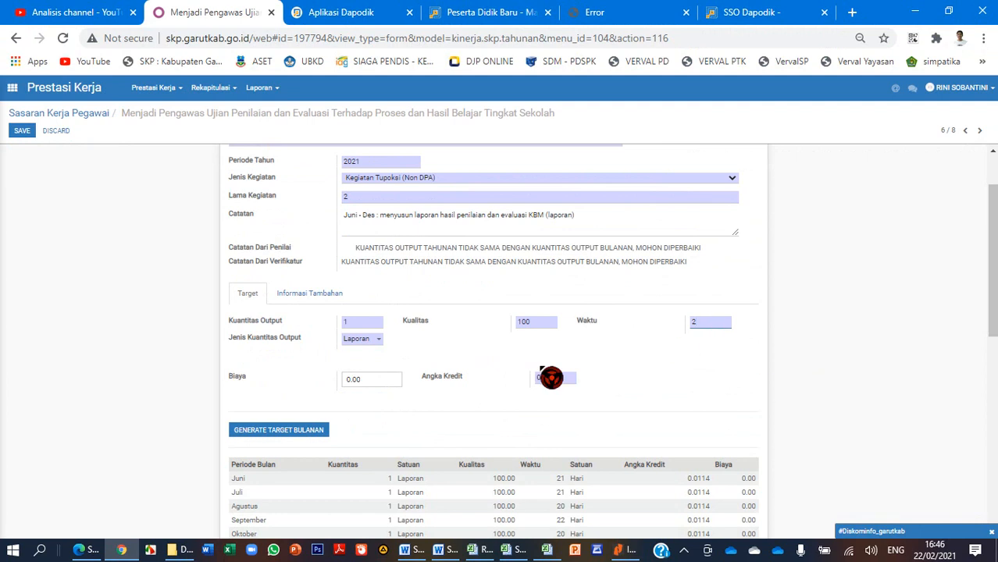
pyautogui.scroll(-2, 428, 370)
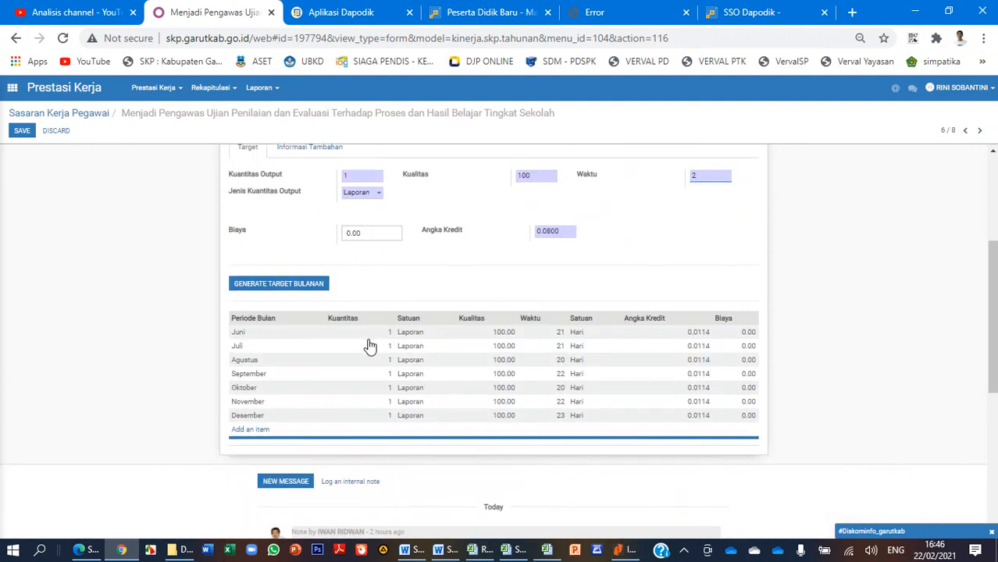
pyautogui.scroll(1, 375, 290)
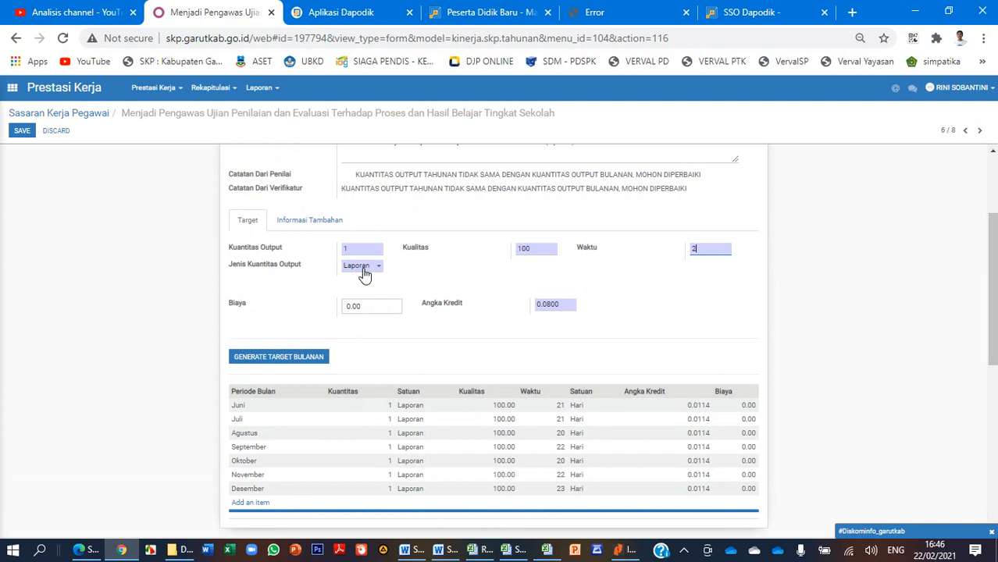
pyautogui.scroll(2, 207, 312)
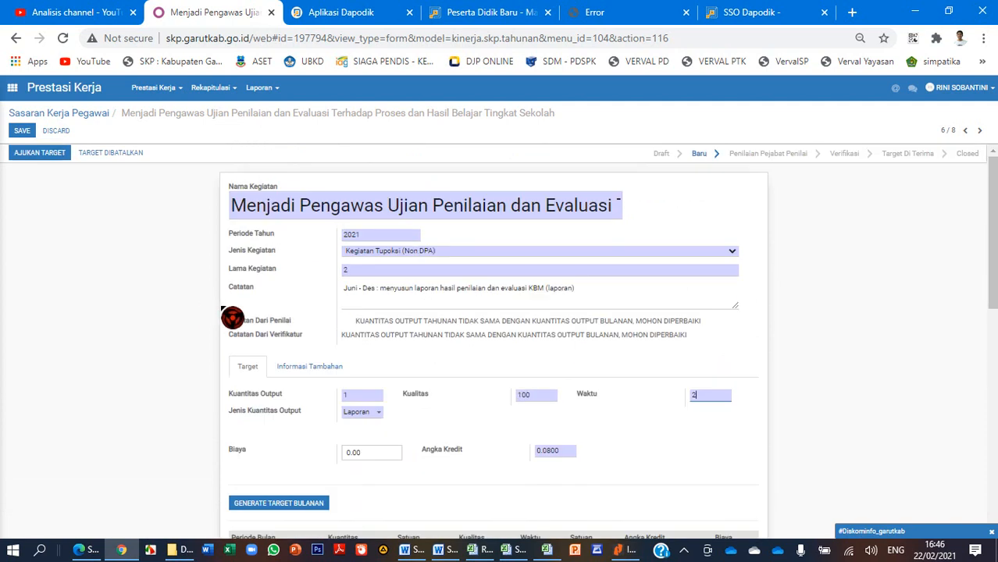
pyautogui.scroll(-2, 250, 327)
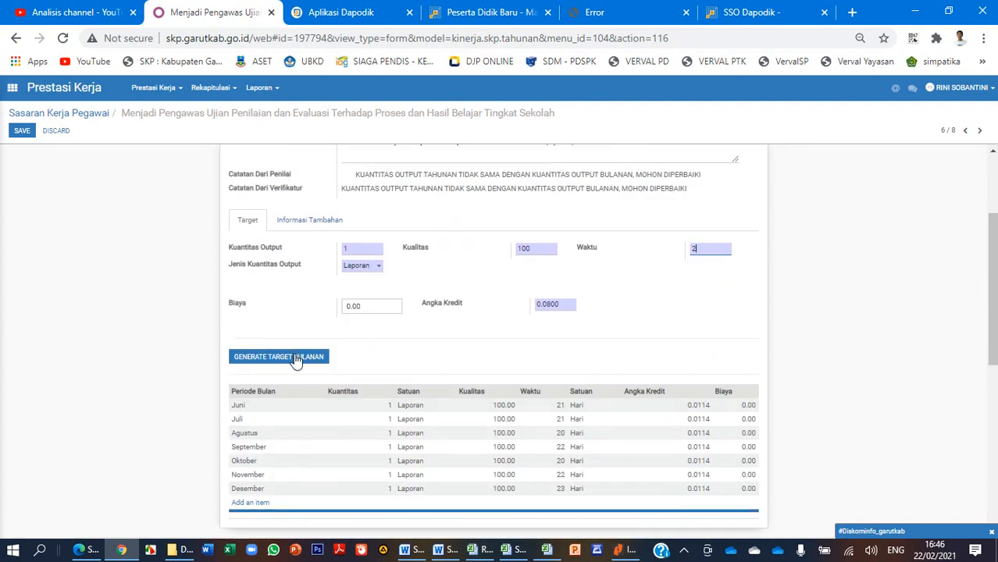
# Try to generate the monthly targets of the exam supervisor target again
pyautogui.click(295, 358)
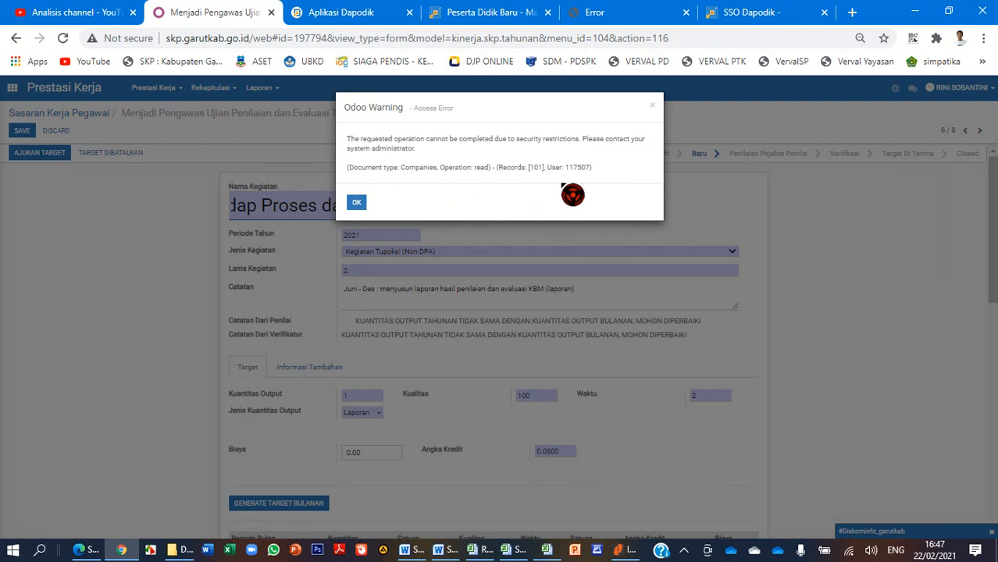
pyautogui.click(654, 110)
pyautogui.scroll(-1, 679, 320)
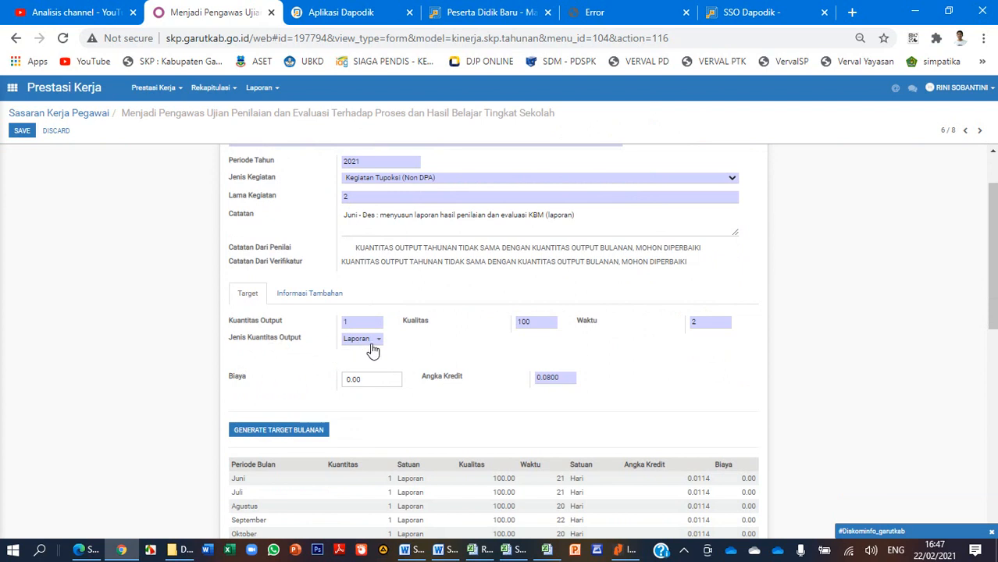
# Save the exam supervisor target and review its annual values and June to December rows
pyautogui.scroll(2, 178, 296)
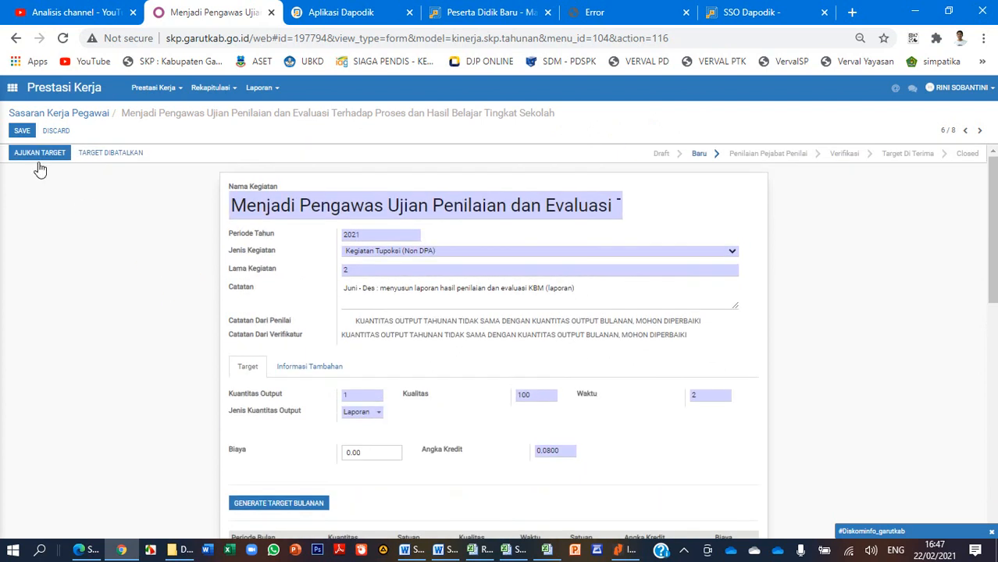
pyautogui.click(21, 132)
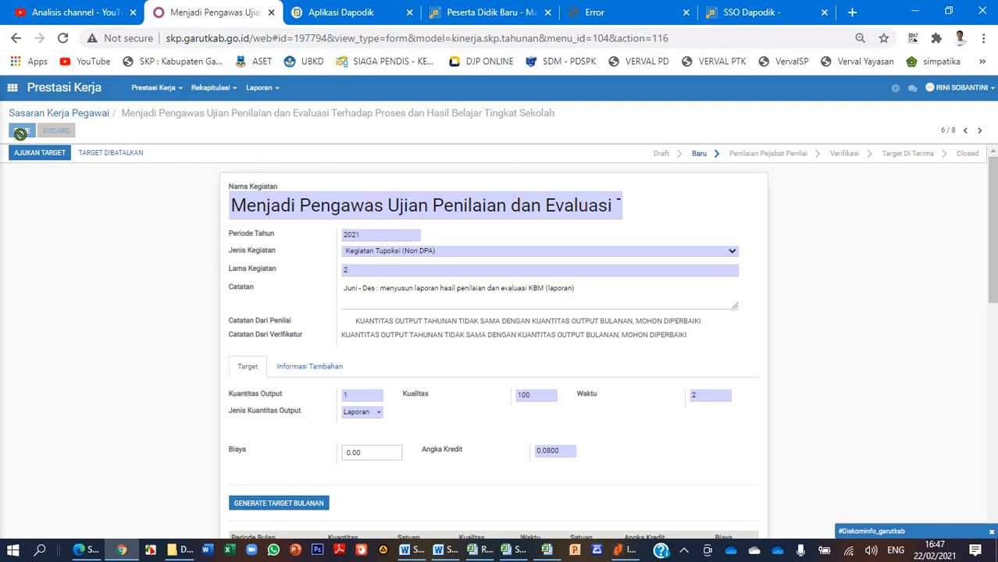
pyautogui.scroll(-3, 504, 338)
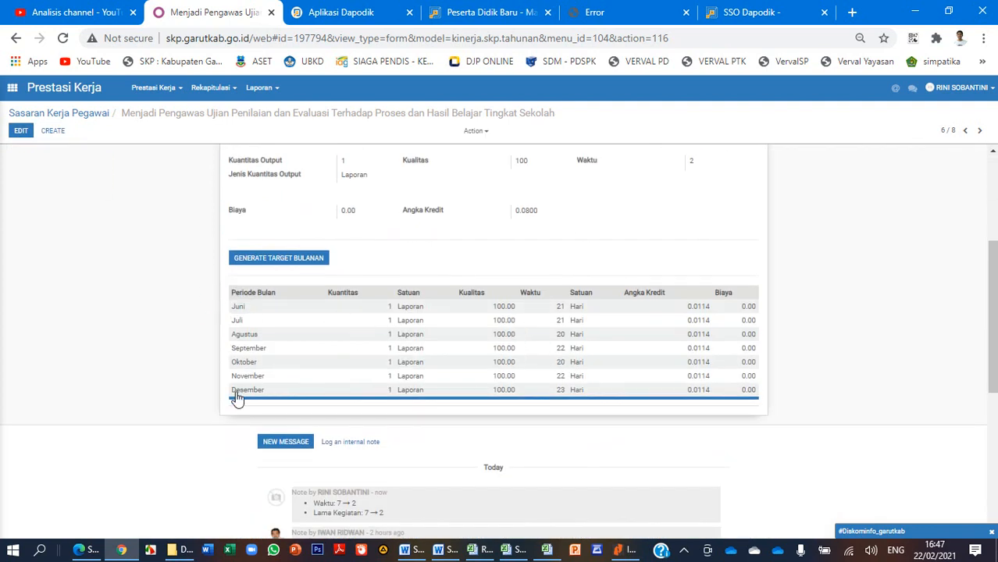
pyautogui.scroll(2, 312, 277)
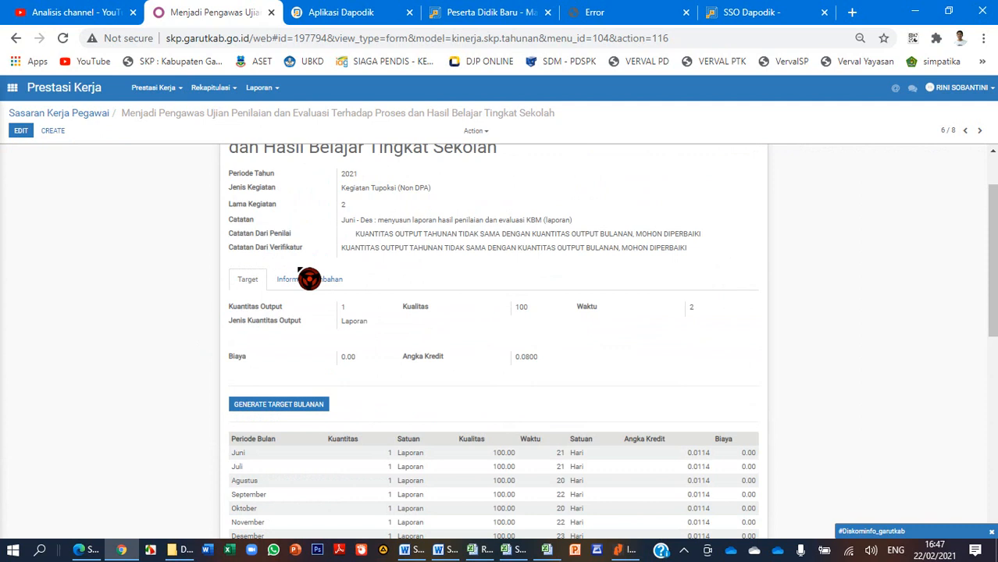
pyautogui.scroll(-2, 373, 317)
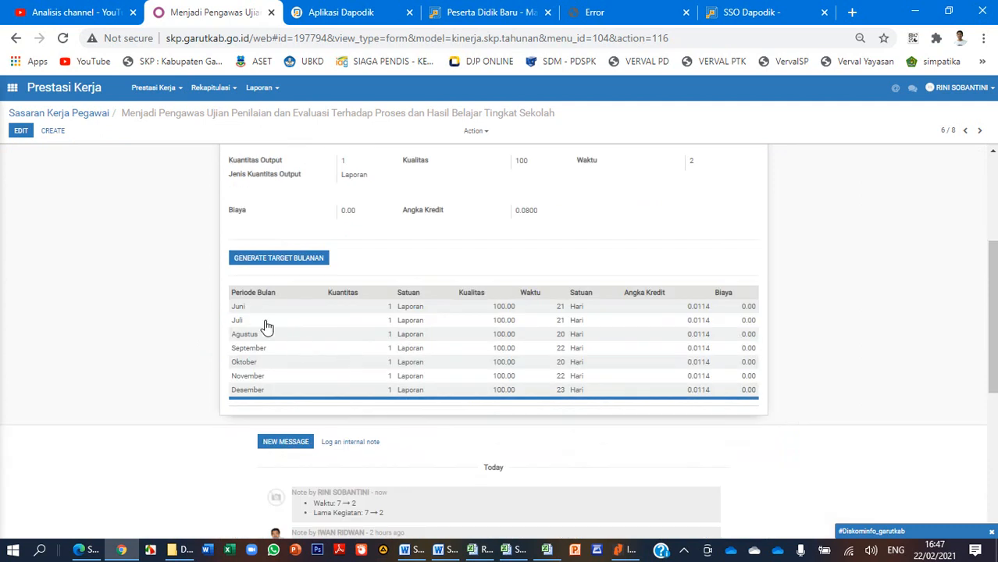
pyautogui.scroll(3, 305, 319)
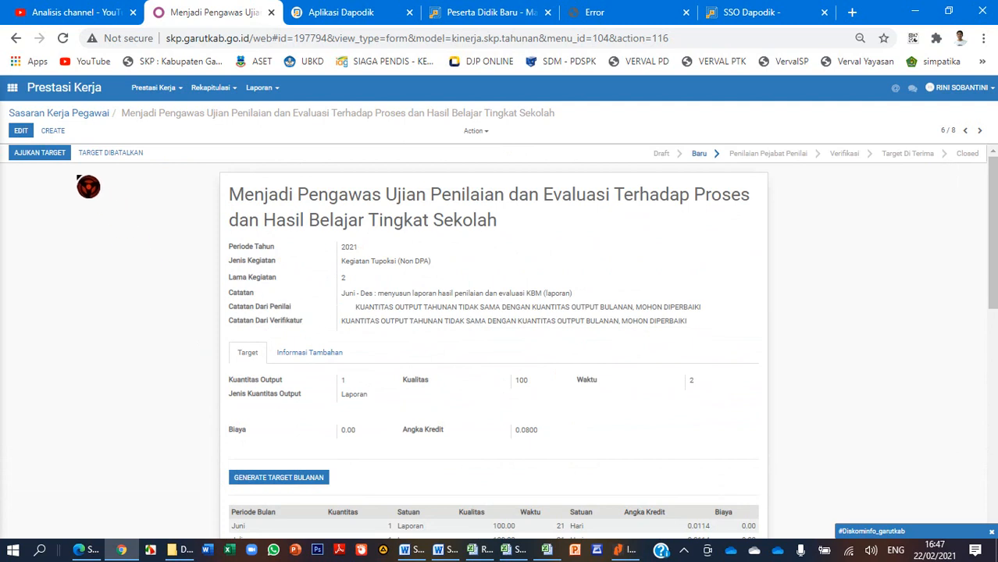
# Return to the Sasaran Kerja Pegawai list and open the Menjadi Anggota Organisasi Profesi target for editing
pyautogui.click(176, 89)
pyautogui.click(178, 113)
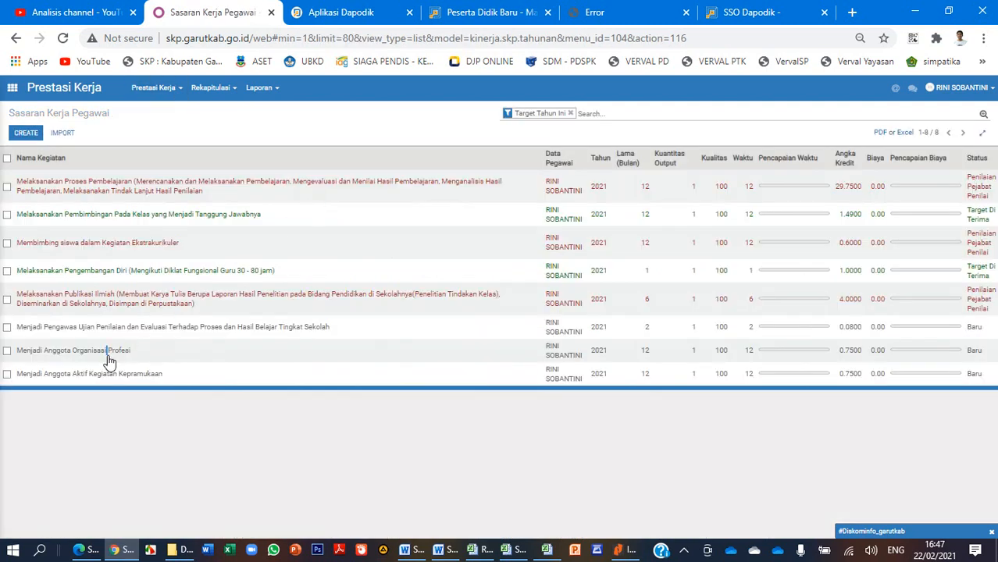
pyautogui.click(109, 352)
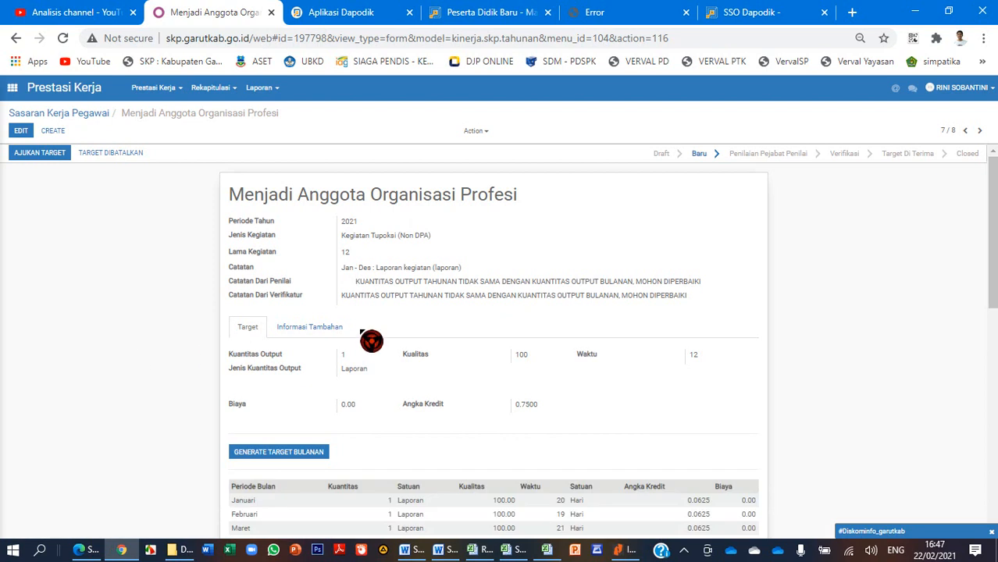
pyautogui.click(20, 130)
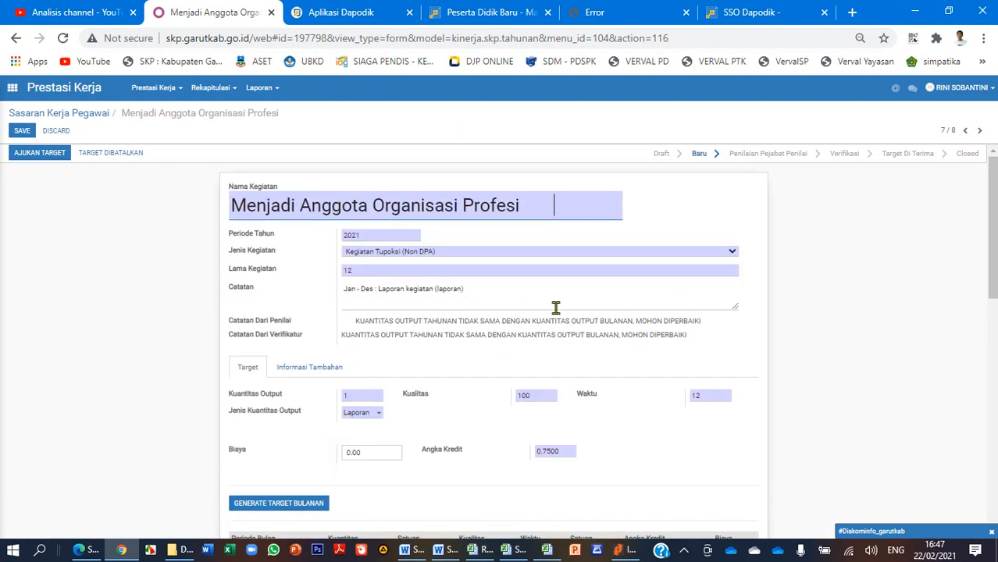
# Compare the professional organisation target with activity 7's duration and quantity in Excel, and go back to Chrome
pyautogui.scroll(-2, 558, 312)
pyautogui.scroll(1, 562, 314)
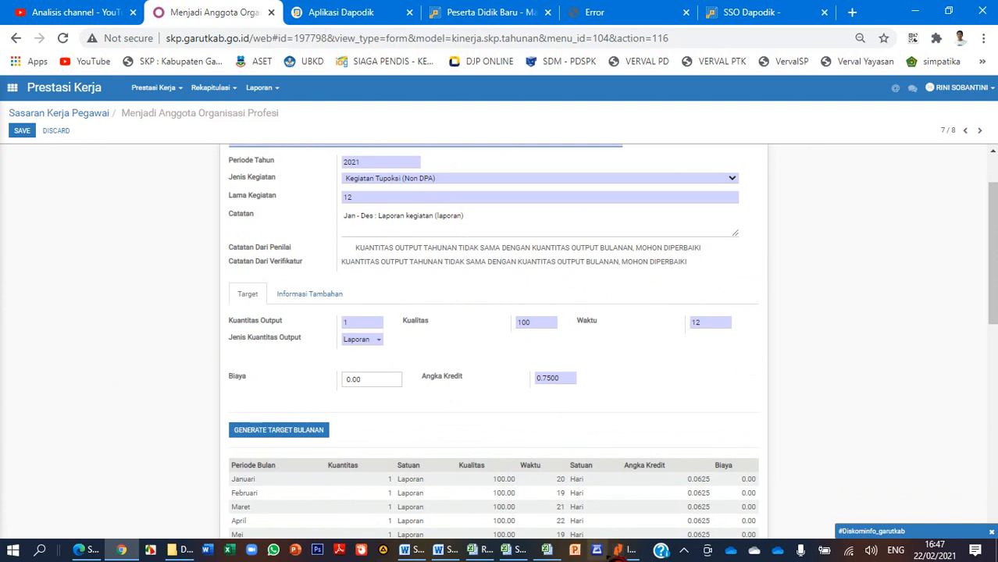
pyautogui.click(547, 550)
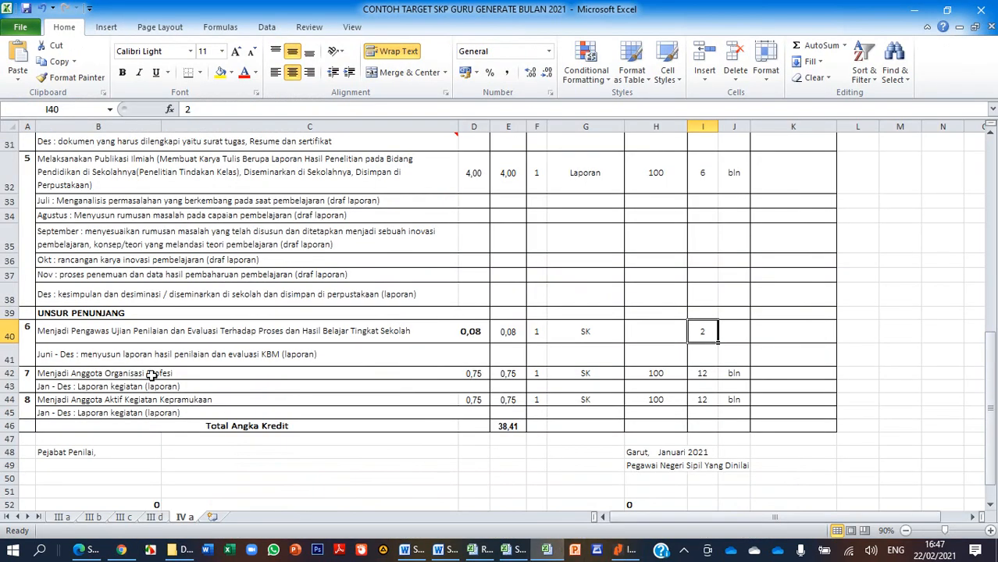
pyautogui.click(713, 374)
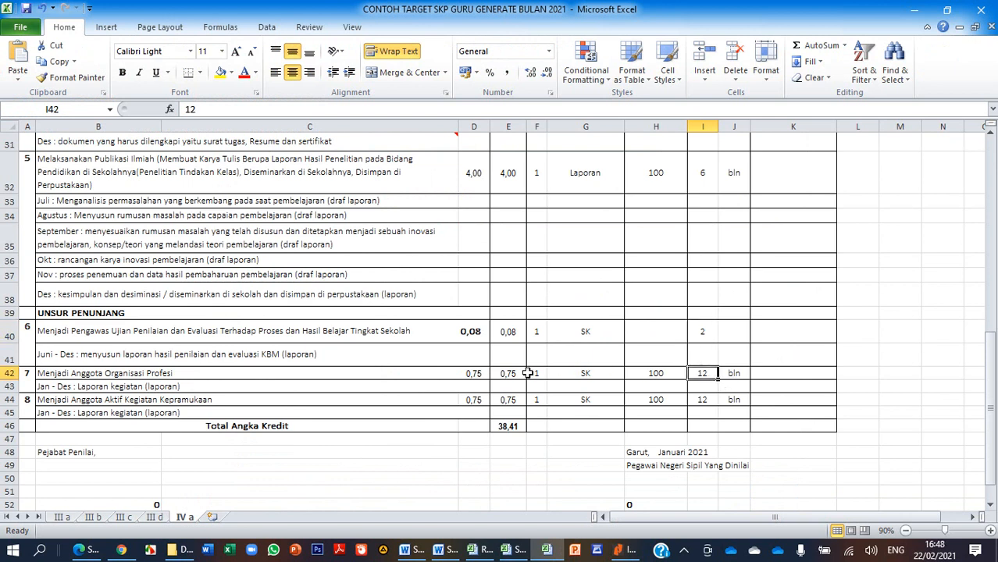
pyautogui.click(534, 375)
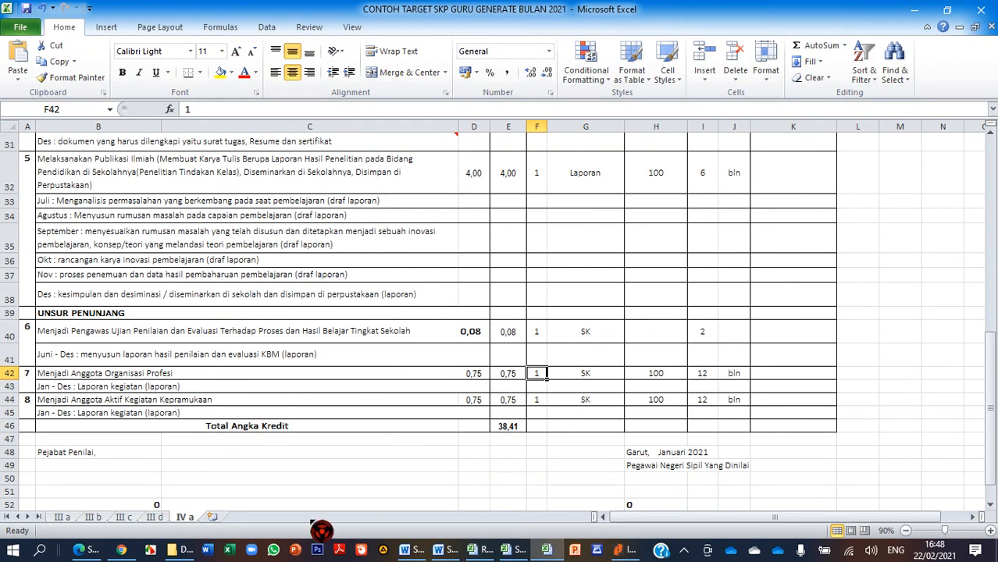
pyautogui.click(129, 552)
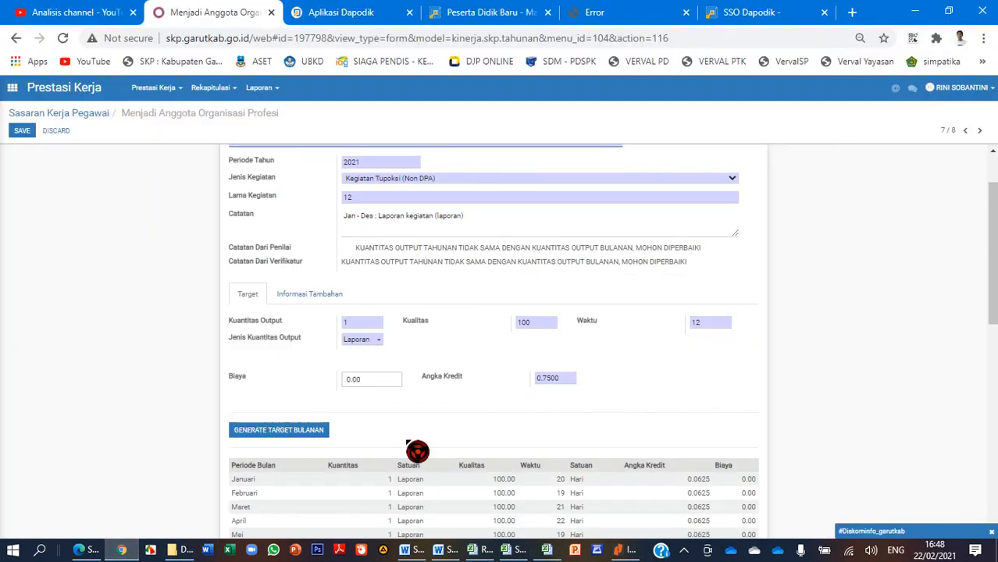
# Check the professional organisation target's Kuantitas Output, Waktu and January to December rows
pyautogui.click(364, 326)
pyautogui.click(463, 309)
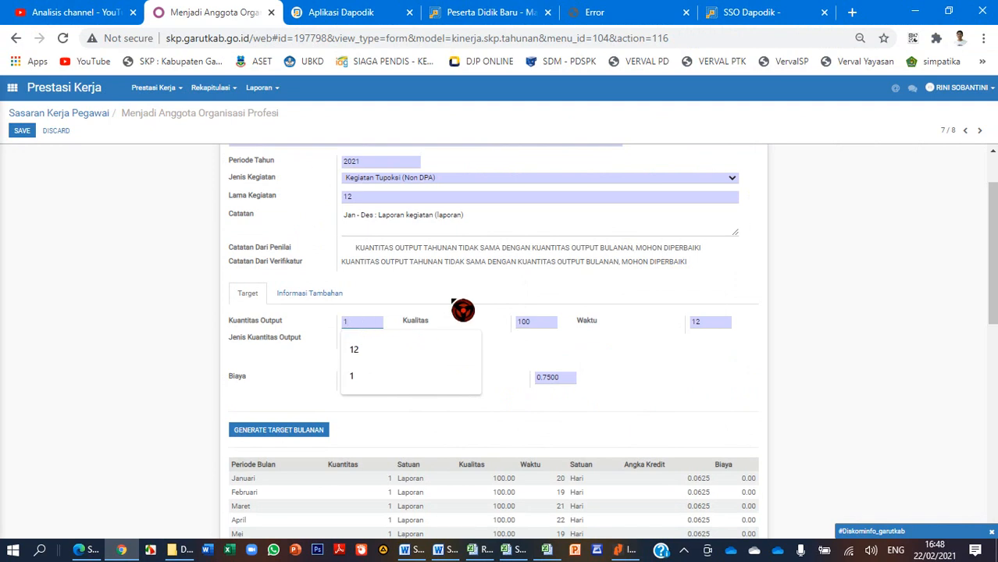
pyautogui.click(739, 311)
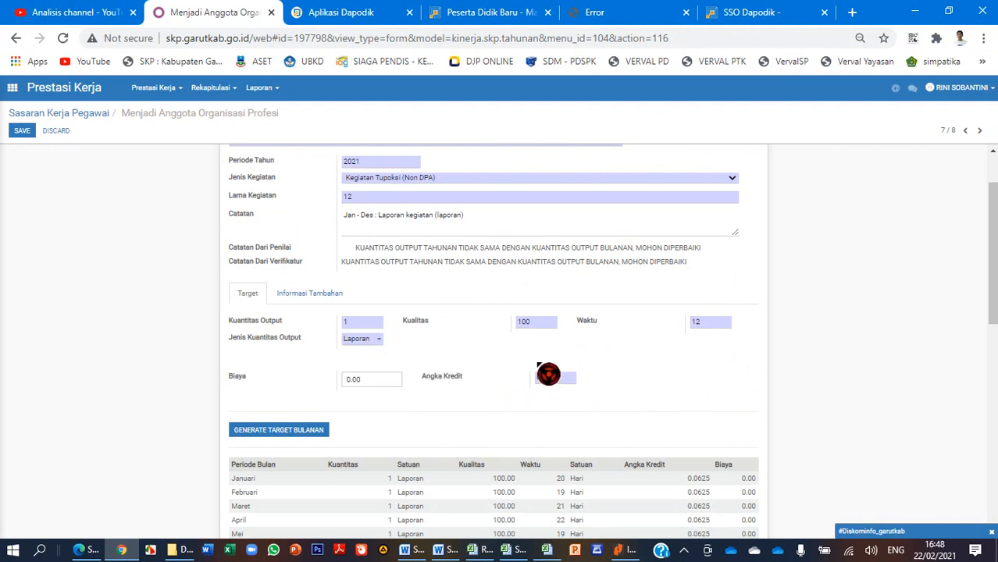
pyautogui.scroll(-3, 554, 368)
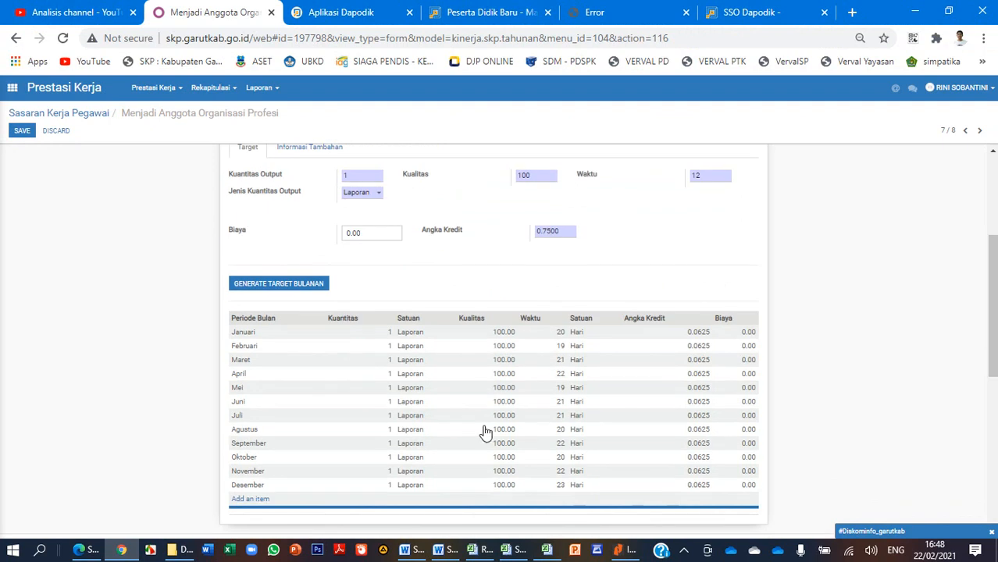
pyautogui.scroll(4, 402, 406)
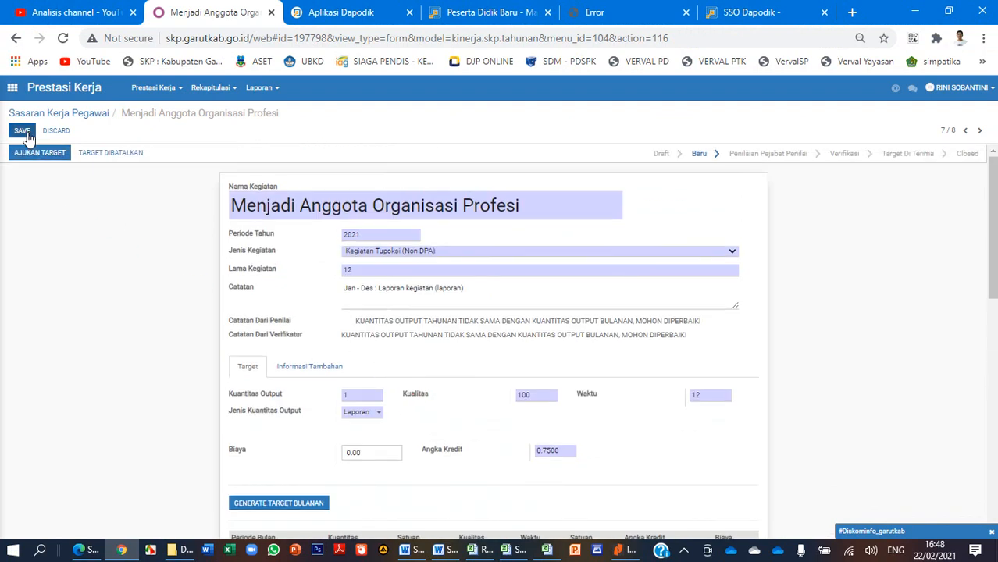
# Save the Menjadi Anggota Organisasi Profesi target and submit it for assessment, confirming the data is filled in correctly
pyautogui.click(23, 135)
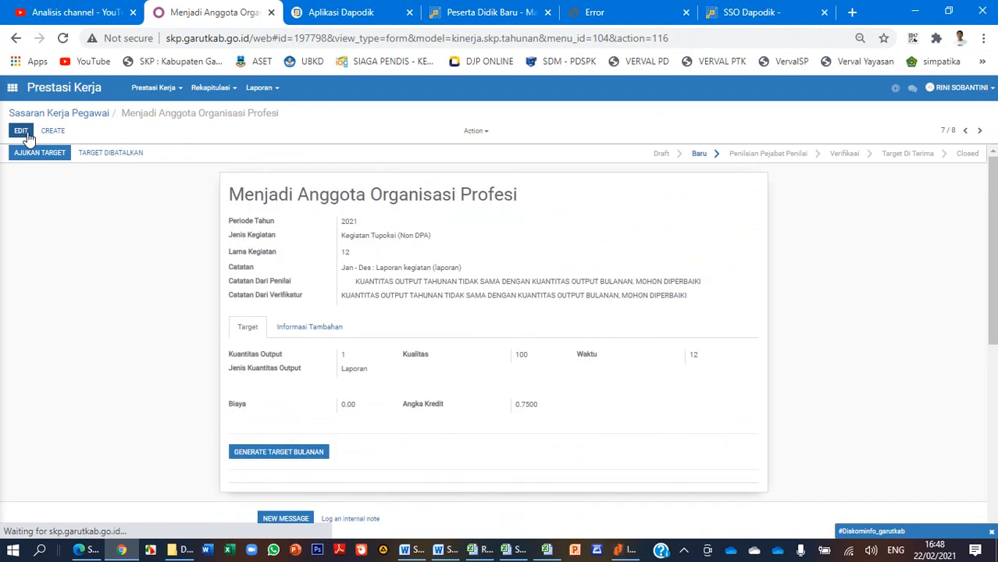
pyautogui.click(48, 155)
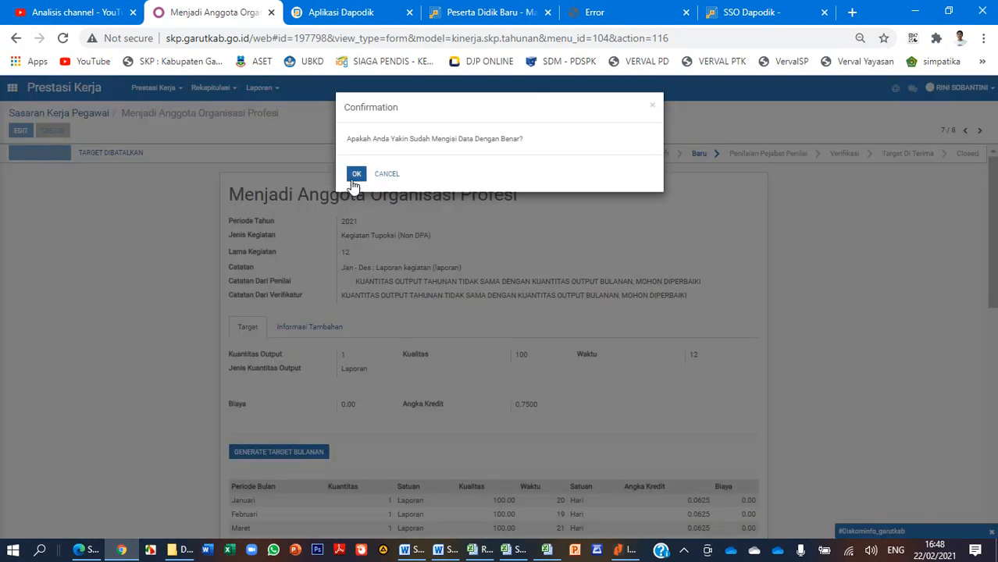
pyautogui.click(356, 174)
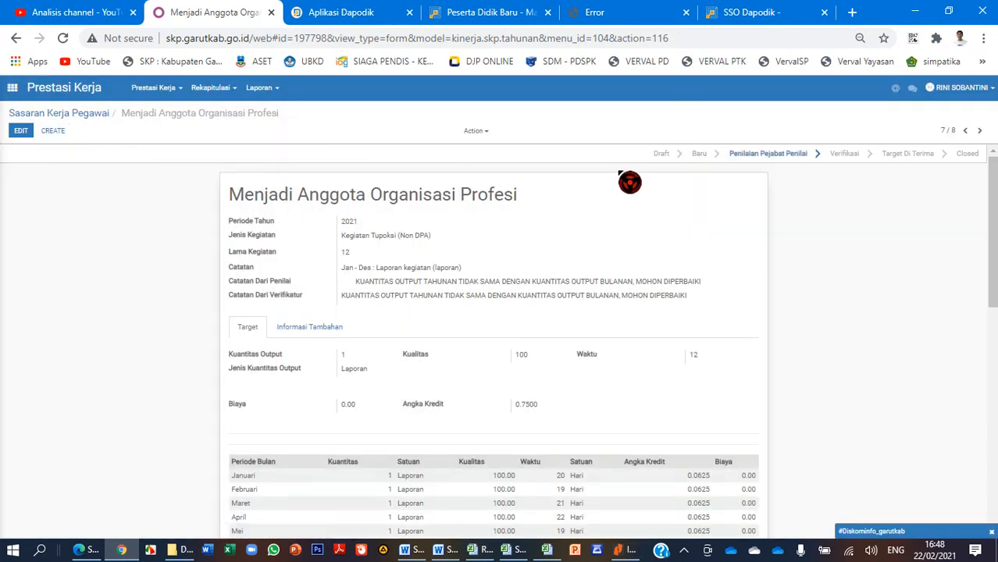
# Return to the Sasaran Kerja Pegawai list and open the Menjadi Anggota Aktif Kegiatan Kepramukaan target for editing
pyautogui.click(174, 92)
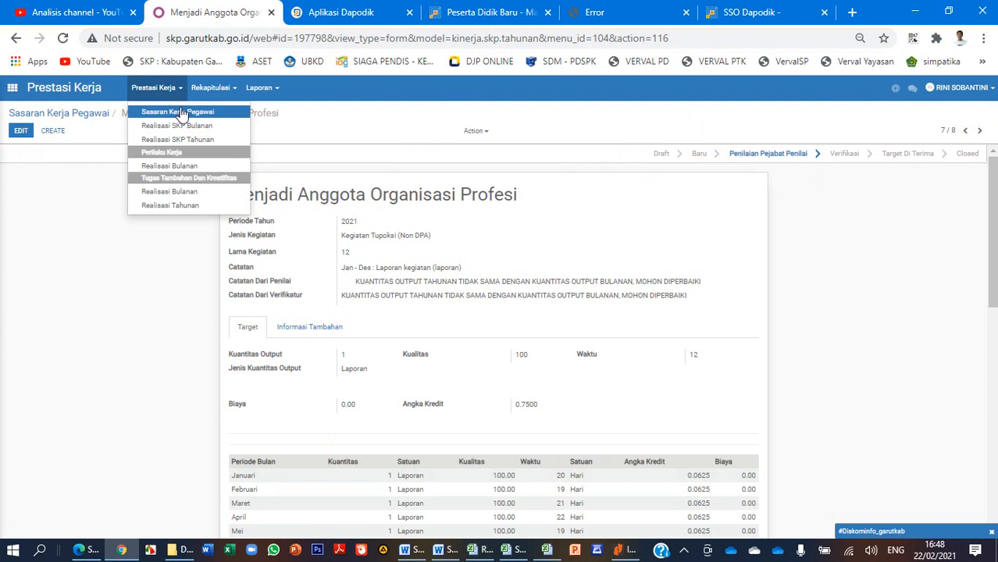
pyautogui.click(178, 105)
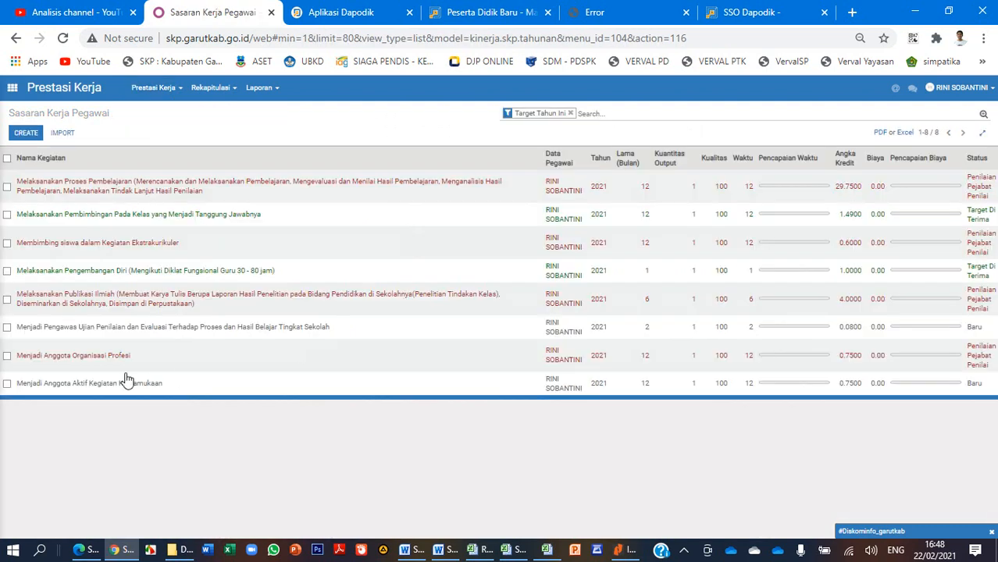
pyautogui.click(127, 383)
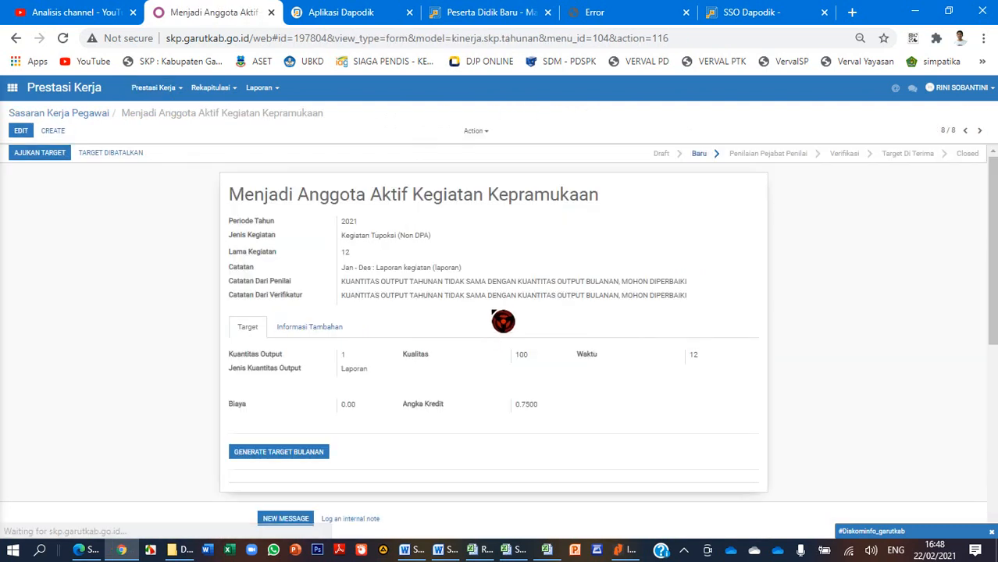
pyautogui.click(21, 130)
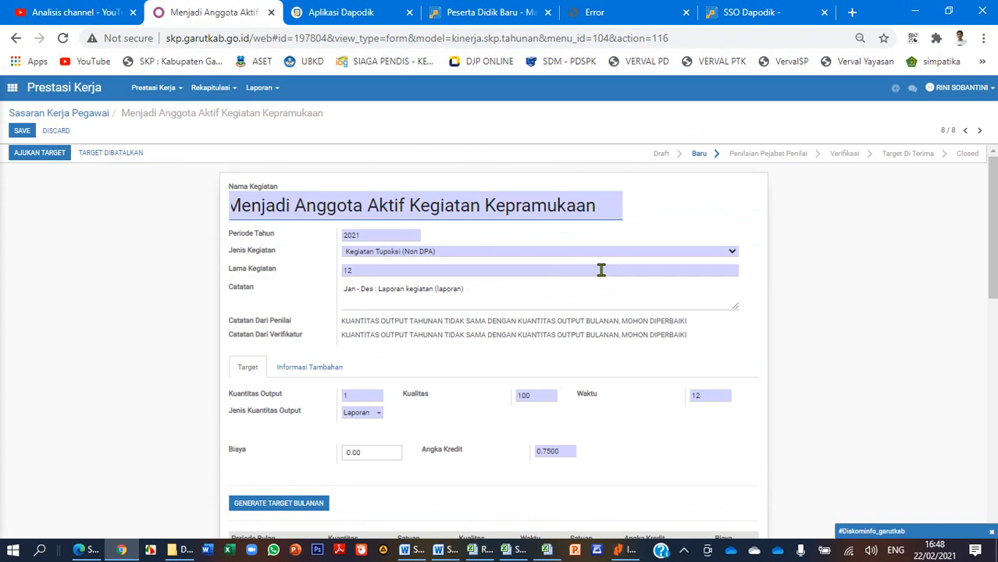
# Compare the Kepramukaan target with activity 8's duration in Excel, and check its January to December rows back in Chrome
pyautogui.scroll(-1, 601, 269)
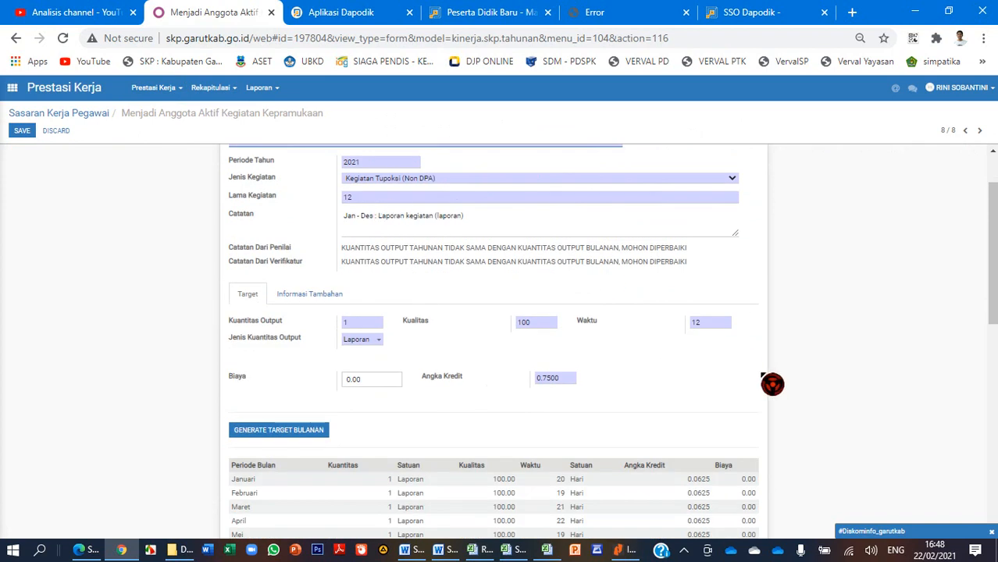
pyautogui.click(546, 549)
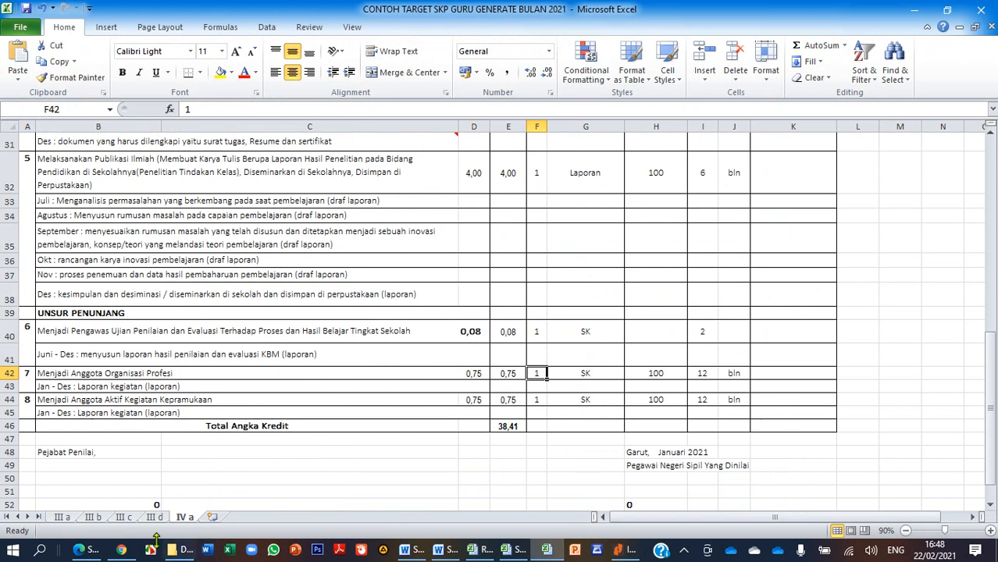
pyautogui.click(701, 400)
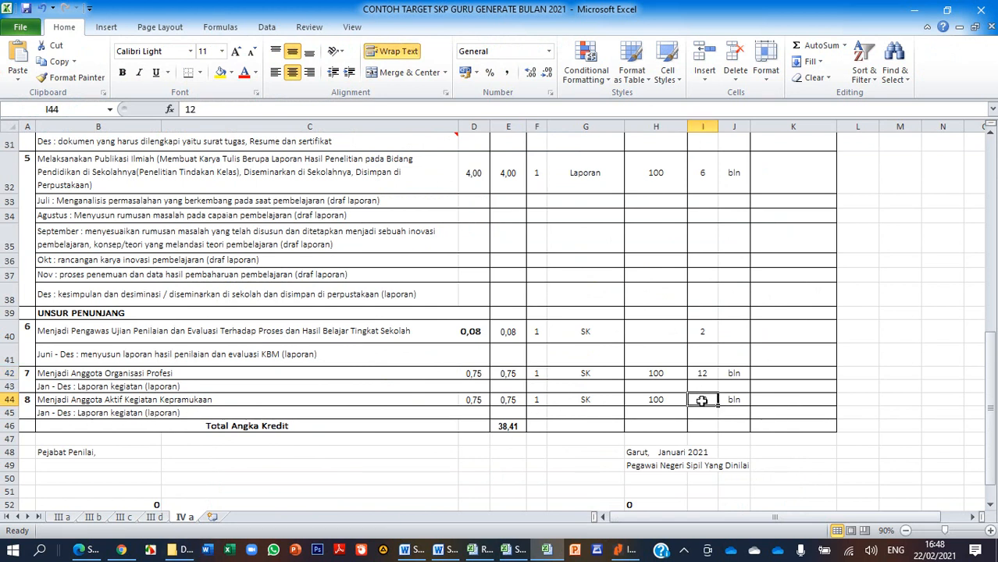
pyautogui.click(121, 549)
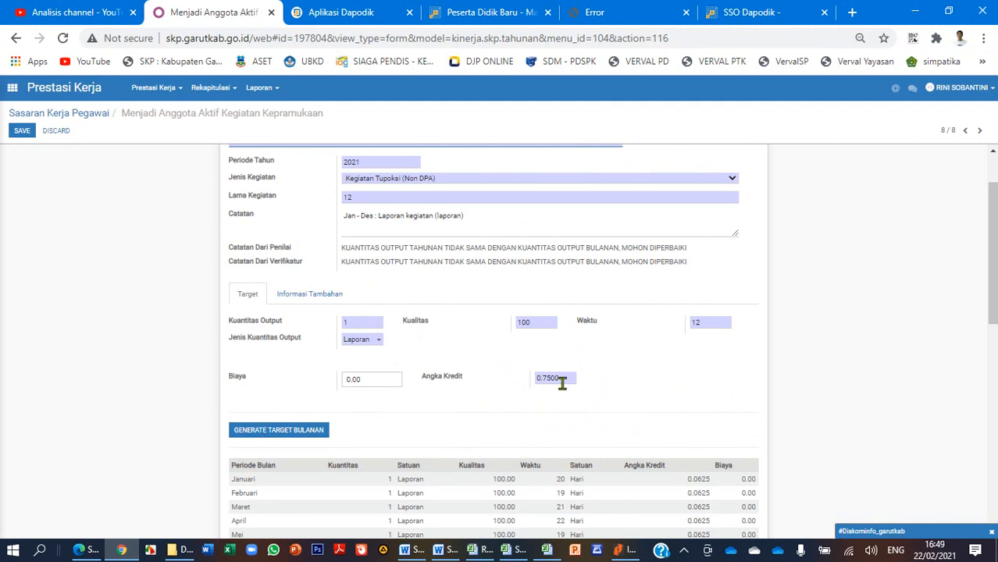
pyautogui.scroll(-3, 558, 386)
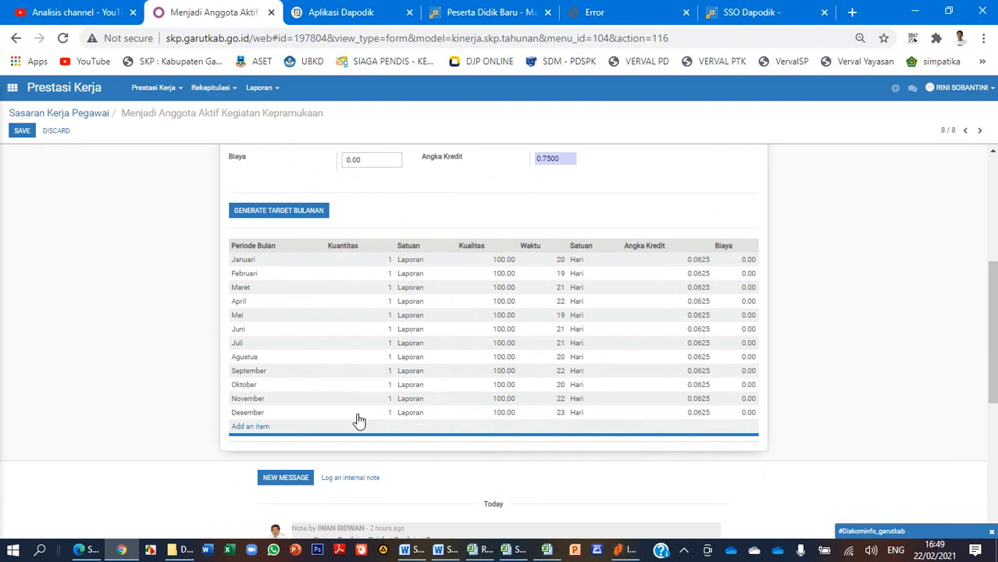
pyautogui.scroll(5, 439, 316)
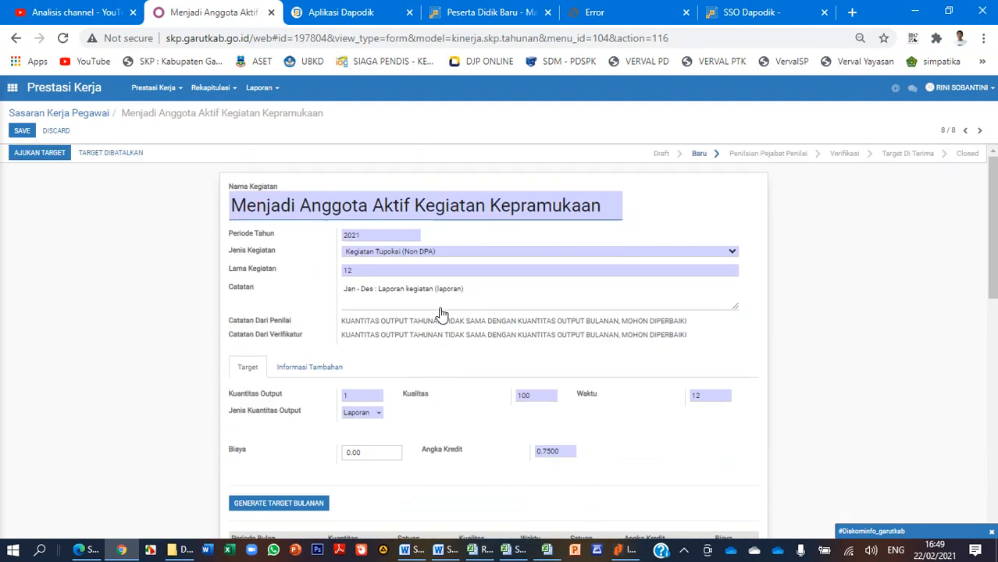
# Save the Kepramukaan target, submit it for assessment with confirmation, and review its annual values and monthly rows
pyautogui.click(24, 131)
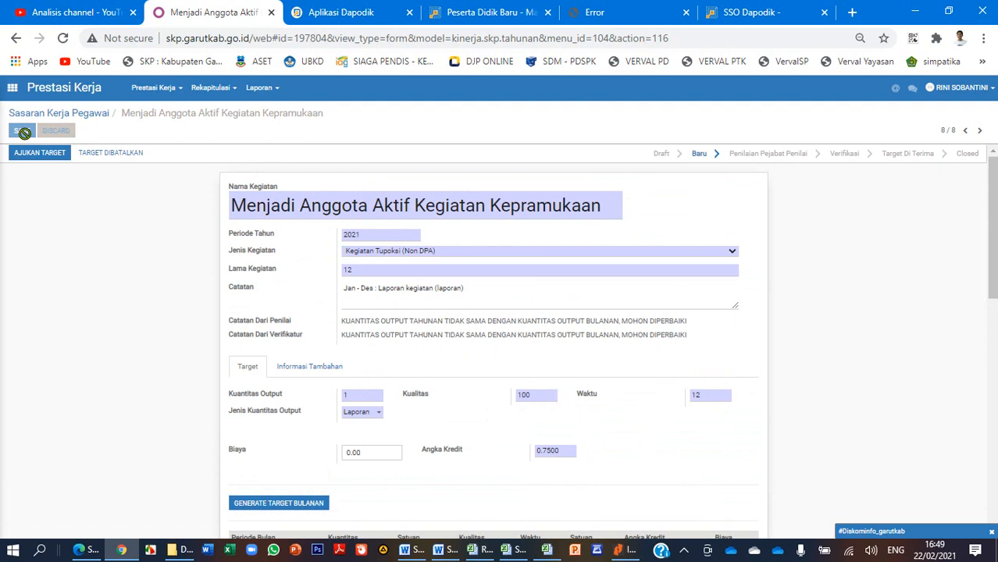
pyautogui.click(61, 155)
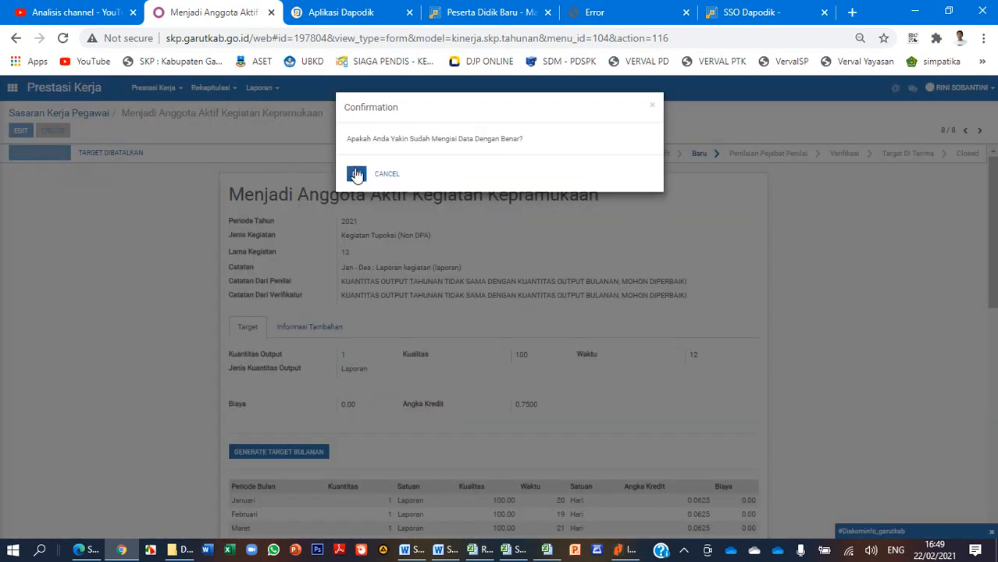
pyautogui.click(356, 174)
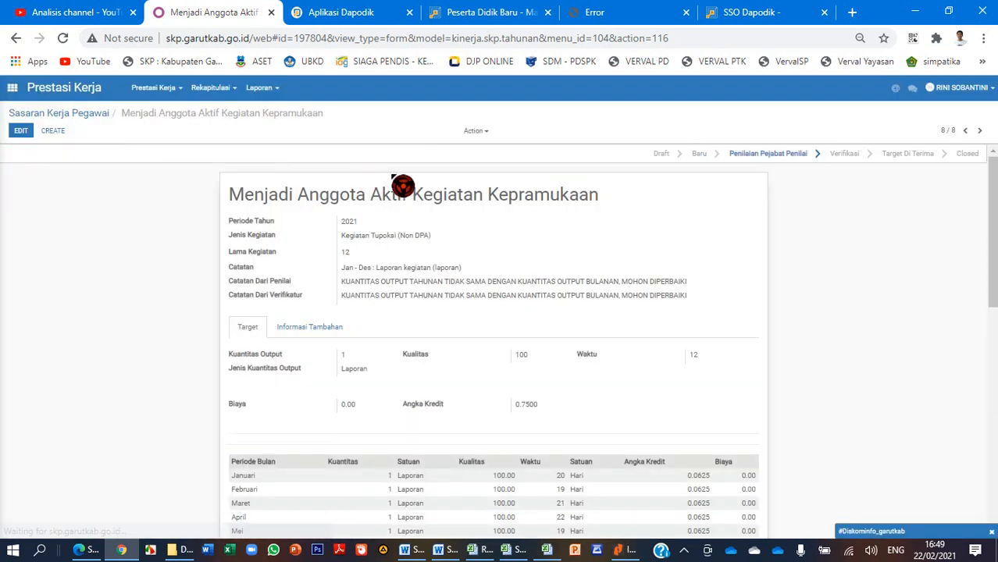
pyautogui.scroll(-4, 726, 292)
pyautogui.scroll(3, 727, 296)
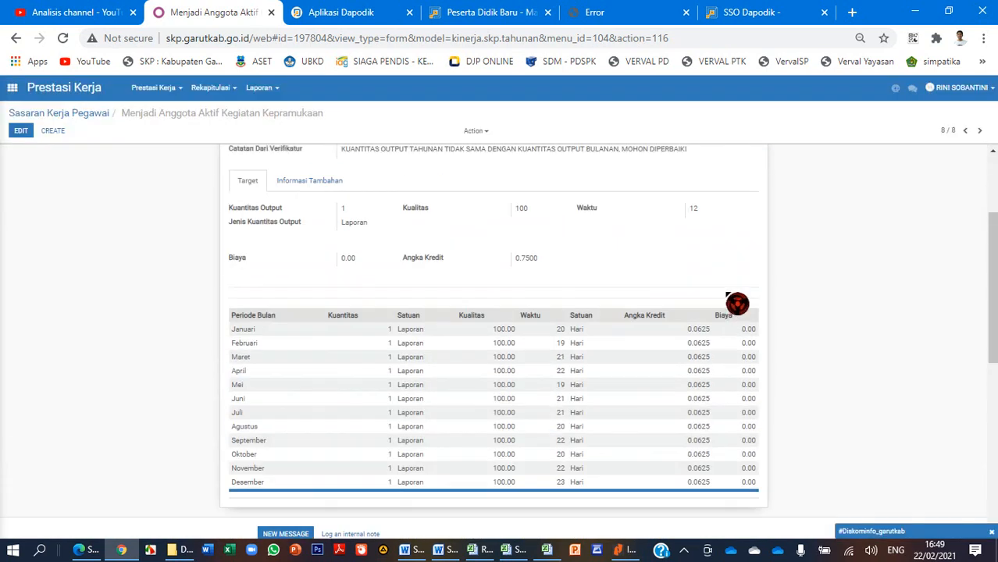
pyautogui.scroll(2, 733, 297)
pyautogui.scroll(2, 733, 298)
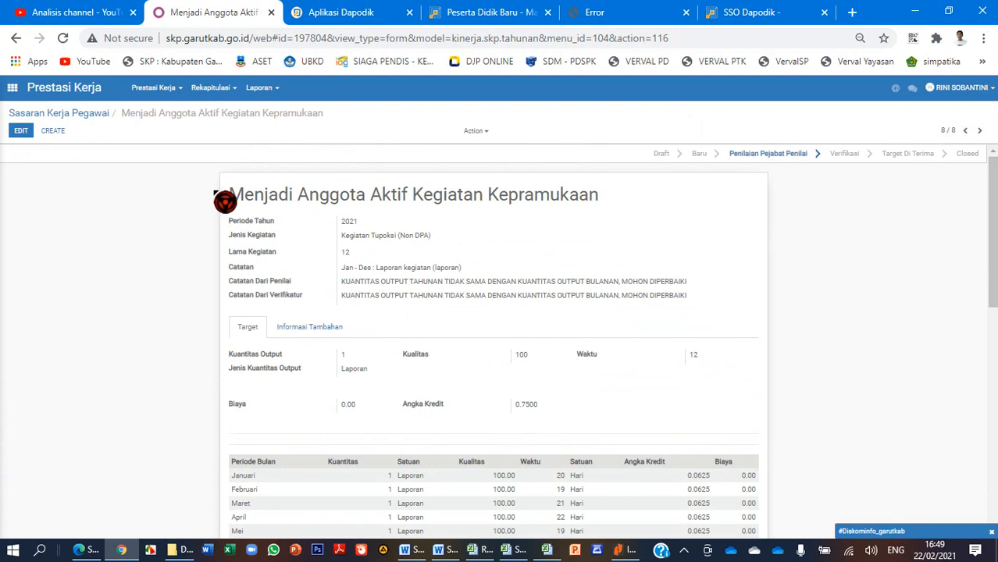
# Return to the Sasaran Kerja Pegawai list and reload it to check the status of each target
pyautogui.click(156, 87)
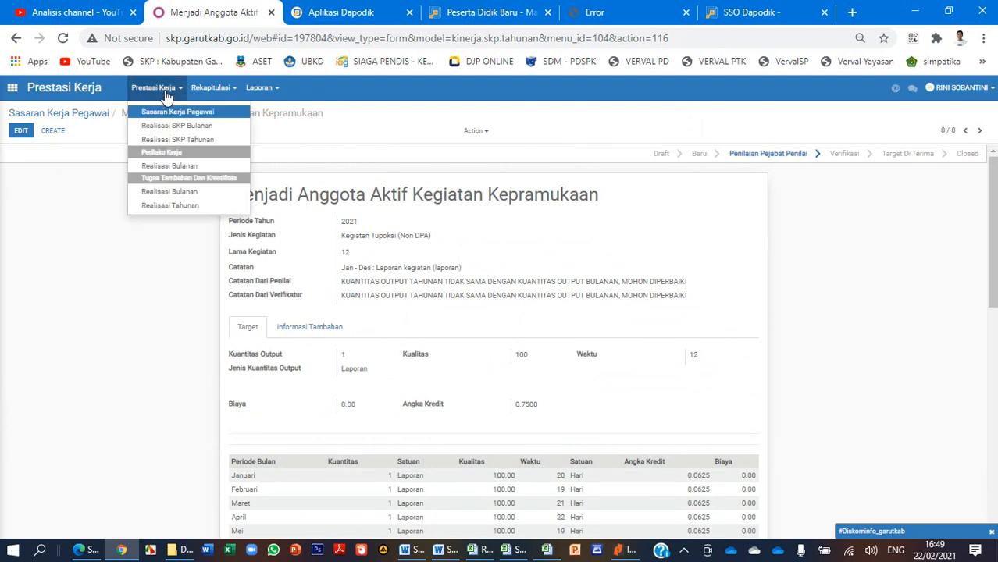
pyautogui.click(176, 108)
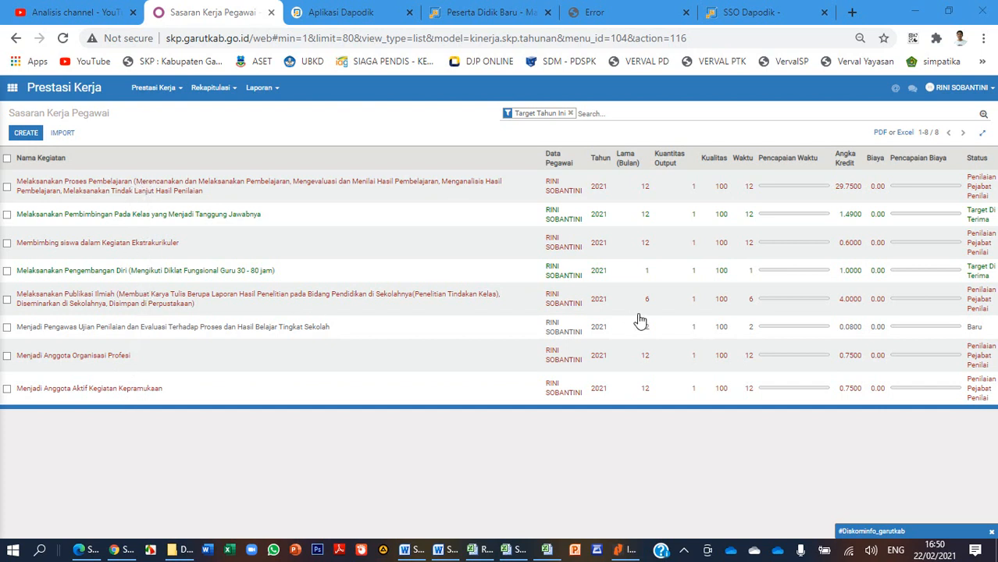
pyautogui.click(178, 90)
pyautogui.click(179, 113)
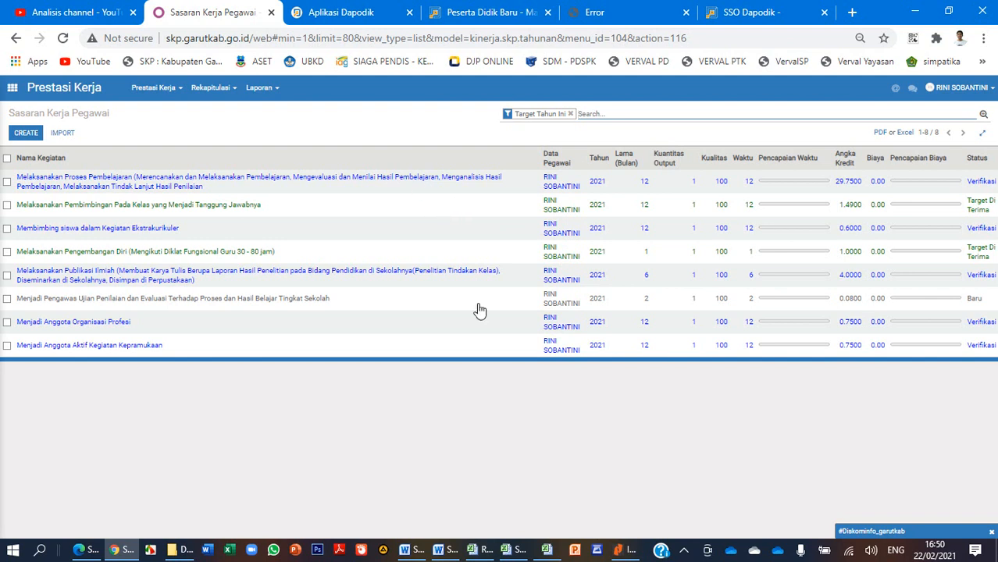
# Switch to the Excel example and review the IV a form's header, activity 1 and its monthly descriptions
pyautogui.click(547, 549)
pyautogui.scroll(6, 378, 217)
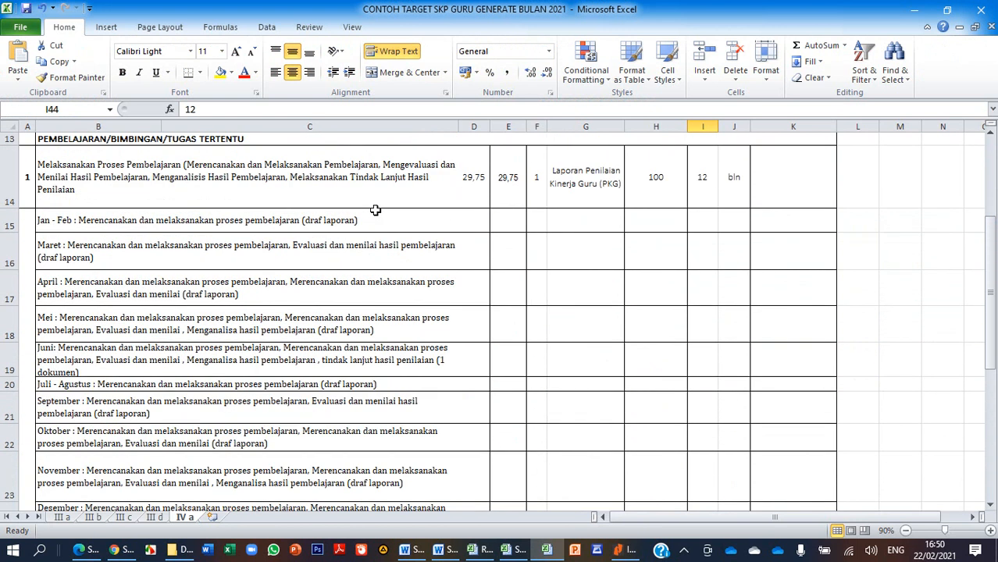
pyautogui.scroll(4, 375, 210)
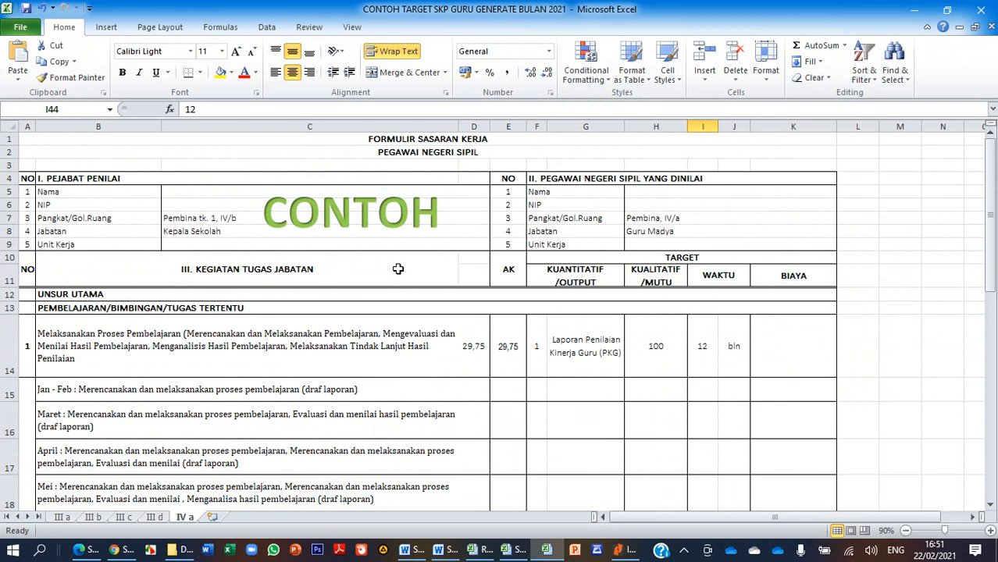
pyautogui.scroll(-3, 398, 269)
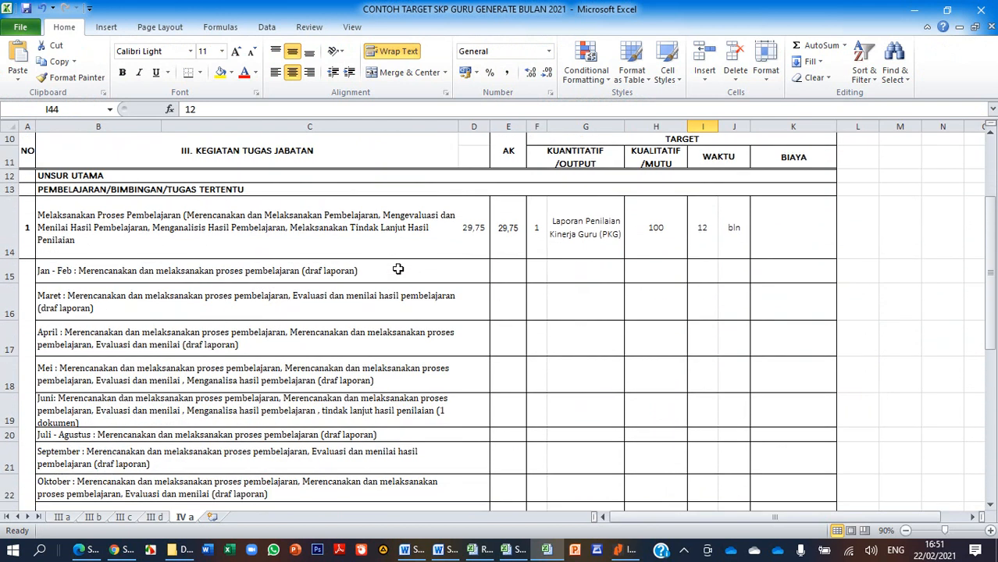
pyautogui.click(271, 223)
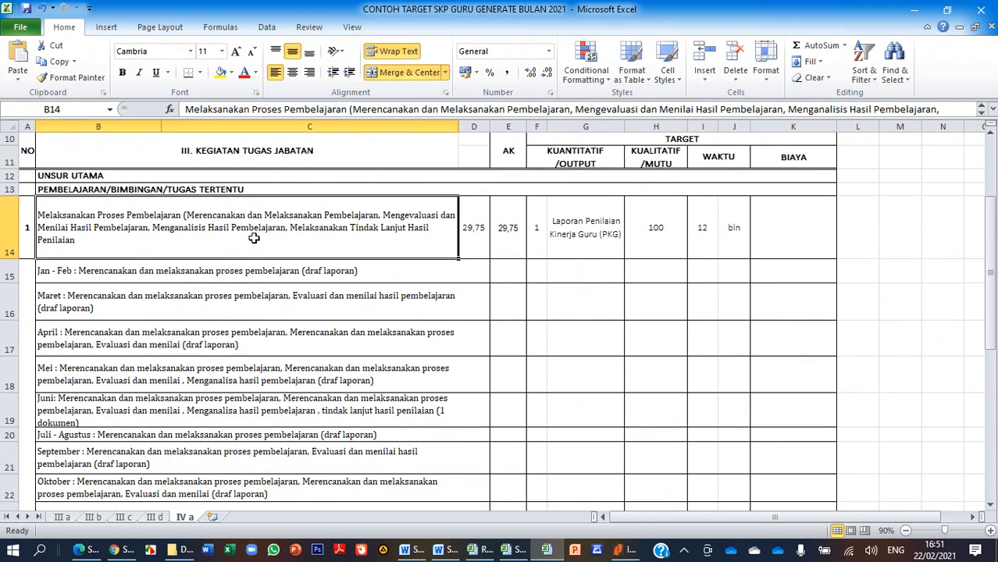
pyautogui.scroll(-1, 317, 254)
pyautogui.scroll(-4, 316, 253)
pyautogui.scroll(6, 351, 250)
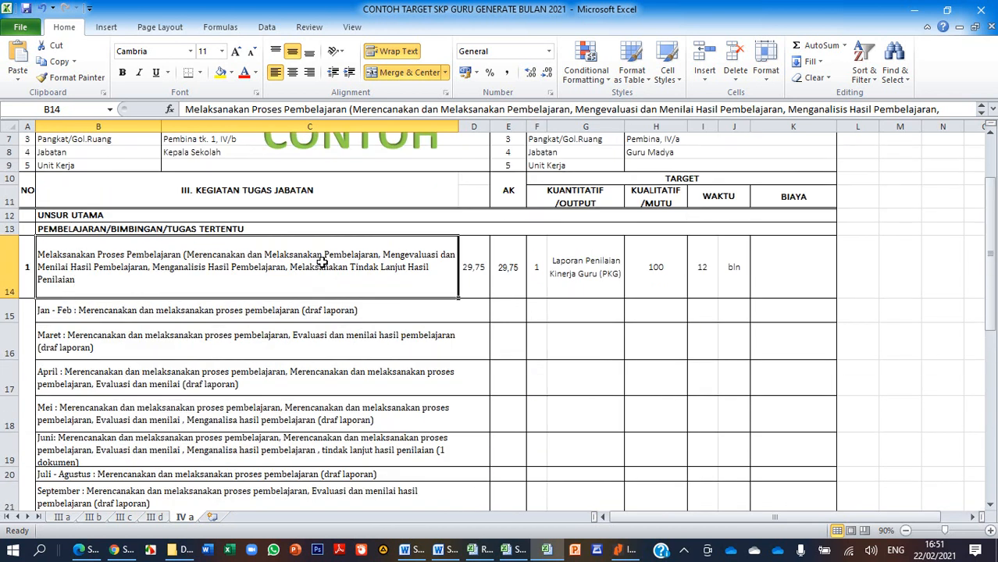
# Examine activity 1's credit, output quantity, output type and duration in Excel, and go back to Chrome
pyautogui.click(515, 263)
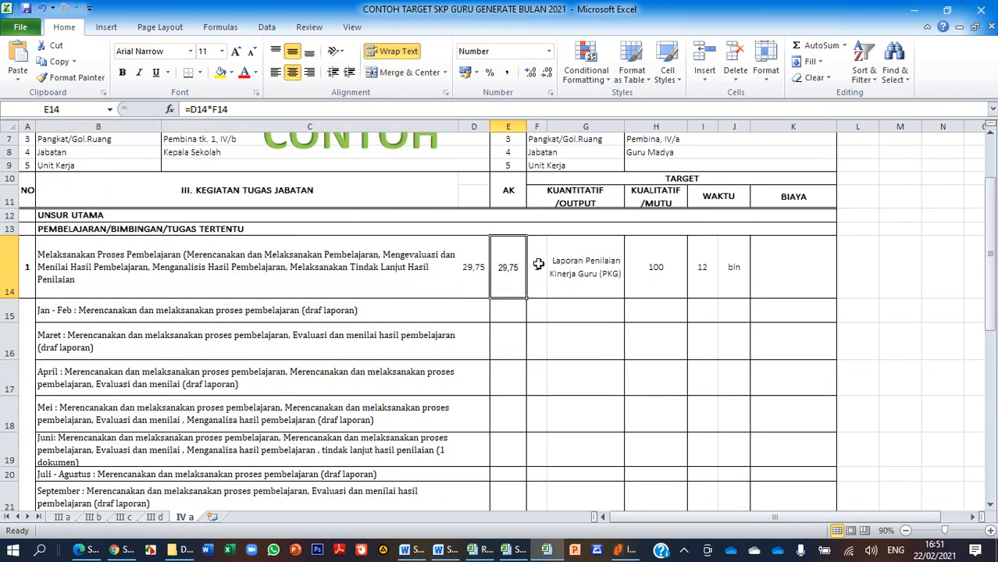
pyautogui.click(538, 264)
pyautogui.click(604, 267)
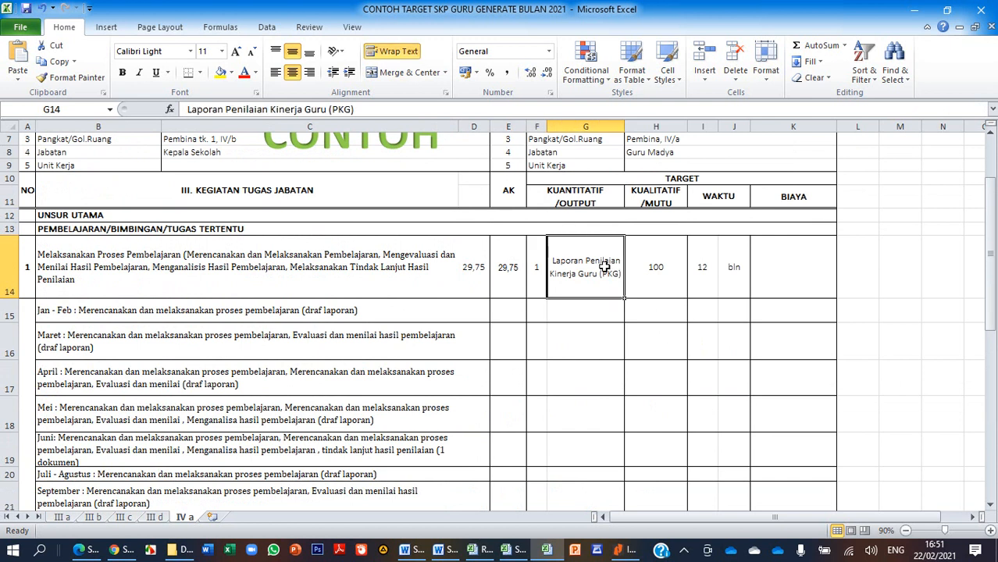
pyautogui.click(705, 269)
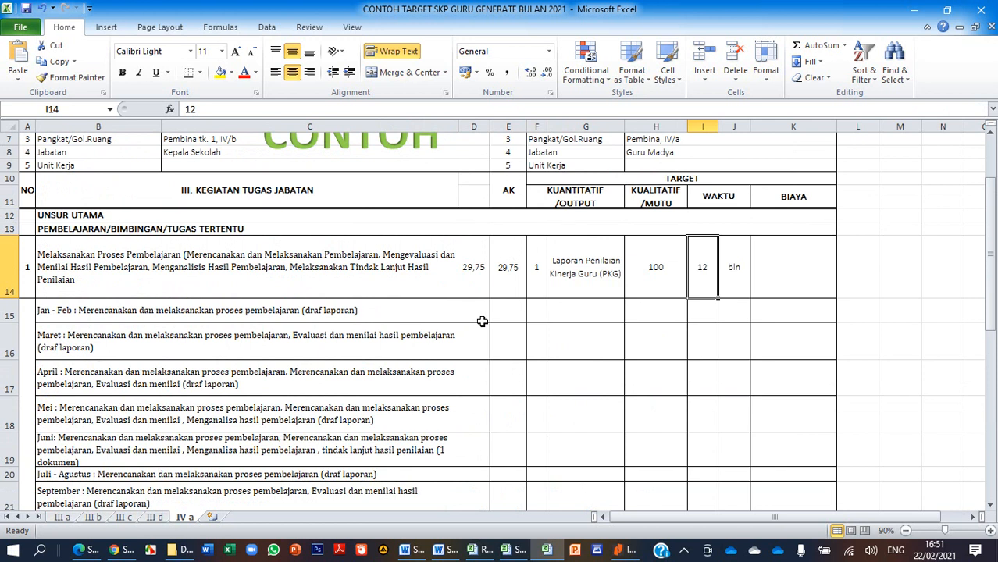
pyautogui.click(918, 14)
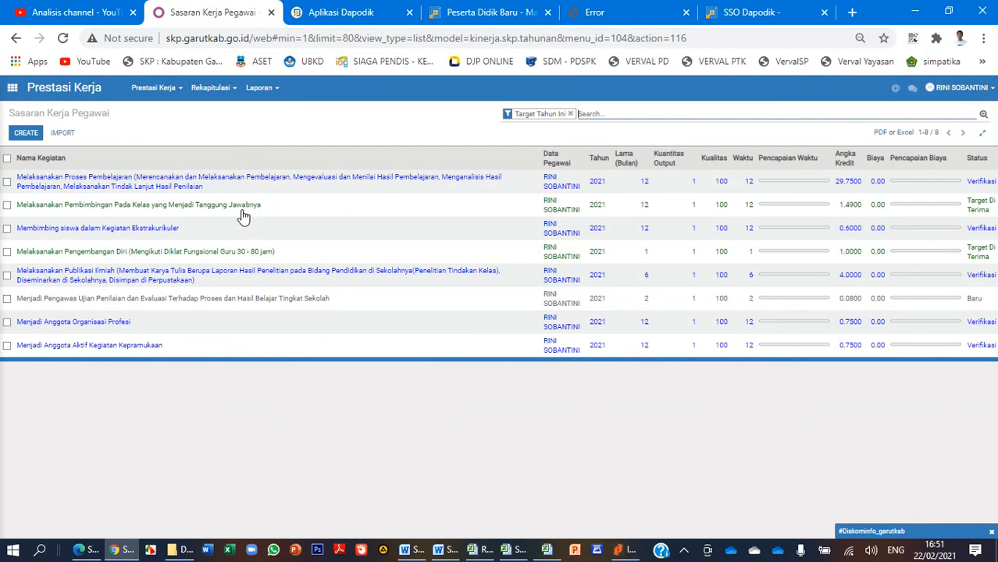
pyautogui.click(178, 90)
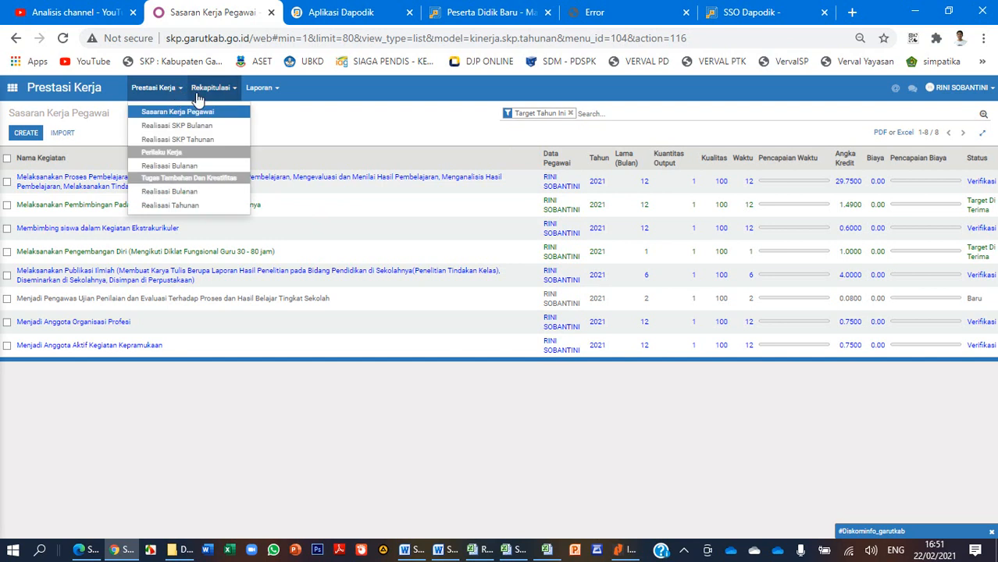
pyautogui.click(355, 121)
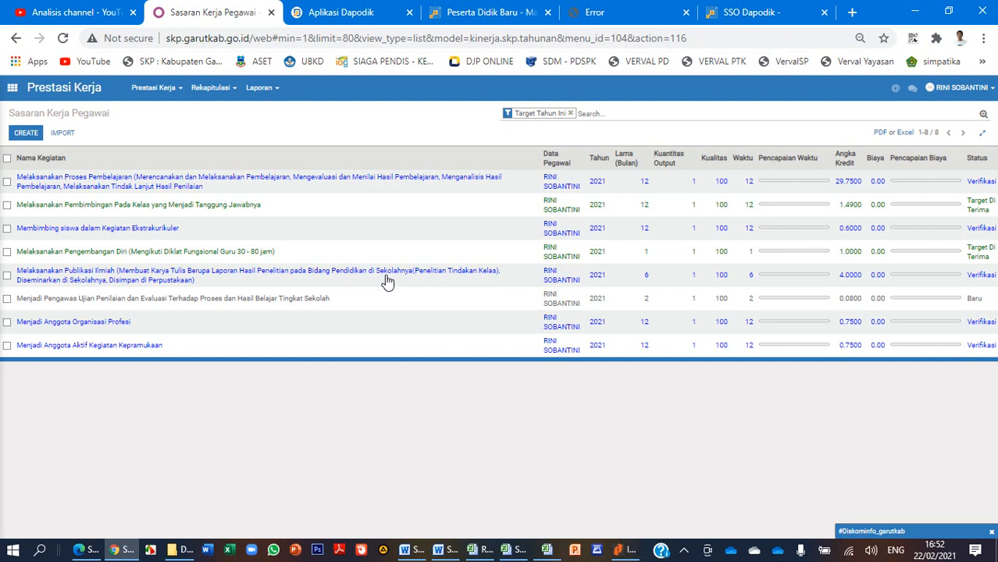
# Log out of the teacher's account on the SKP site
pyautogui.click(967, 88)
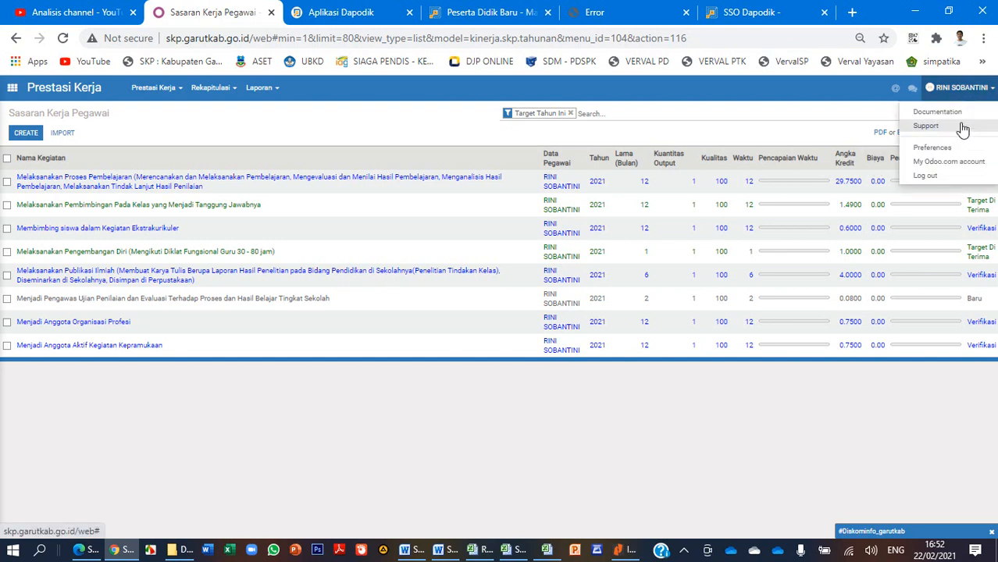
pyautogui.click(929, 176)
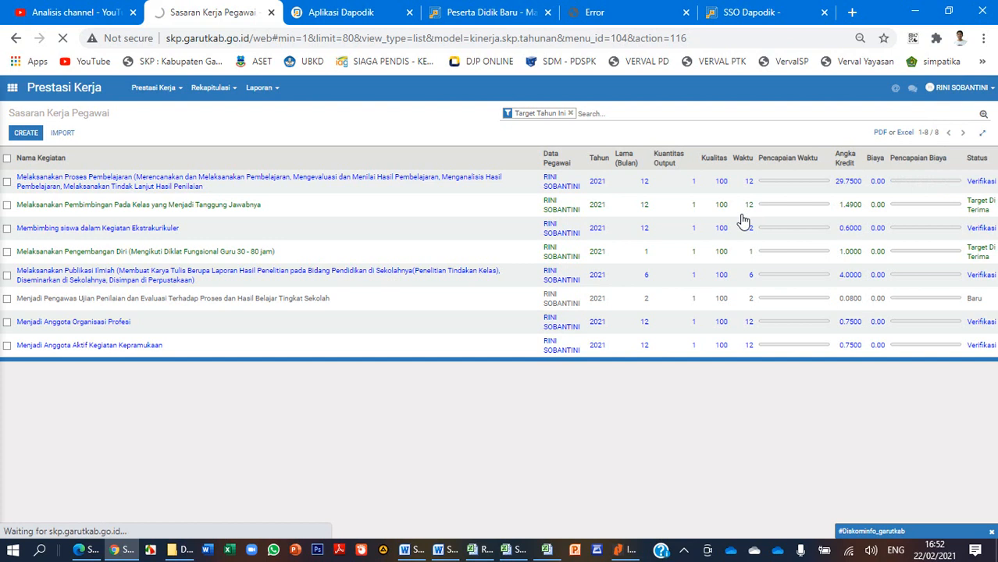